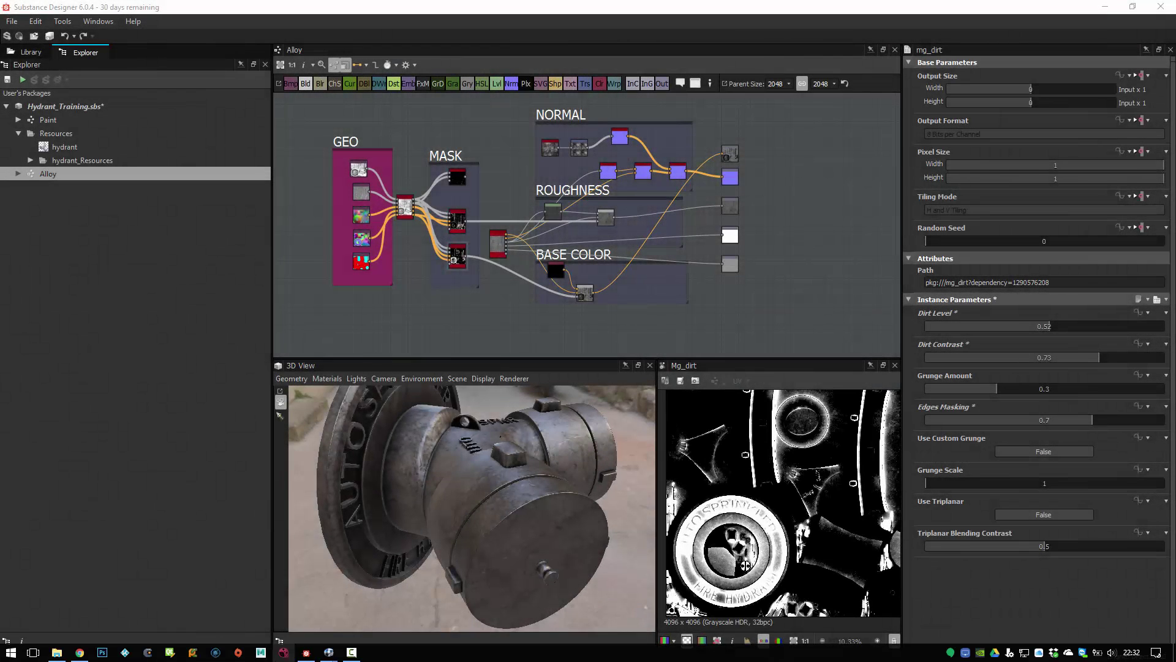
# Step: Open the reference photos in the image viewer and examine the brass surfaces of the hydrant caps close up
pyautogui.moveTo(329, 652)
pyautogui.click(305, 611)
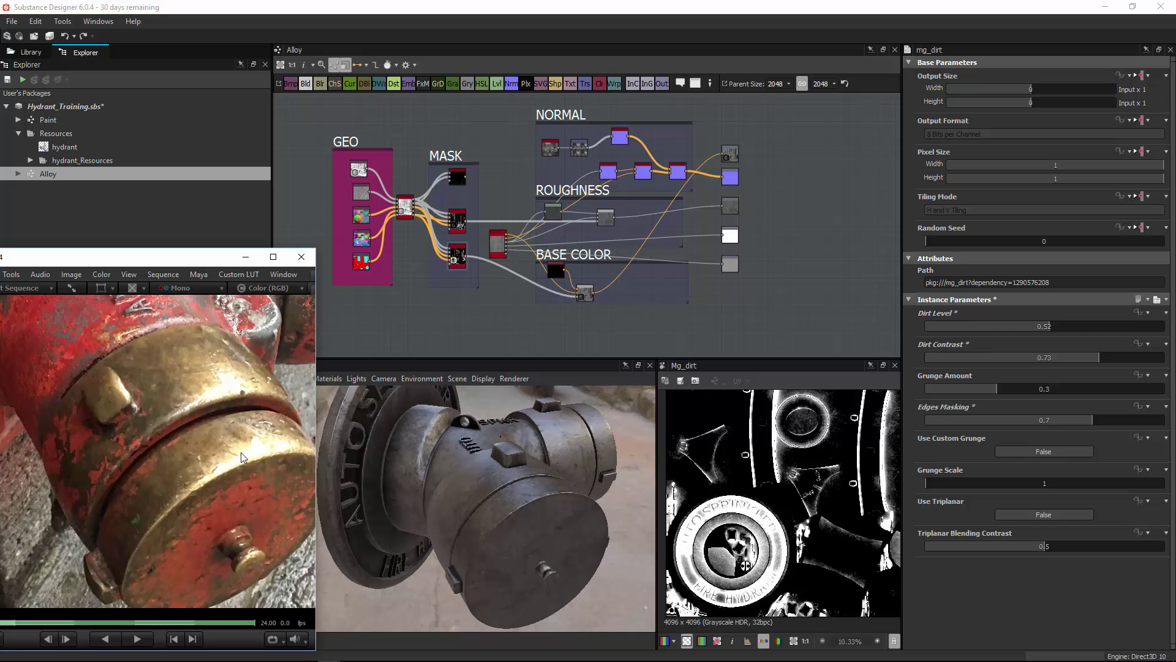
pyautogui.press('Left')
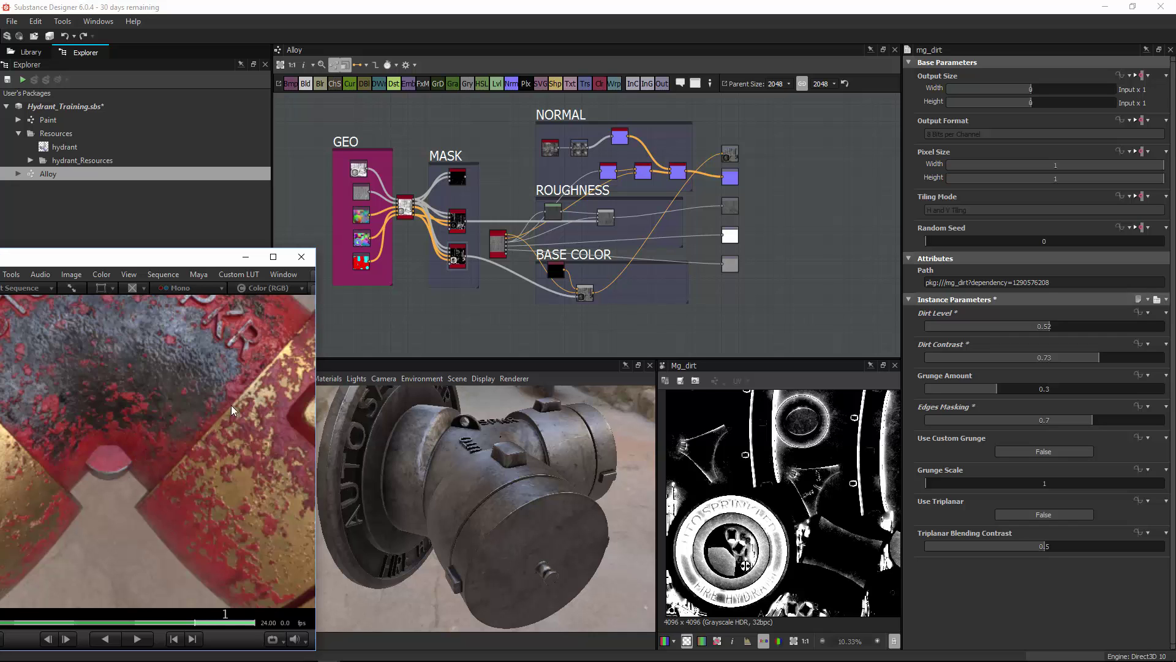
pyautogui.moveTo(237, 403); pyautogui.dragTo(235, 492)
pyautogui.moveTo(147, 494); pyautogui.dragTo(141, 432)
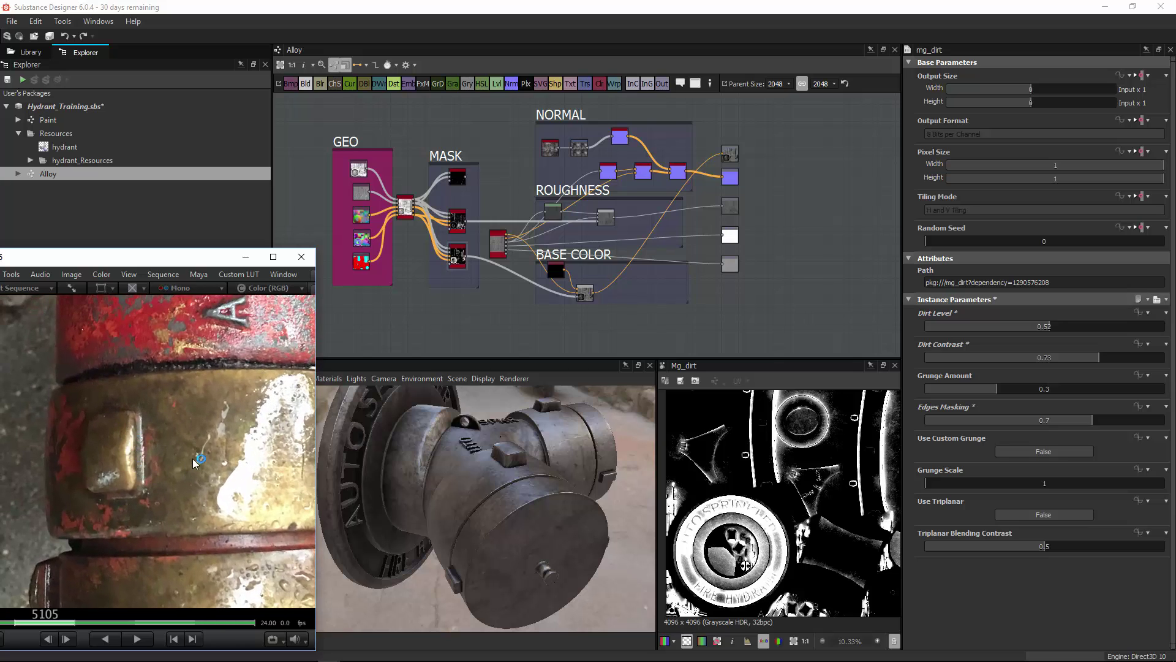
pyautogui.moveTo(184, 453); pyautogui.dragTo(116, 421, button='middle')
pyautogui.moveTo(182, 486); pyautogui.dragTo(118, 413)
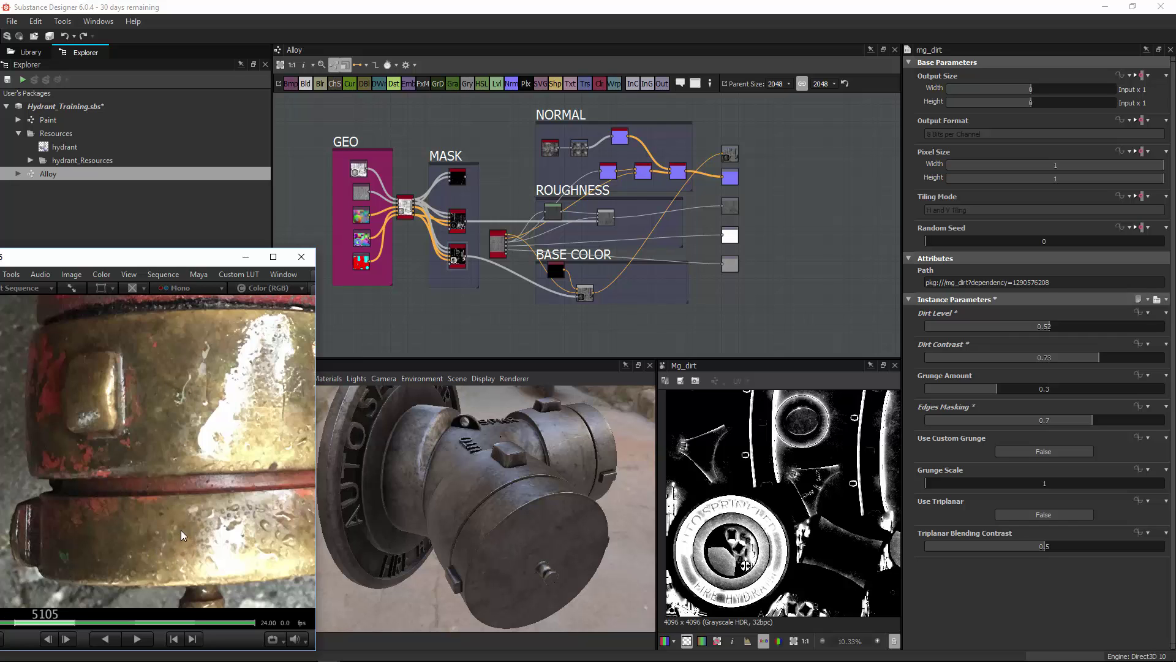
# Step: Collapse the Resources folder and save the Hydrant_Training.sbs package
pyautogui.moveTo(362, 204); pyautogui.dragTo(414, 208, button='middle')
pyautogui.click(19, 133)
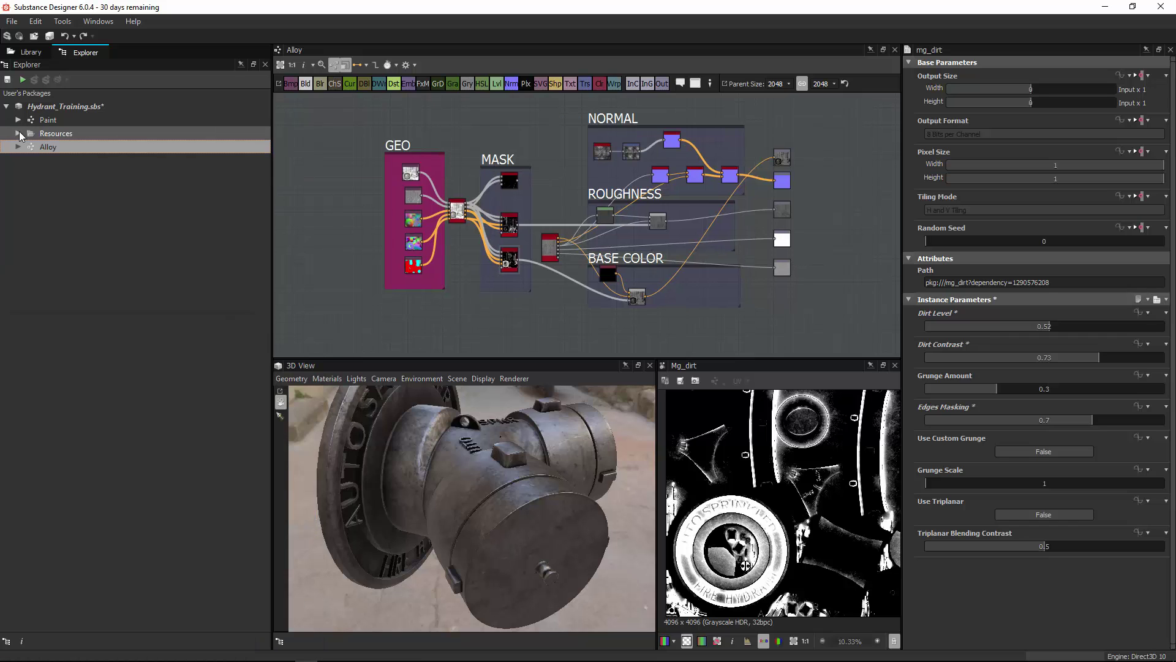
pyautogui.click(68, 107)
pyautogui.click(49, 39)
# Step: Create a new Physically Based (Metallic/Roughness) substance graph named Brass in the Hydrant_Training package
pyautogui.rightClick(90, 107)
pyautogui.moveTo(150, 118)
pyautogui.click(299, 115)
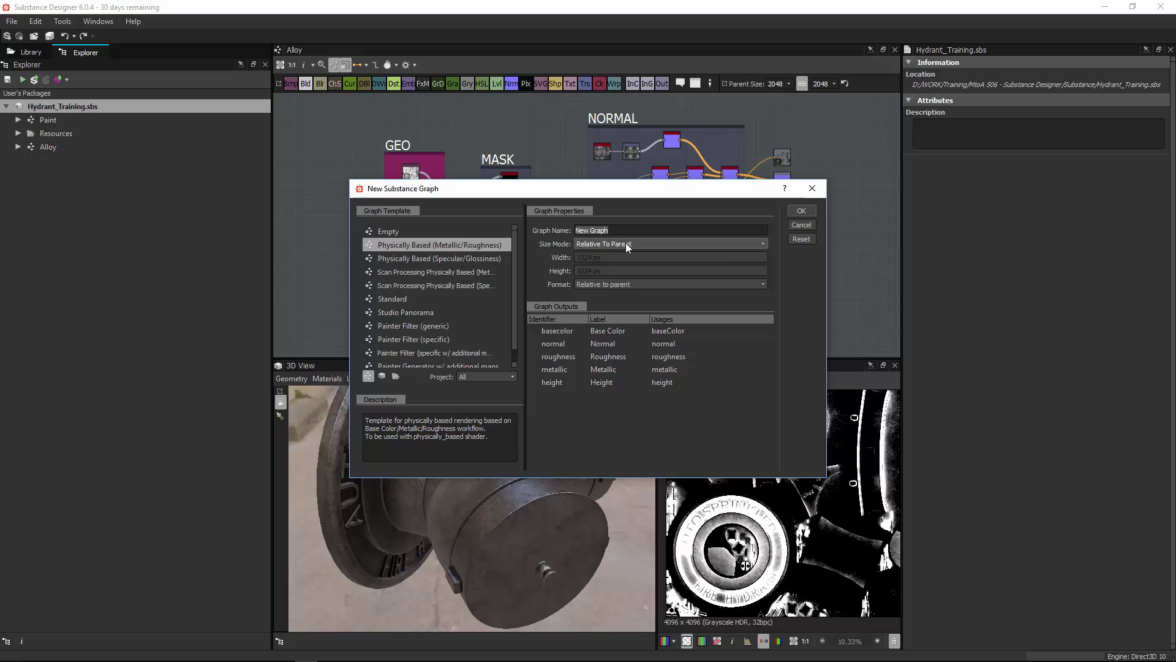
pyautogui.write('Brass')
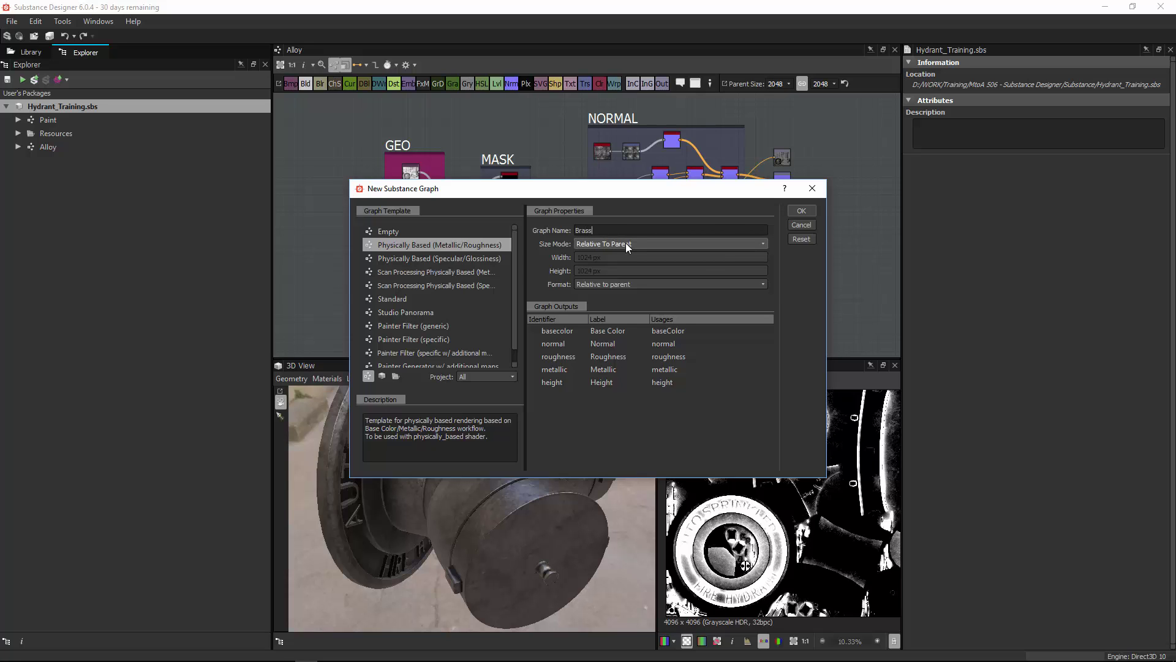
pyautogui.press('Return')
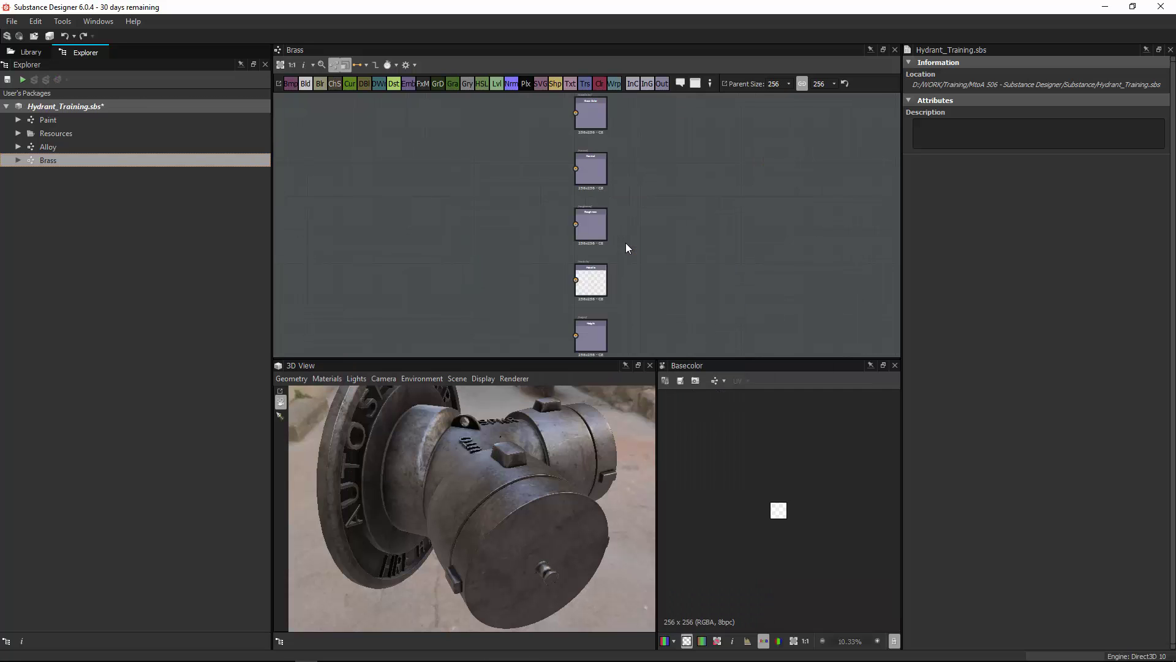
# Step: Review the node layout of the Alloy graph and return to the Brass graph
pyautogui.keyDown('alt'); pyautogui.moveTo(542, 223); pyautogui.dragTo(447, 293, button='right'); pyautogui.keyUp('alt')
pyautogui.click(91, 148)
pyautogui.doubleClick(91, 147)
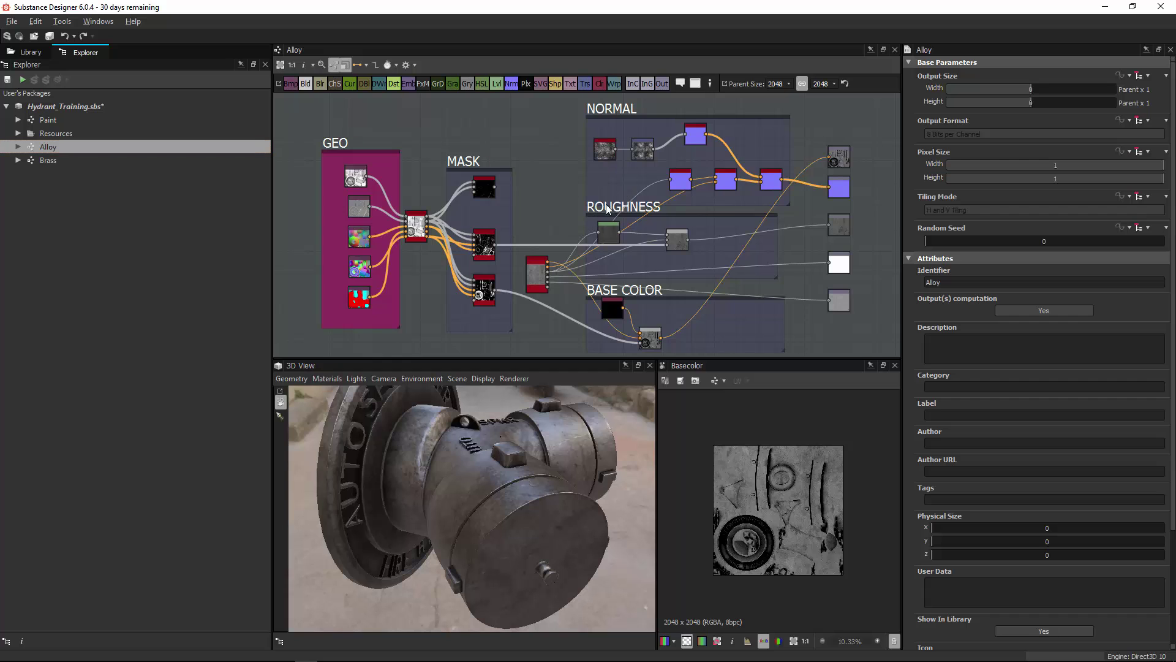
pyautogui.scroll(-5, 583, 226)
pyautogui.moveTo(423, 126); pyautogui.dragTo(699, 313)
pyautogui.click(71, 159)
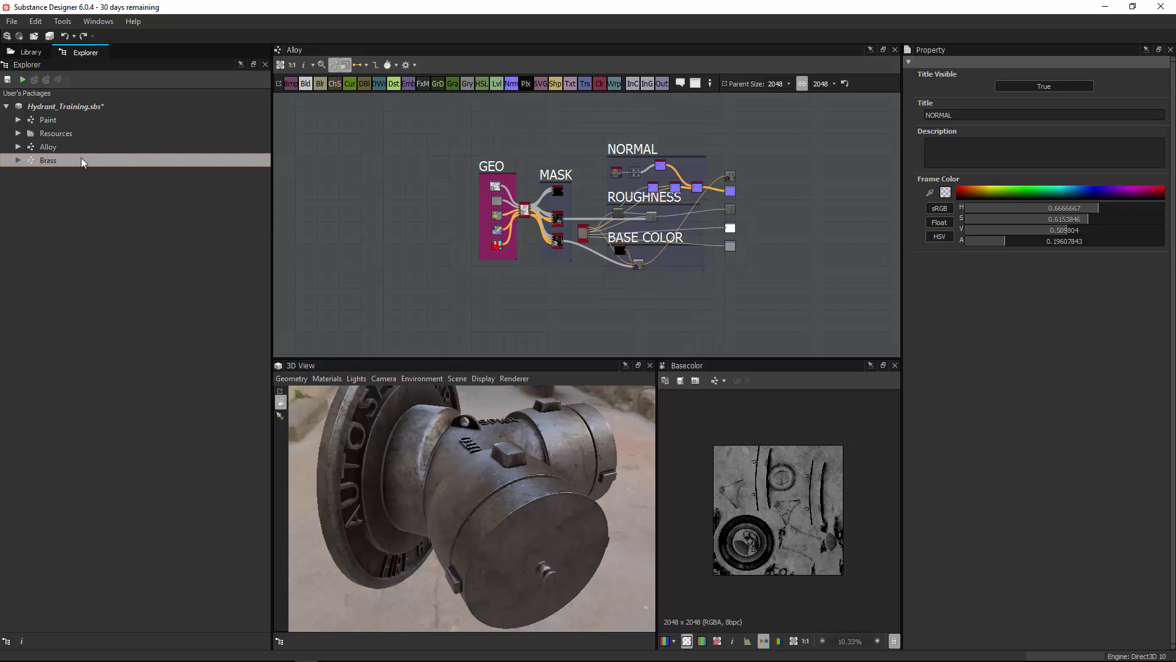
pyautogui.doubleClick(81, 160)
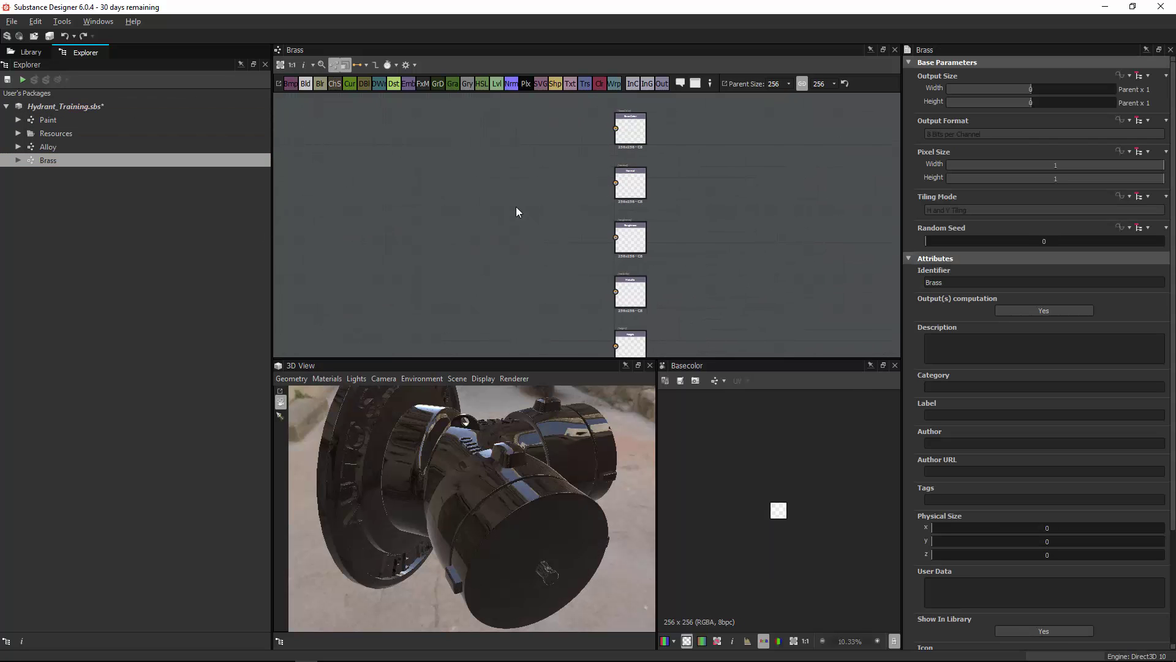
# Step: Add a Base Material node from the library's PBR Utilities to the Brass graph
pyautogui.click(31, 52)
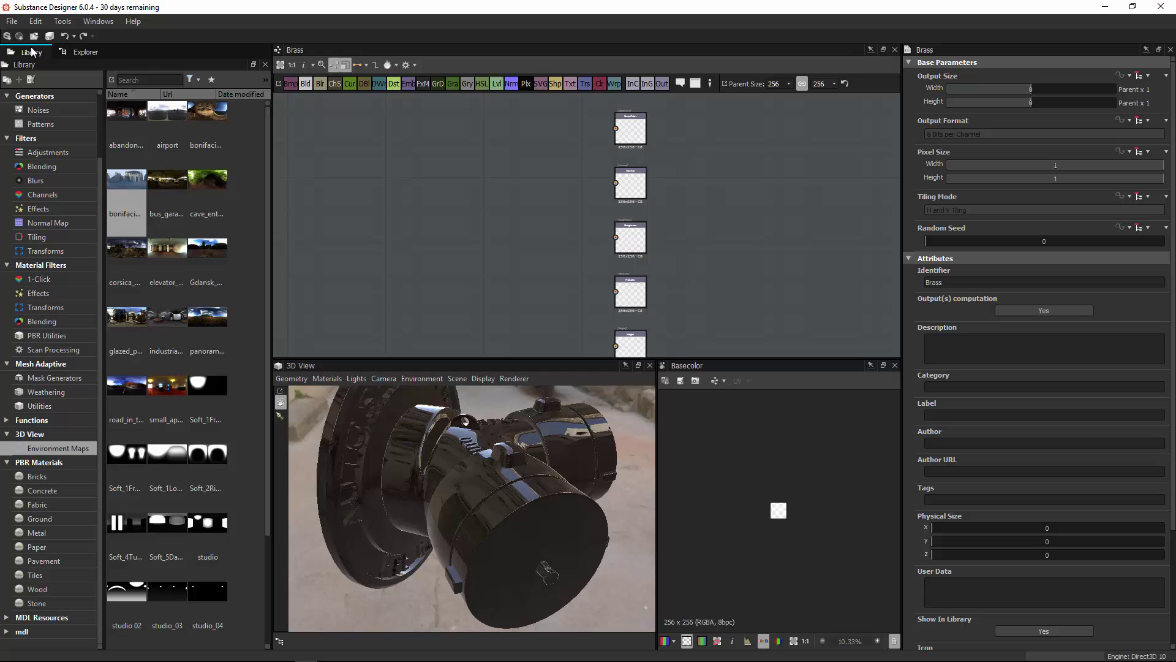
pyautogui.click(58, 332)
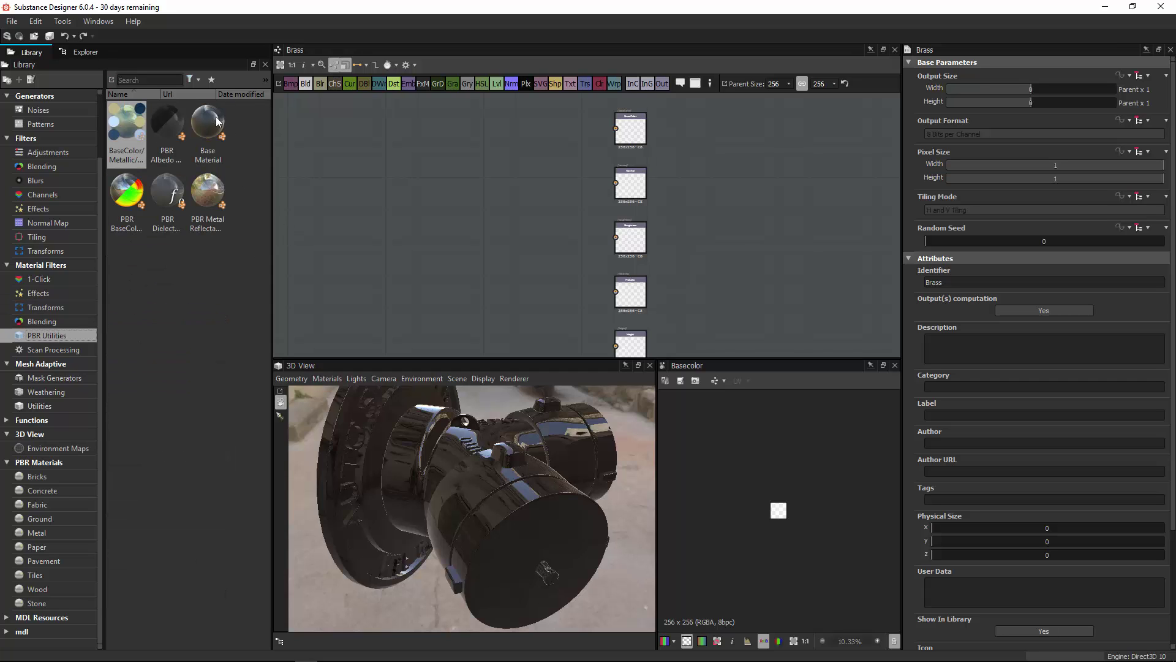
pyautogui.moveTo(209, 129); pyautogui.dragTo(412, 226)
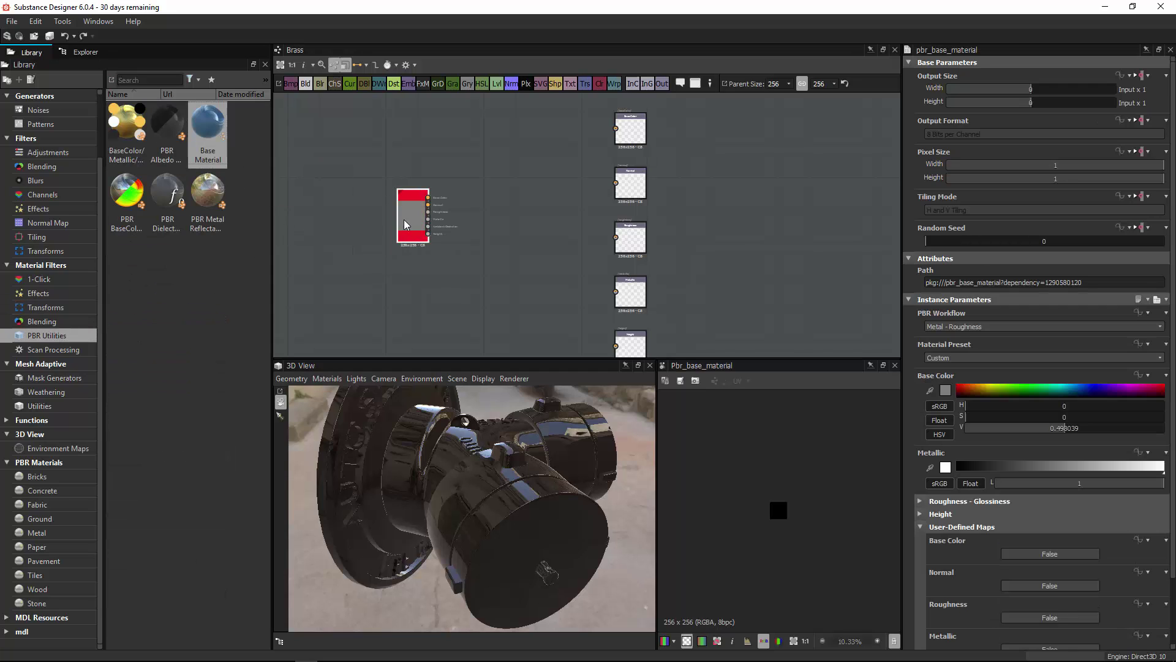
# Step: Switch the graph links to compact material mode and connect the Base Material node to all five output nodes
pyautogui.rightClick(504, 252)
pyautogui.click(483, 212)
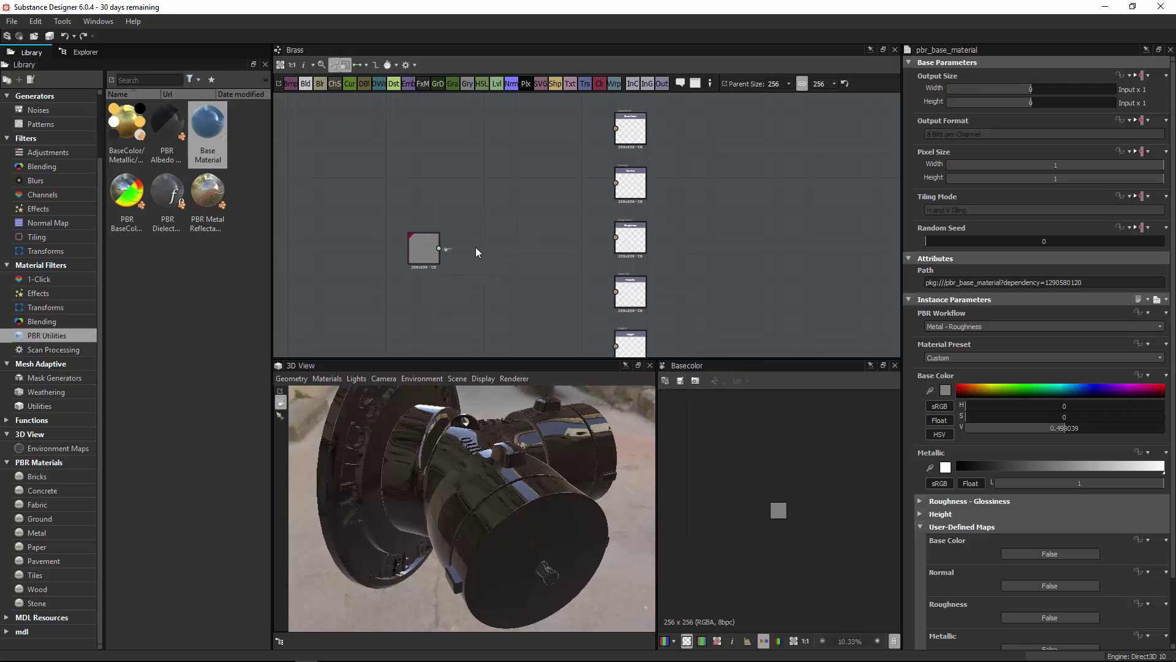
pyautogui.moveTo(492, 246); pyautogui.dragTo(619, 236)
pyautogui.moveTo(432, 277); pyautogui.dragTo(459, 239, button='middle')
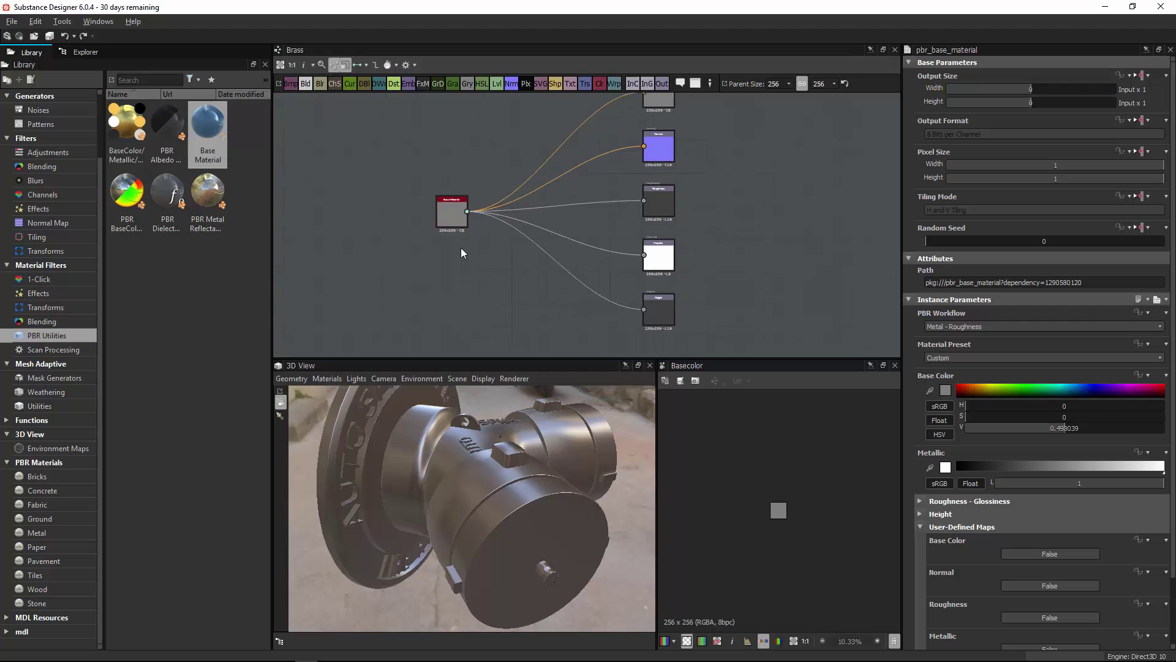
# Step: Set the Base Material node's material preset to Gold and inspect the hydrant in the 3D view
pyautogui.click(454, 226)
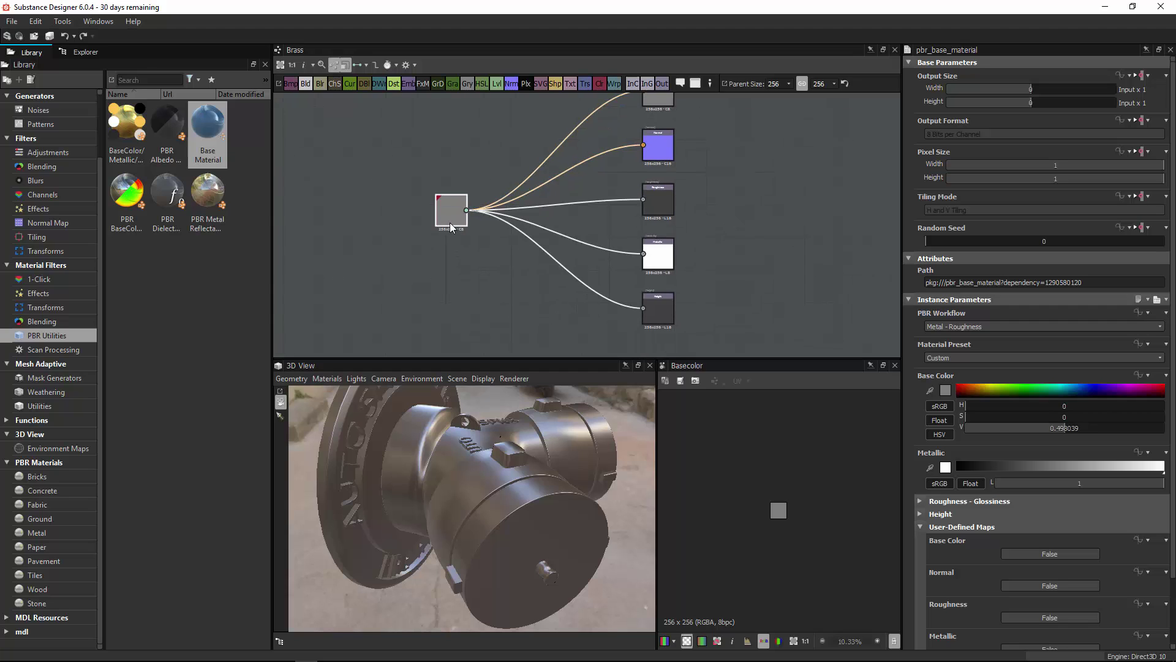
pyautogui.click(969, 326)
pyautogui.click(975, 326)
pyautogui.click(972, 357)
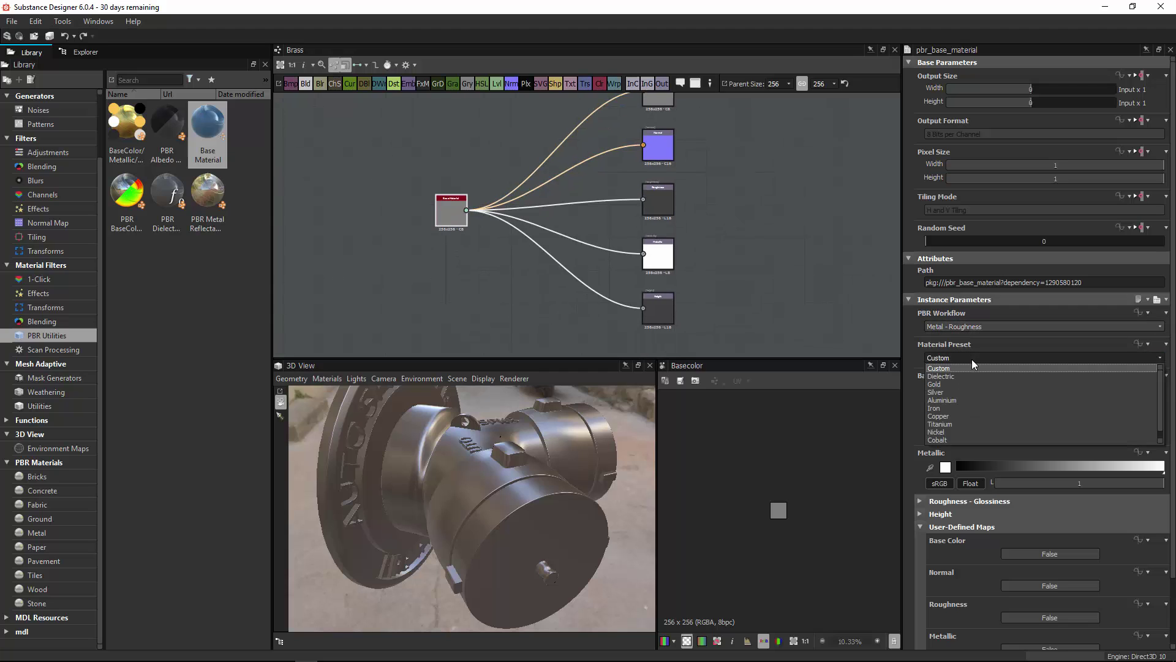
pyautogui.click(968, 384)
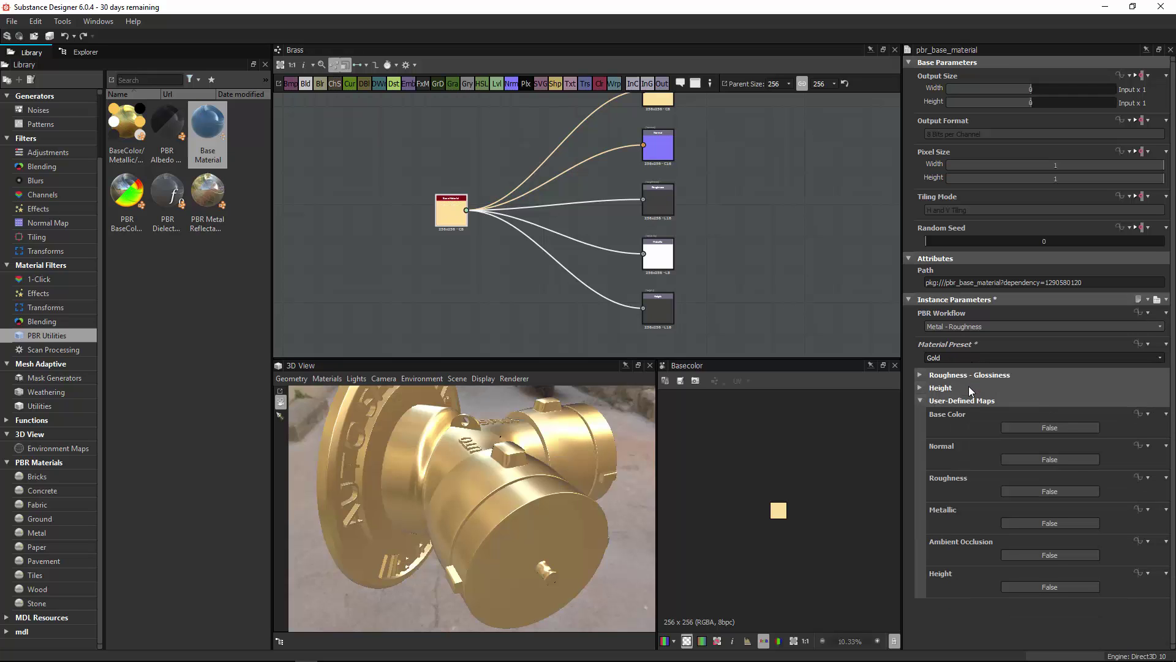
pyautogui.moveTo(606, 502); pyautogui.dragTo(531, 516)
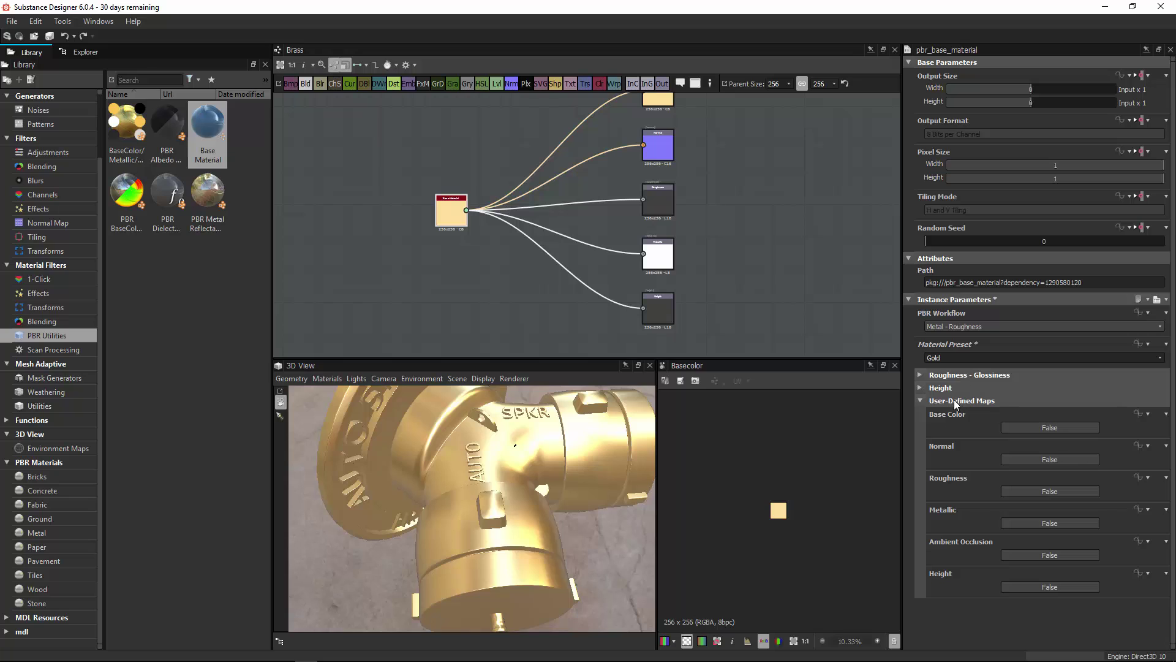
# Step: Enable the user-defined Base Color map on the Base Material node and look through the Metal and Paper materials
pyautogui.click(1011, 427)
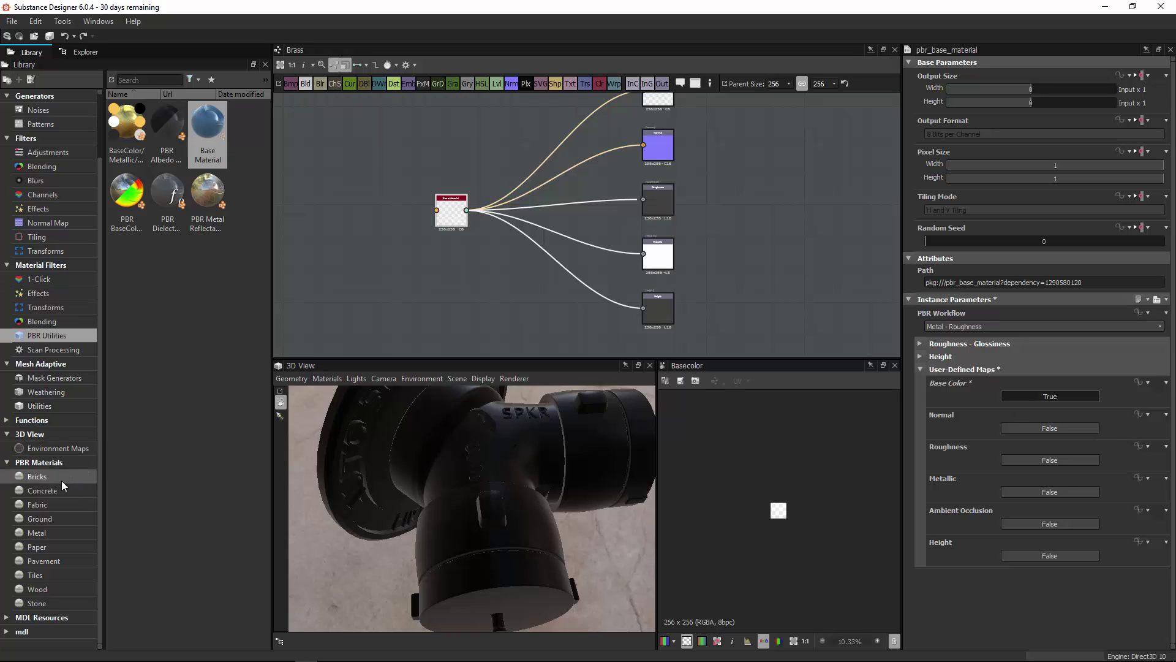
pyautogui.click(56, 531)
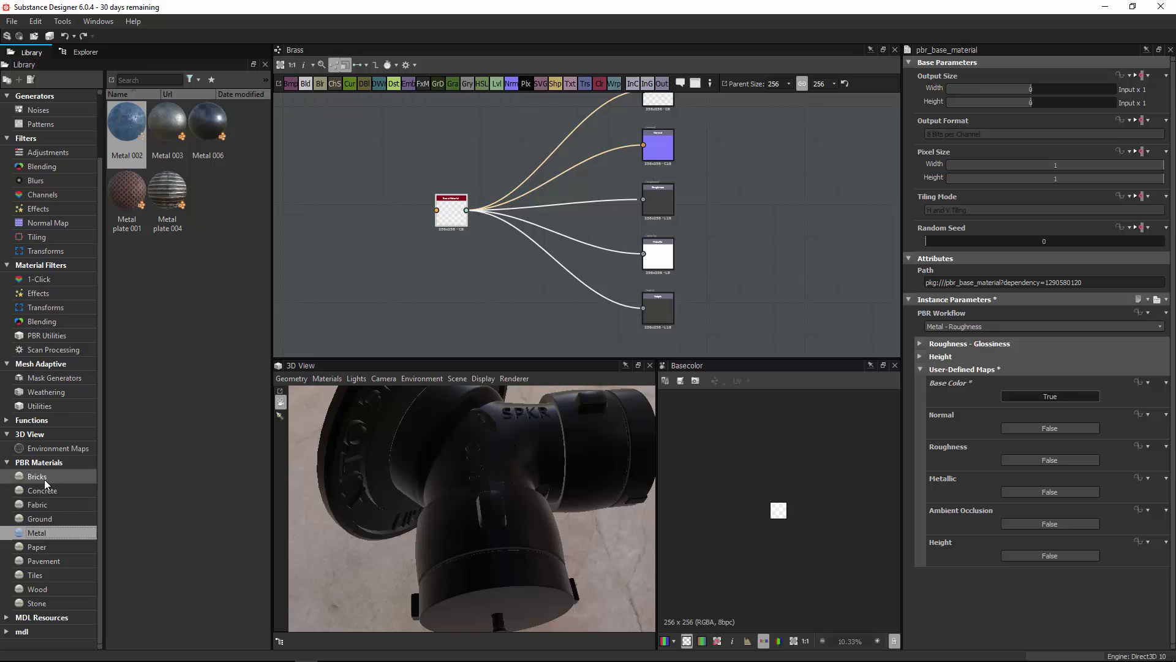
pyautogui.click(54, 547)
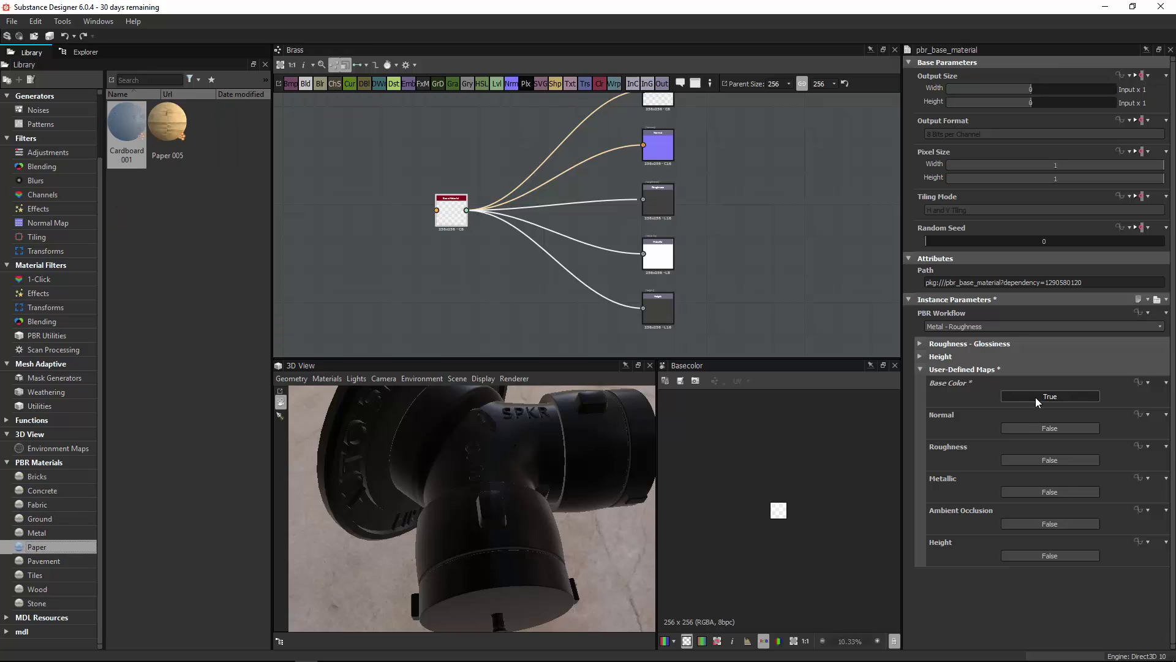
pyautogui.click(332, 158)
pyautogui.scroll(1, 332, 215)
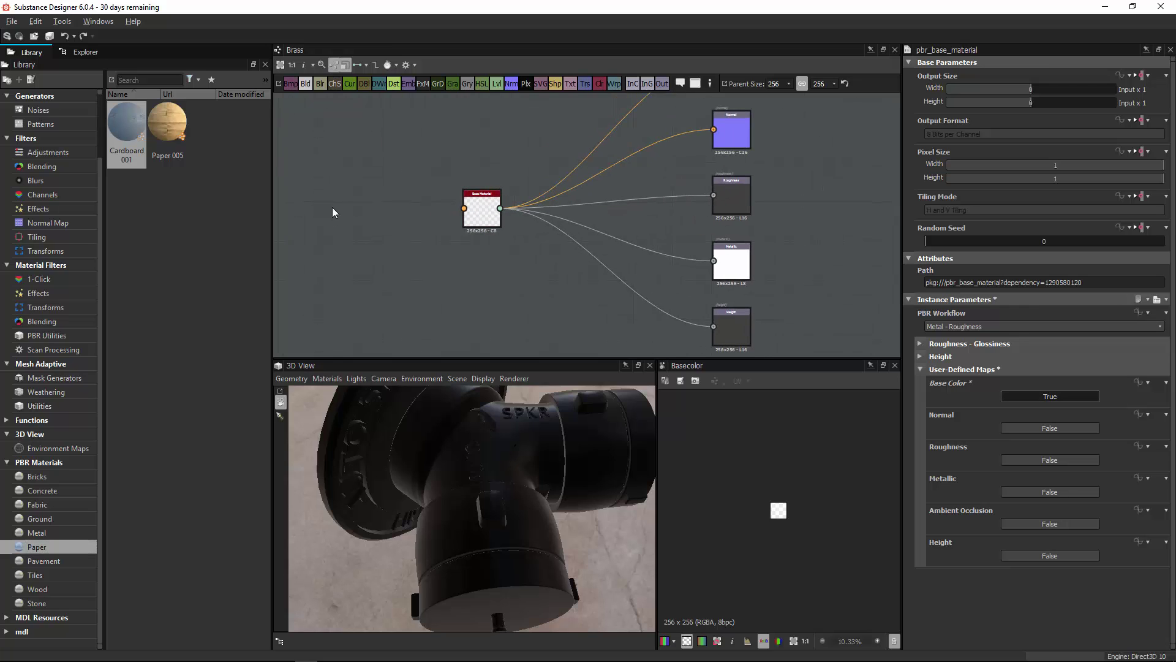
# Step: Add a PBR Metal Reflectance node with metal color Gold and connect it to the Base Material's base color input
pyautogui.click(86, 336)
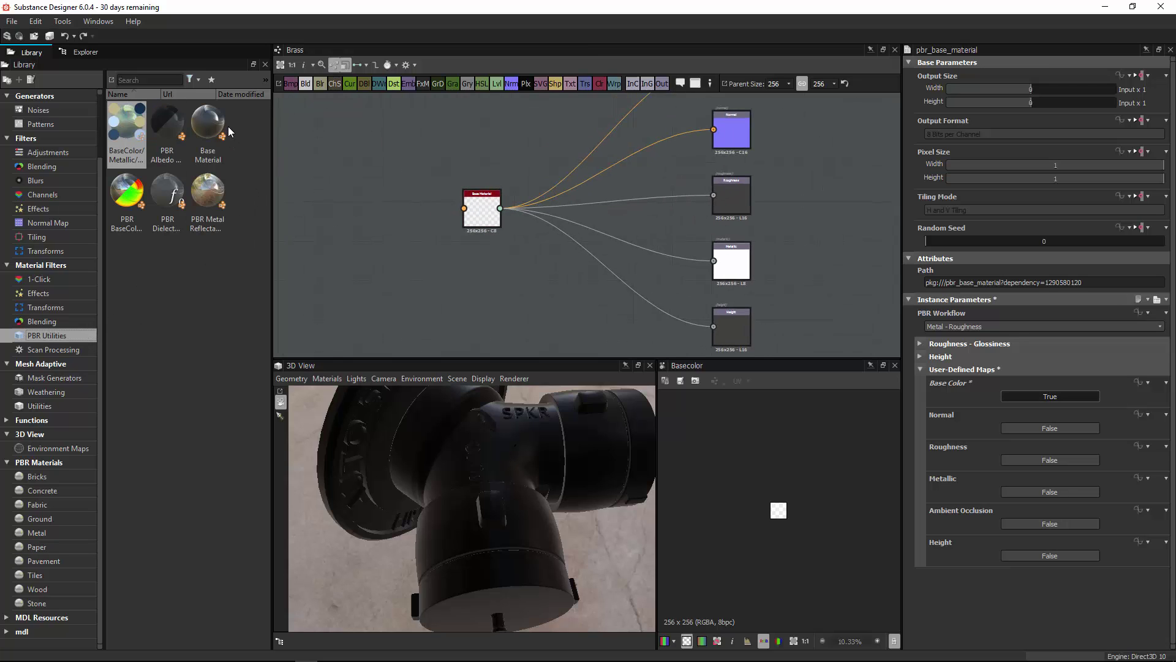
pyautogui.moveTo(208, 193); pyautogui.dragTo(346, 223)
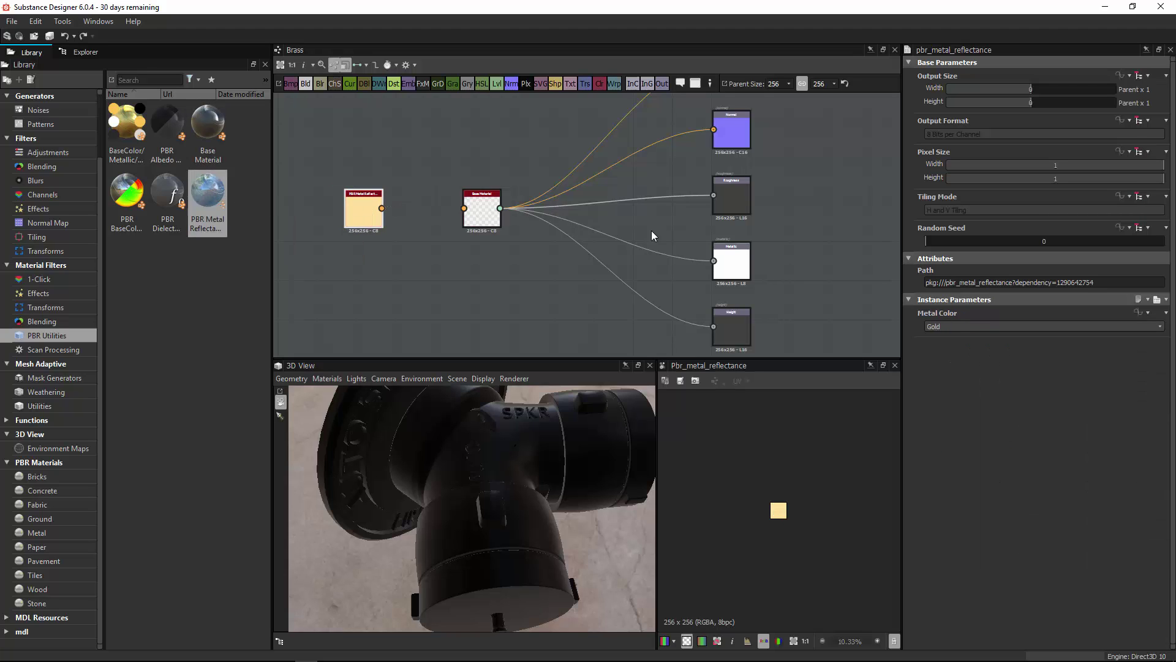
pyautogui.click(972, 328)
pyautogui.click(969, 329)
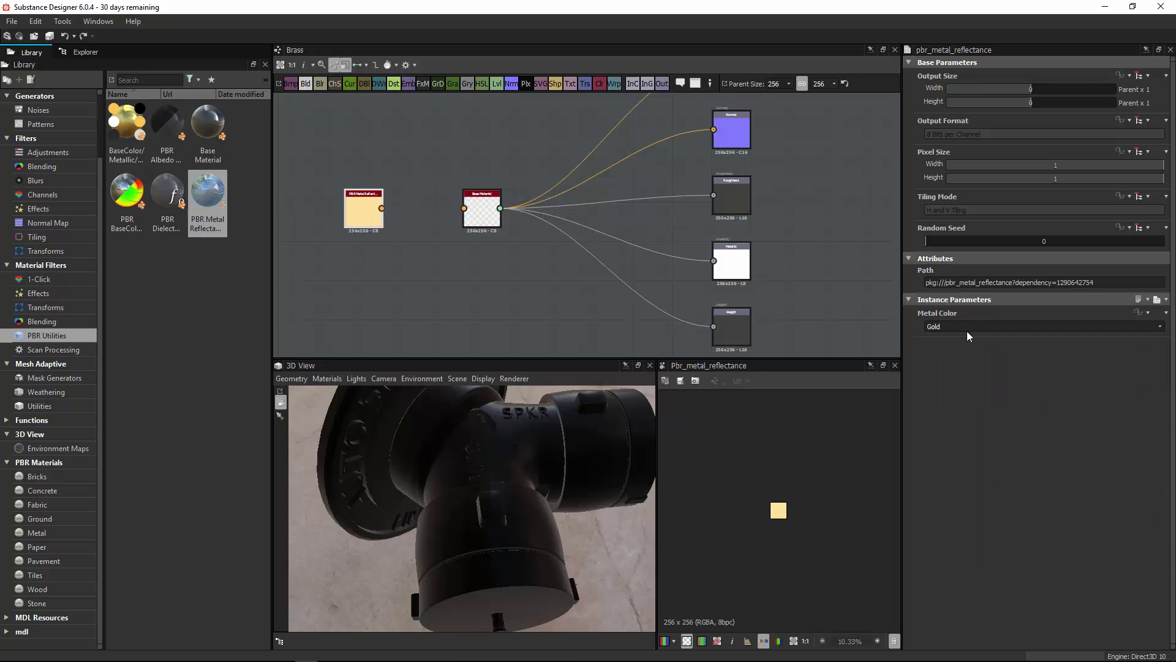
pyautogui.moveTo(383, 208); pyautogui.dragTo(464, 210)
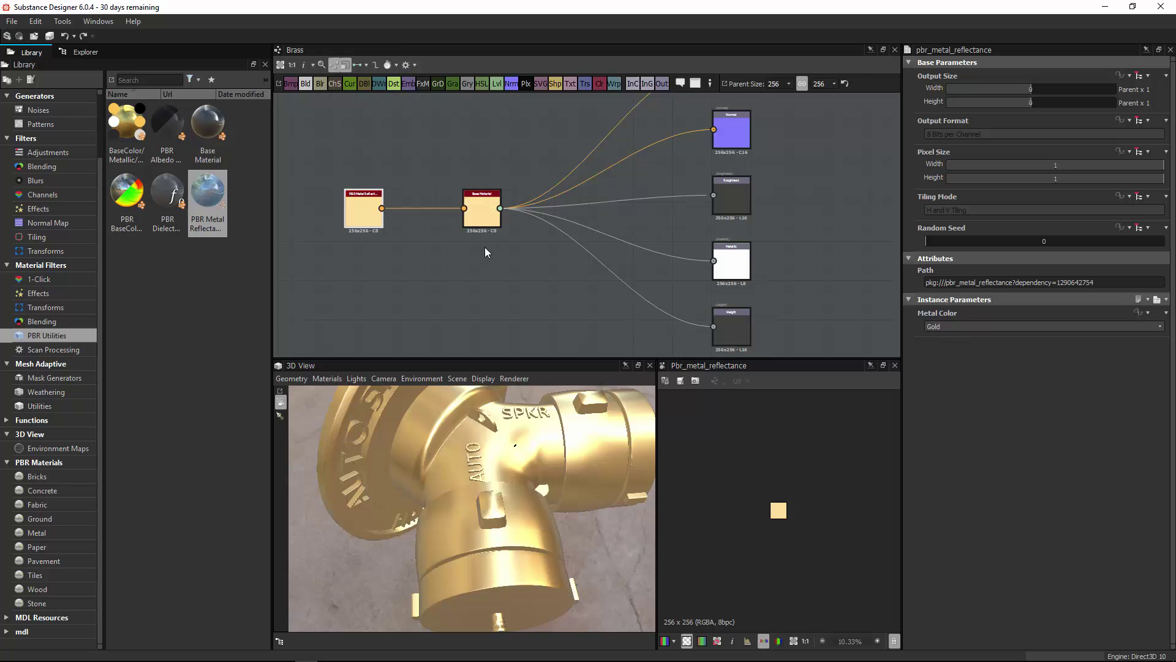
# Step: Move the PBR Metal Reflectance node farther from Base Material and insert an HSL node between them
pyautogui.moveTo(502, 484); pyautogui.dragTo(481, 411)
pyautogui.moveTo(424, 286); pyautogui.dragTo(486, 274, button='middle')
pyautogui.moveTo(420, 196); pyautogui.dragTo(321, 197)
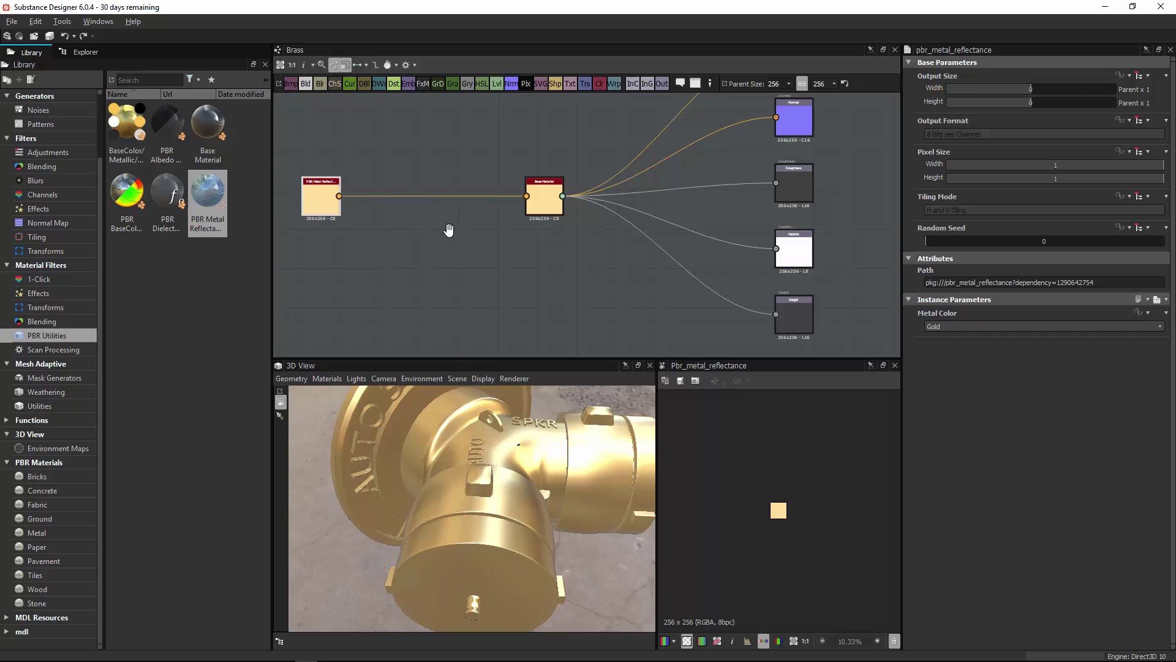
pyautogui.moveTo(457, 232); pyautogui.dragTo(490, 234, button='middle')
pyautogui.moveTo(374, 225); pyautogui.dragTo(430, 241, button='middle')
pyautogui.scroll(3, 430, 240)
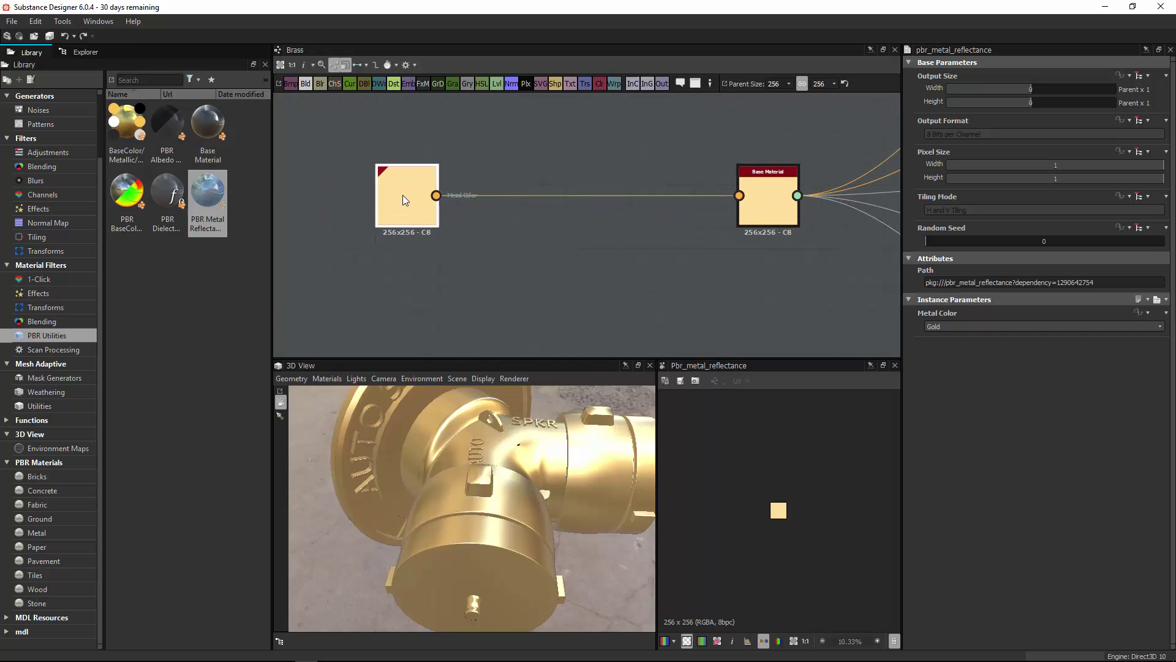
pyautogui.click(482, 84)
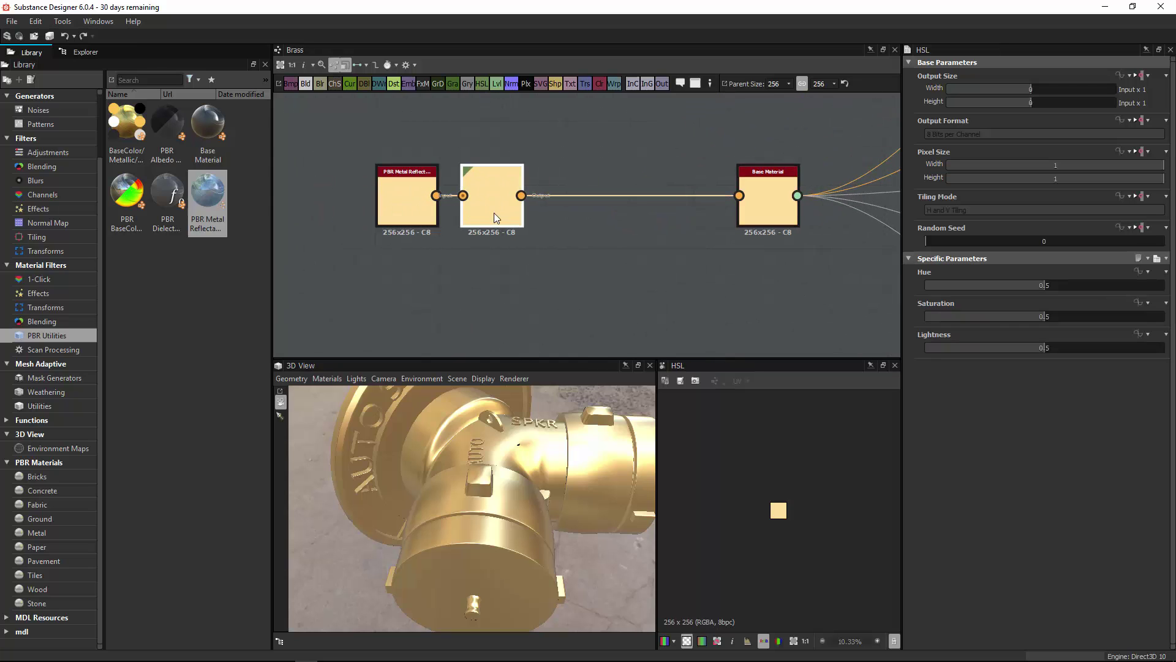
# Step: Set the HSL node's hue to 0.48 and saturation to 0.37, and rewire it between the metal reflectance and Base Material nodes
pyautogui.moveTo(1031, 316)
pyautogui.mouseDown()
pyautogui.moveTo(1014, 316)
pyautogui.moveTo(1040, 286)
pyautogui.mouseUp()
pyautogui.moveTo(547, 501); pyautogui.dragTo(546, 533)
pyautogui.moveTo(436, 196); pyautogui.dragTo(739, 196)
pyautogui.moveTo(508, 195); pyautogui.dragTo(739, 196)
pyautogui.moveTo(516, 247); pyautogui.dragTo(515, 207)
# Step: Bring up the hydrant reference photo and set the HSL node to hue 0.51, saturation 0.13 and lightness 0.38
pyautogui.hotkey('alt', 'Tab')
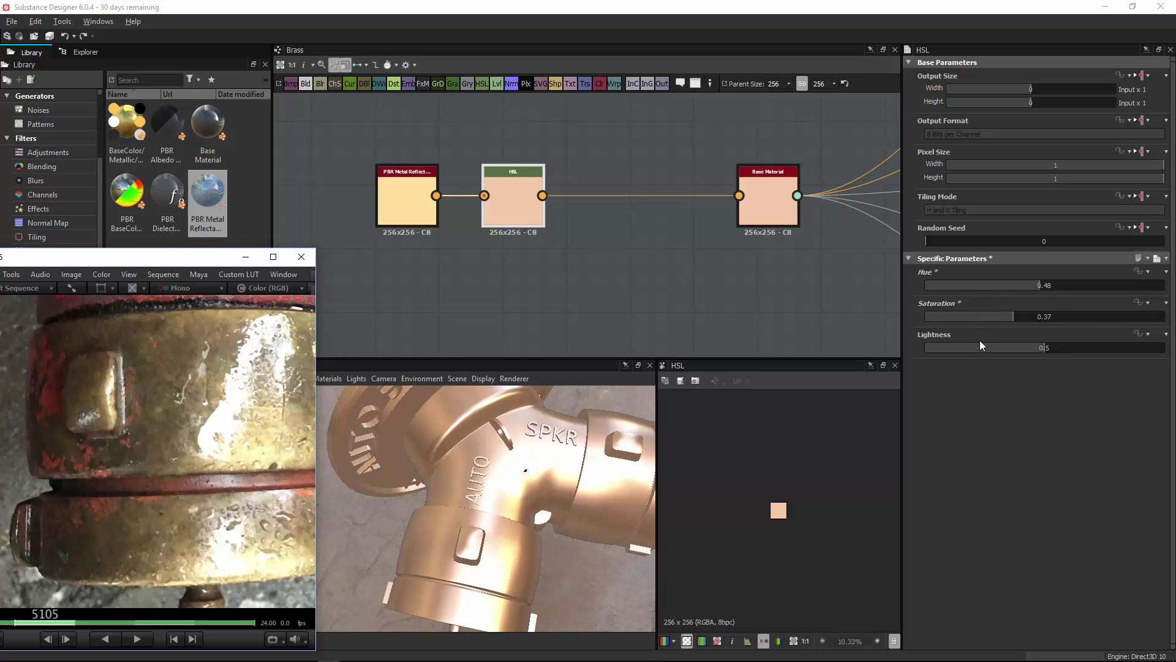
pyautogui.moveTo(995, 316); pyautogui.dragTo(984, 316)
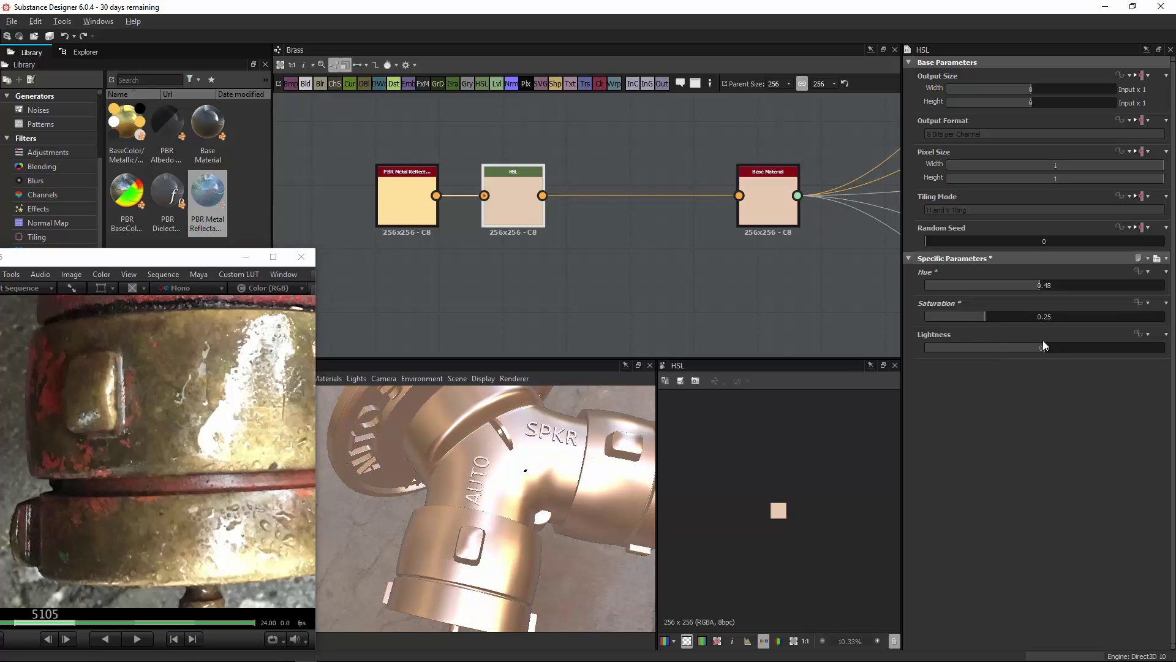
pyautogui.moveTo(1042, 286); pyautogui.dragTo(1050, 288)
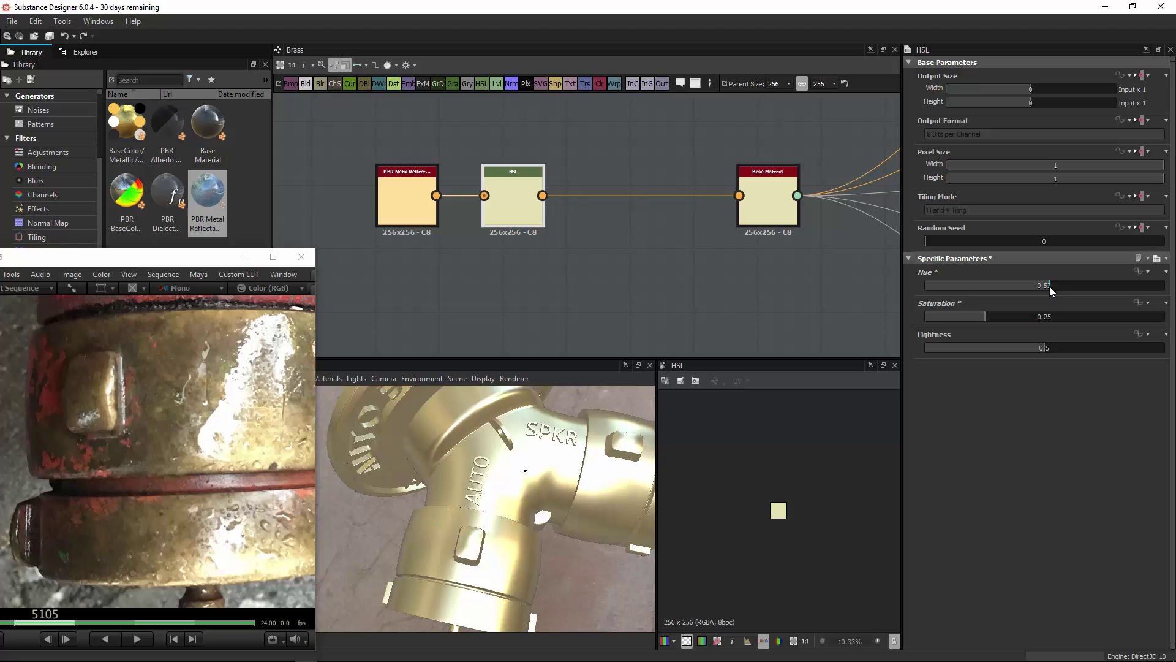
pyautogui.moveTo(1043, 347); pyautogui.dragTo(957, 318)
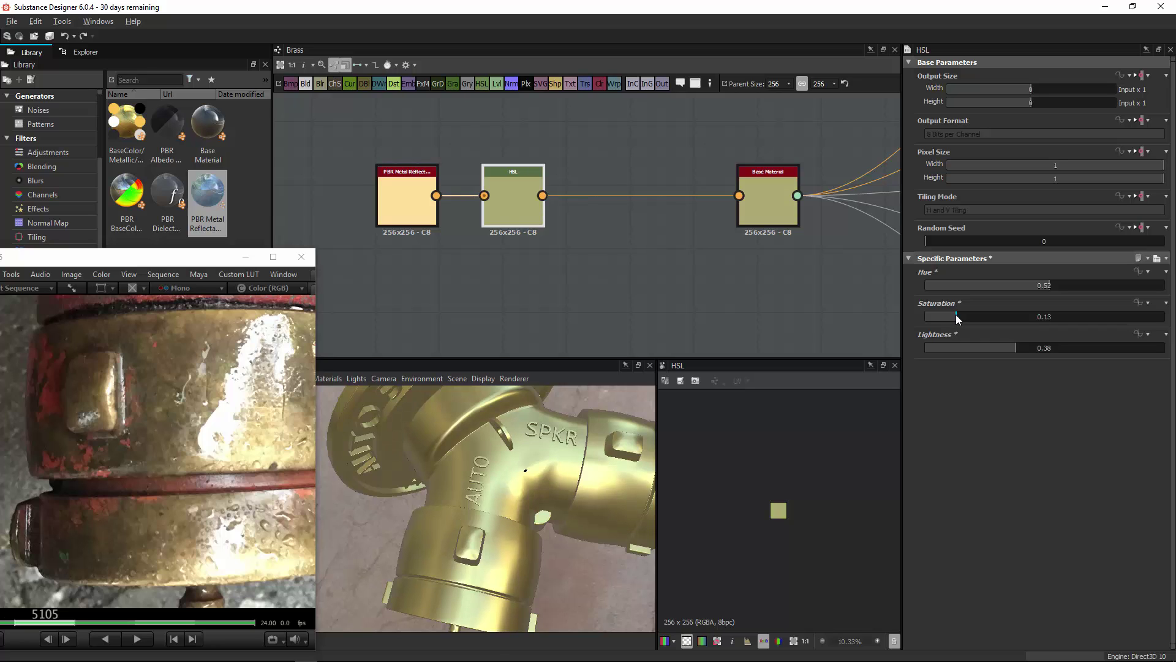
pyautogui.moveTo(1050, 287); pyautogui.dragTo(1045, 286)
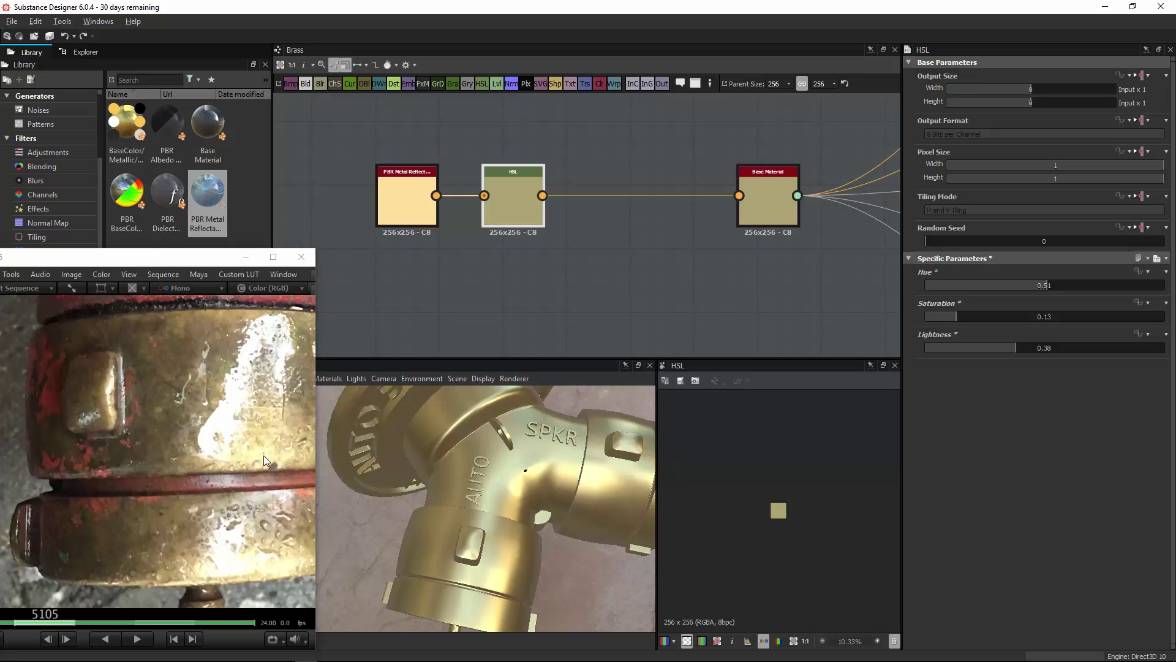
# Step: Set the Base Material node's roughness value to 0.13 and inspect the hydrant from another angle
pyautogui.click(752, 206)
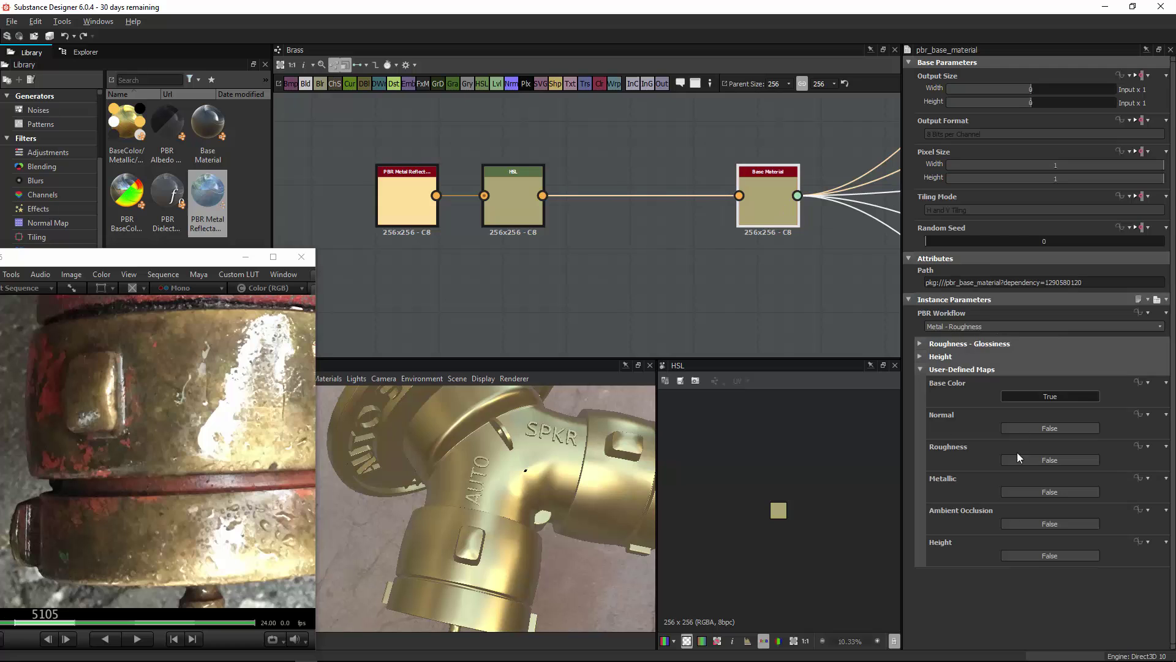
pyautogui.click(949, 344)
pyautogui.moveTo(1046, 387)
pyautogui.mouseDown()
pyautogui.moveTo(1016, 387)
pyautogui.moveTo(1027, 387)
pyautogui.mouseUp()
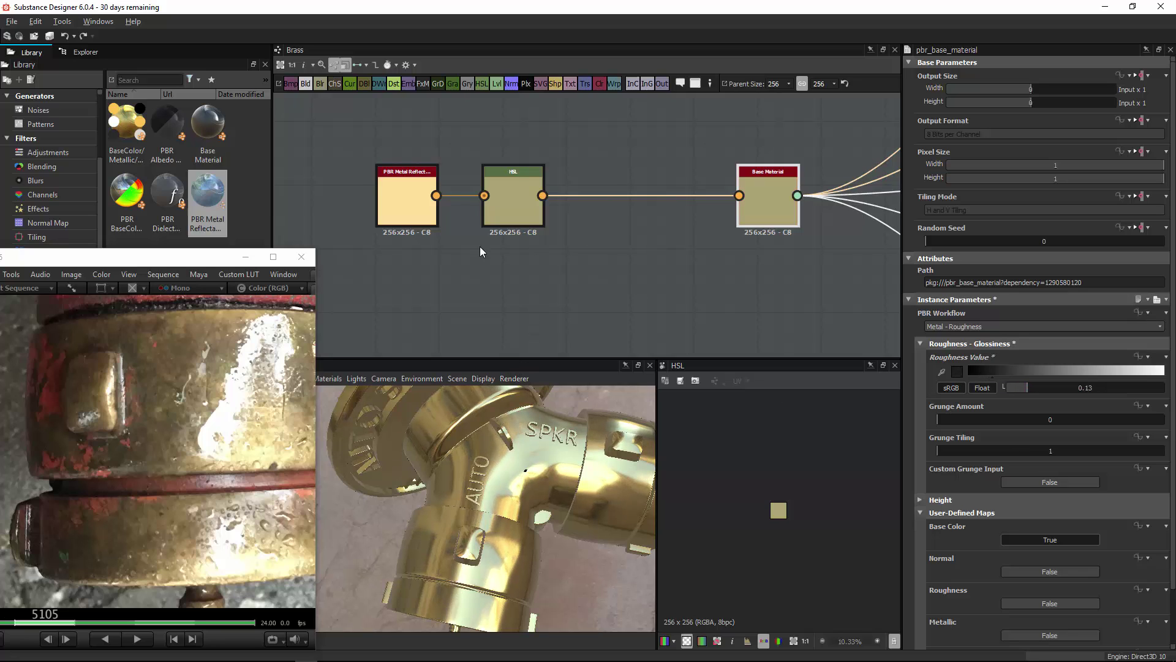
pyautogui.moveTo(527, 479); pyautogui.dragTo(482, 466)
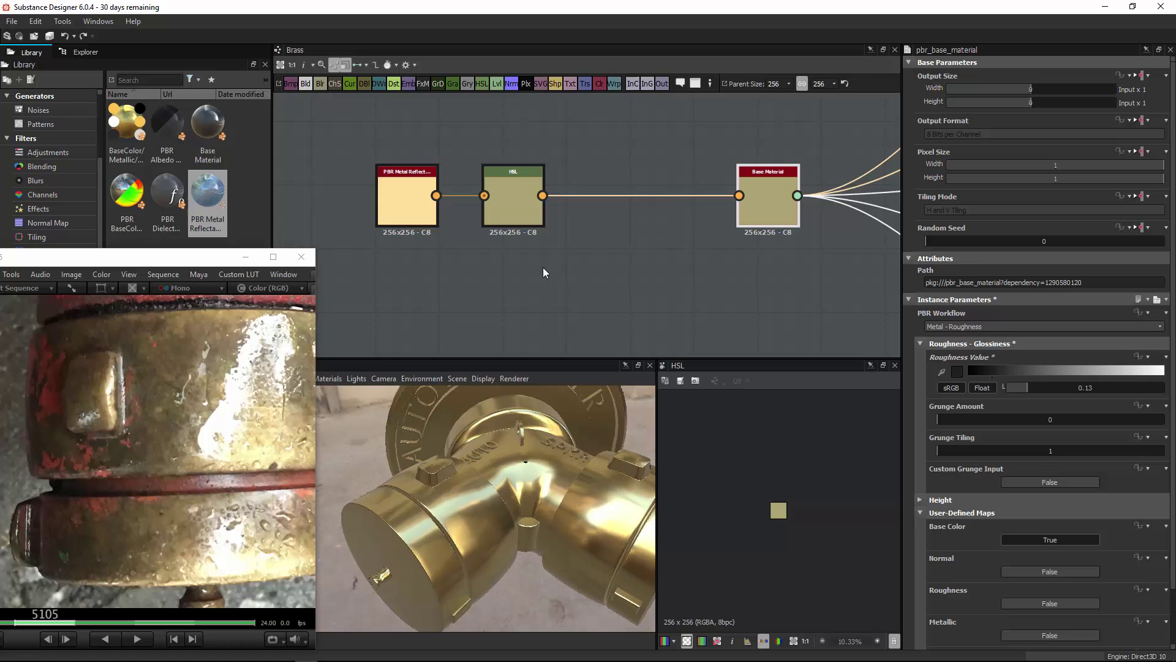
# Step: Move the PBR Metal Reflectance and HSL nodes away from Base Material and enclose them in a frame titled BASE COLOR
pyautogui.scroll(-4, 622, 286)
pyautogui.moveTo(583, 204); pyautogui.dragTo(666, 193, button='middle')
pyautogui.moveTo(715, 127); pyautogui.dragTo(522, 247)
pyautogui.moveTo(597, 205); pyautogui.dragTo(484, 127)
pyautogui.moveTo(598, 197); pyautogui.dragTo(646, 253, button='middle')
pyautogui.rightClick(597, 186)
pyautogui.click(668, 240)
pyautogui.write('BASE COLOR')
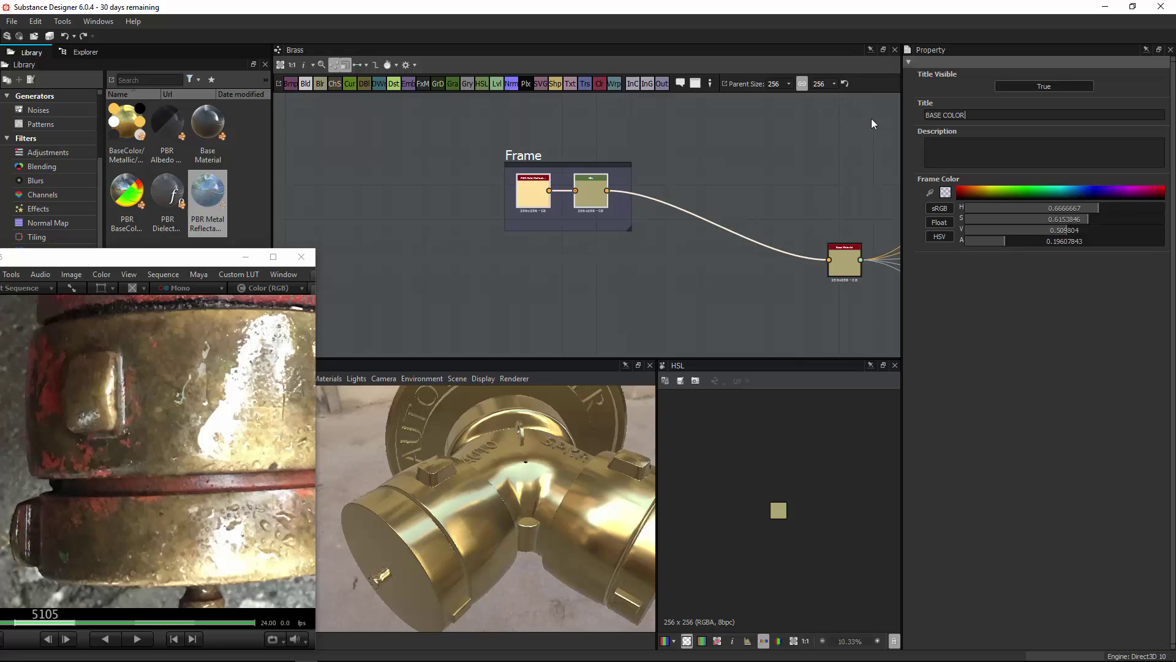
pyautogui.click(499, 330)
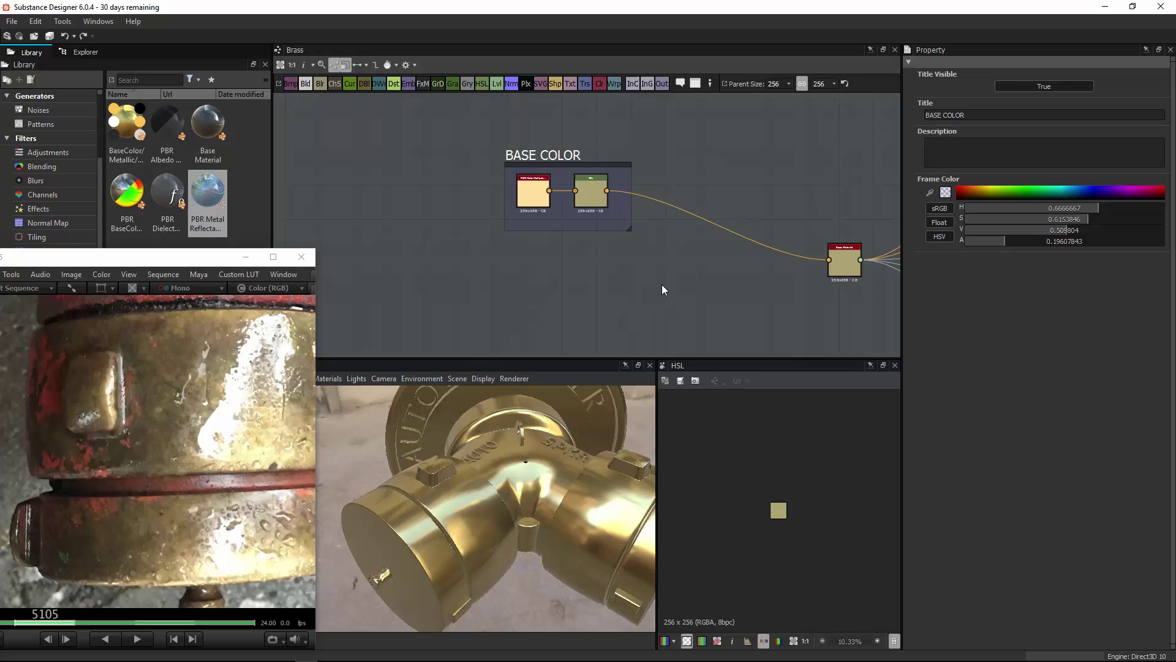
# Step: Widen the BASE COLOR frame to leave room for more nodes beside the HSL node
pyautogui.moveTo(659, 284); pyautogui.dragTo(620, 216, button='middle')
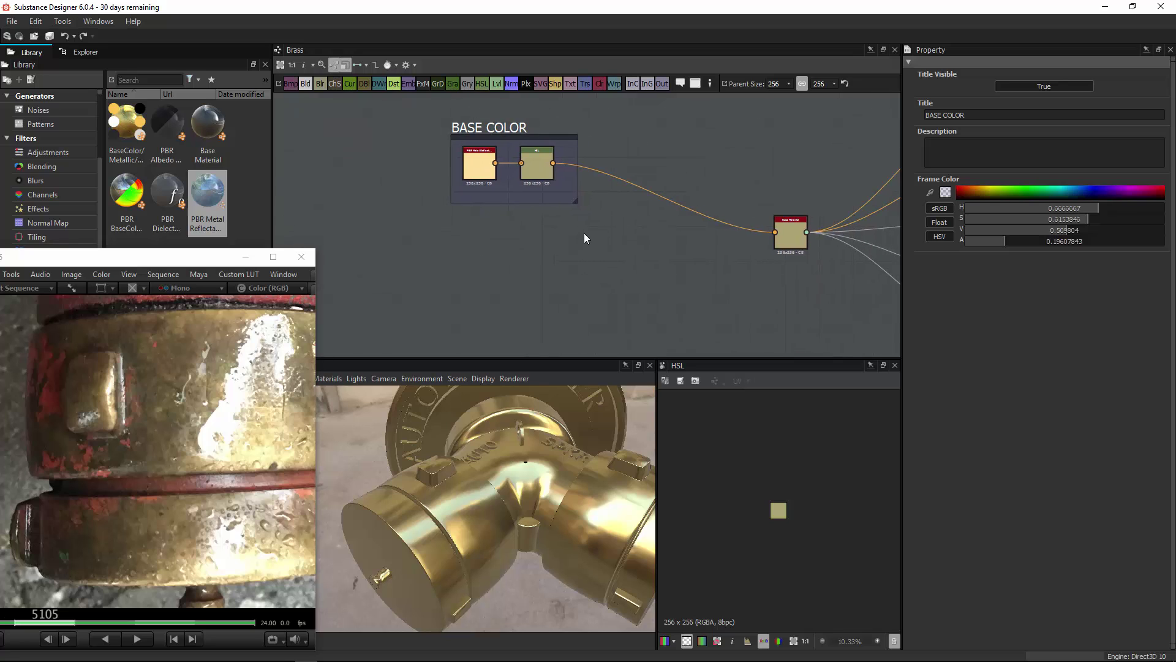
pyautogui.moveTo(575, 201); pyautogui.dragTo(633, 213)
pyautogui.moveTo(610, 273); pyautogui.dragTo(692, 260, button='middle')
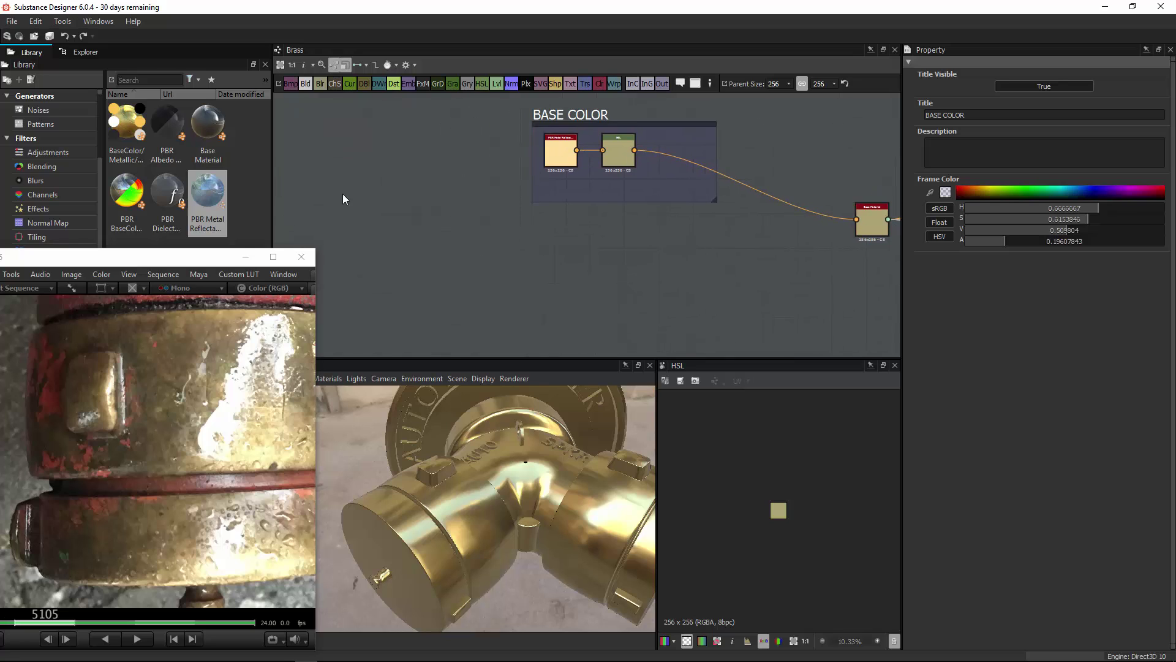
# Step: Hide the reference photo and copy the GEO frame with its bitmaps and Mesh Data Combiner from the Alloy graph into the Brass graph
pyautogui.click(245, 257)
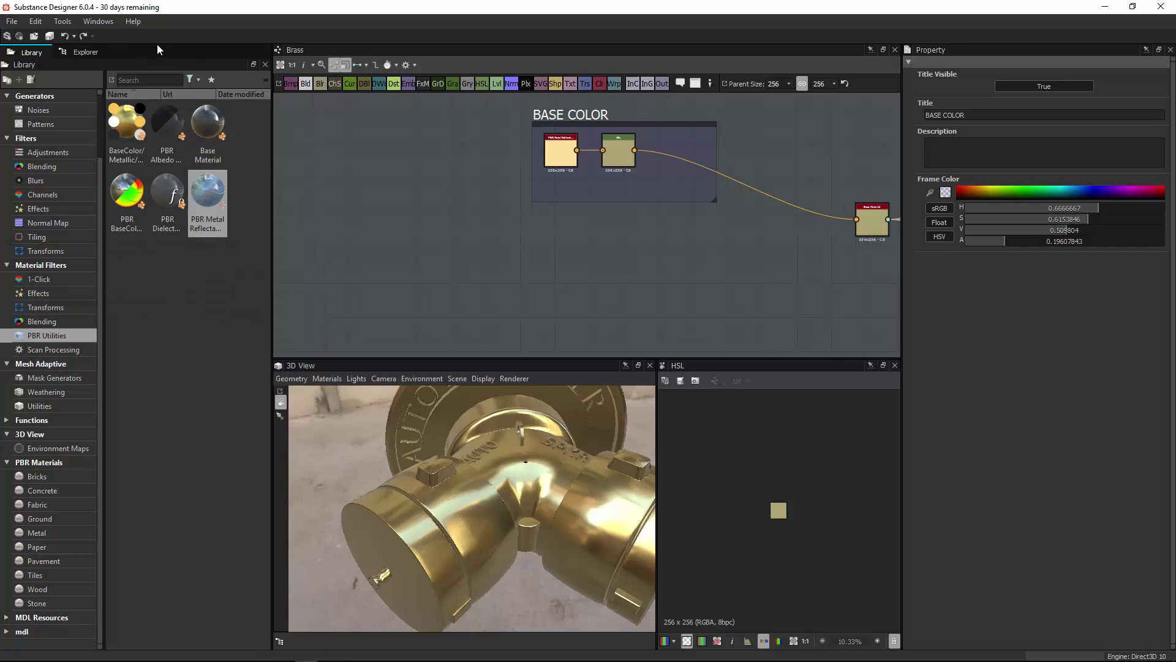
pyautogui.click(86, 52)
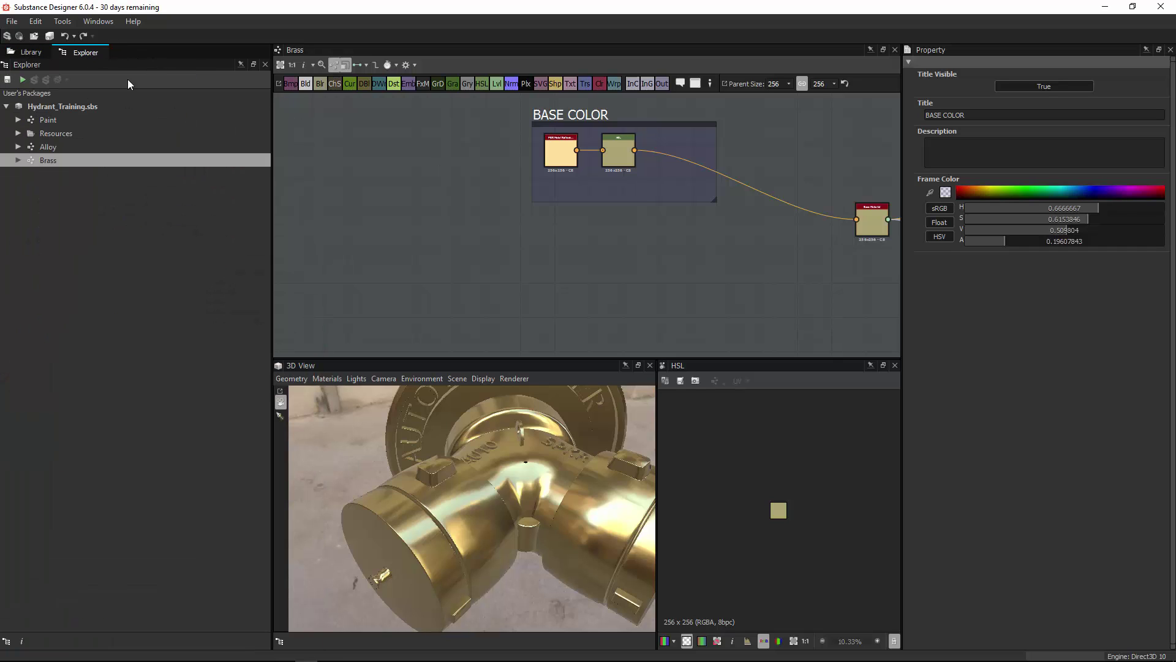
pyautogui.doubleClick(62, 147)
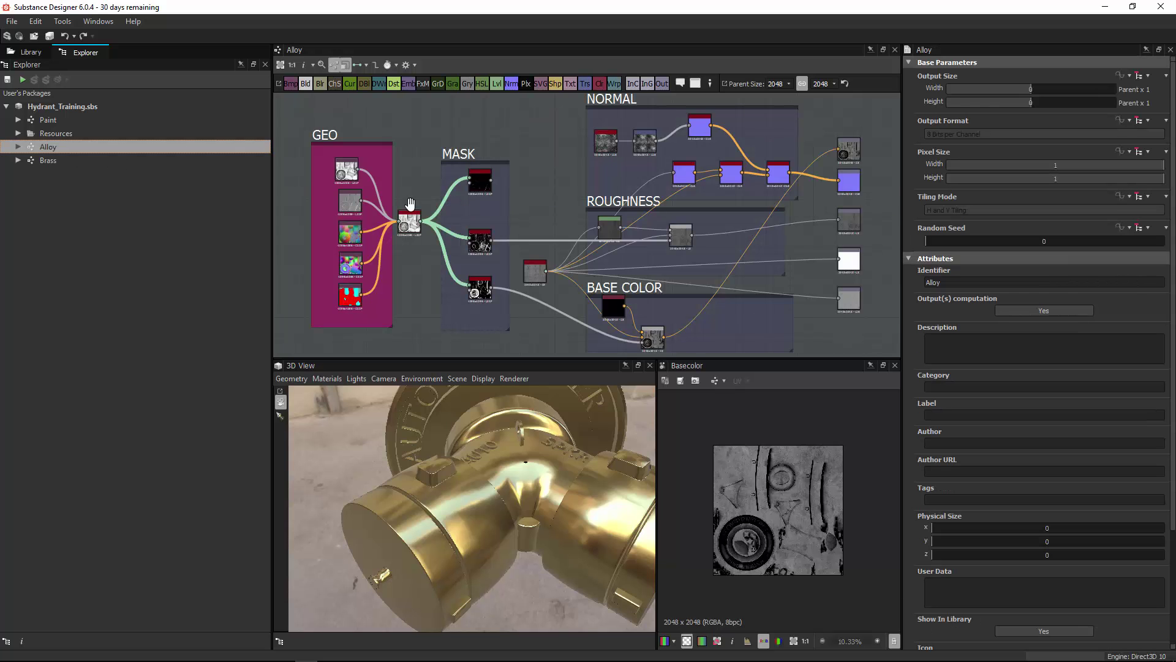
pyautogui.moveTo(420, 205); pyautogui.dragTo(511, 194, button='middle')
pyautogui.moveTo(367, 110); pyautogui.dragTo(508, 353)
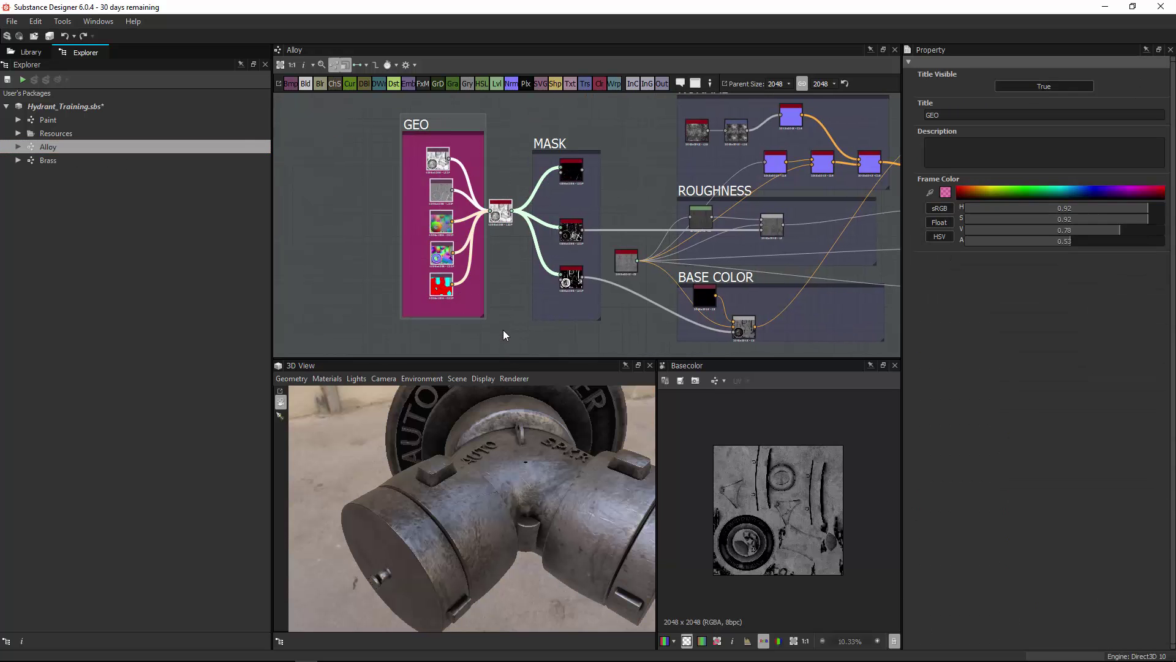
pyautogui.click(108, 161)
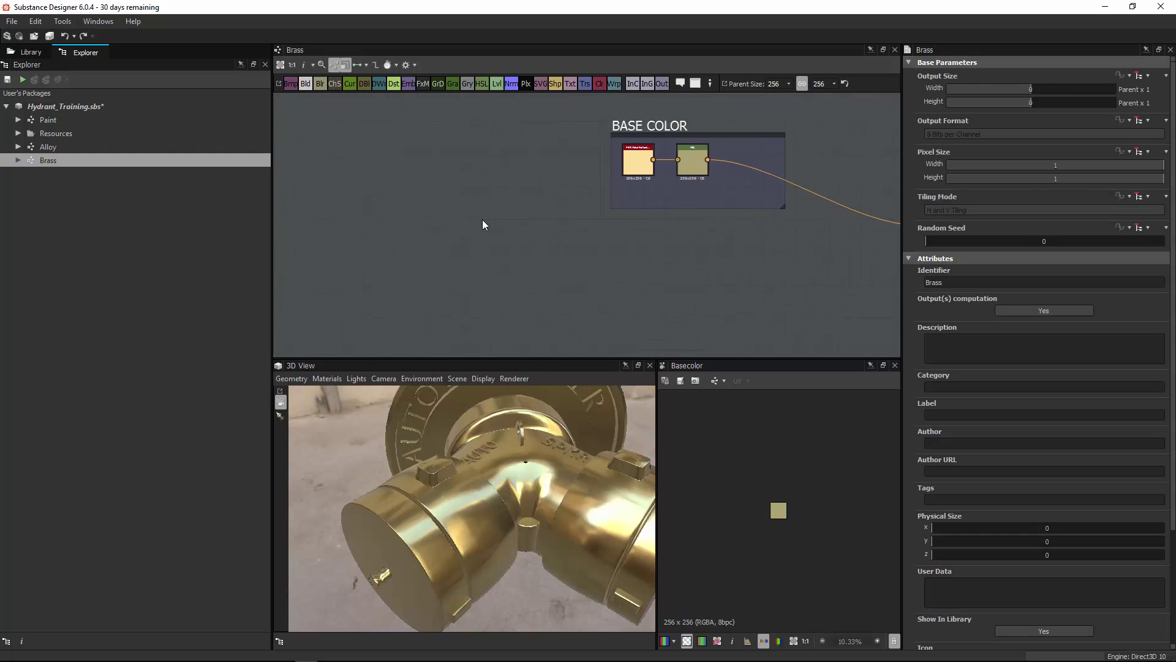
pyautogui.hotkey('ctrl', 'v')
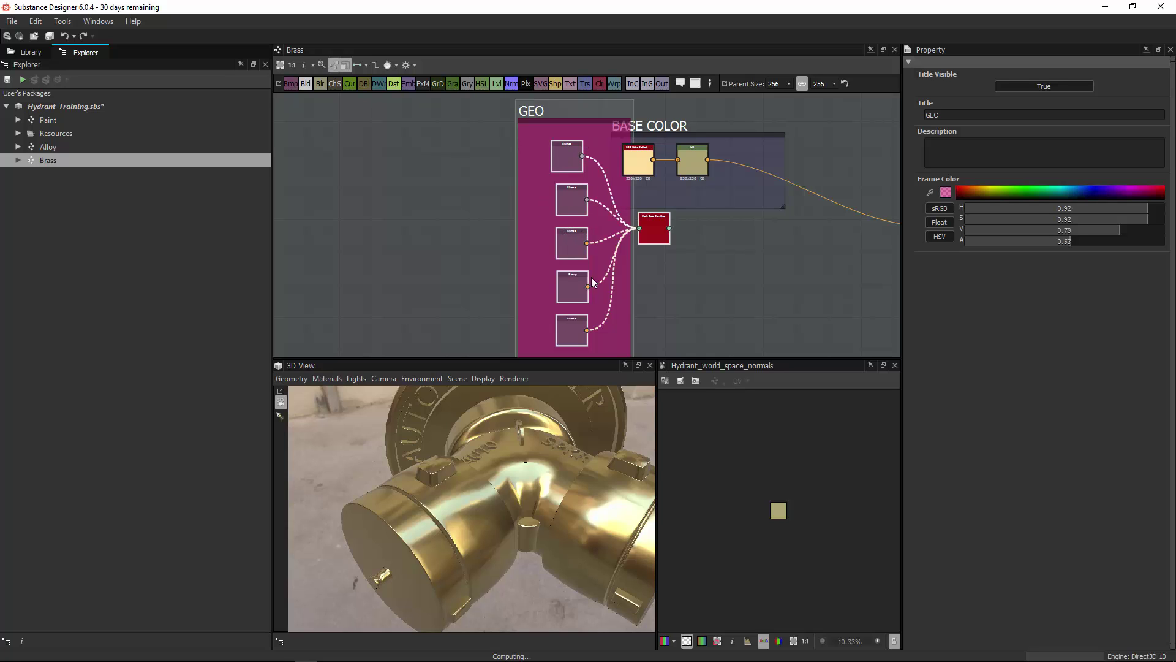
# Step: Move the pasted GEO frame clear of the BASE COLOR frame and place the Mesh Data Combiner node close beside it
pyautogui.moveTo(526, 243); pyautogui.dragTo(408, 258)
pyautogui.click(646, 232)
pyautogui.moveTo(646, 232); pyautogui.dragTo(694, 194, button='middle')
pyautogui.scroll(-1, 705, 185)
pyautogui.moveTo(444, 110); pyautogui.dragTo(618, 351)
pyautogui.moveTo(596, 219); pyautogui.dragTo(516, 218)
pyautogui.click(586, 233)
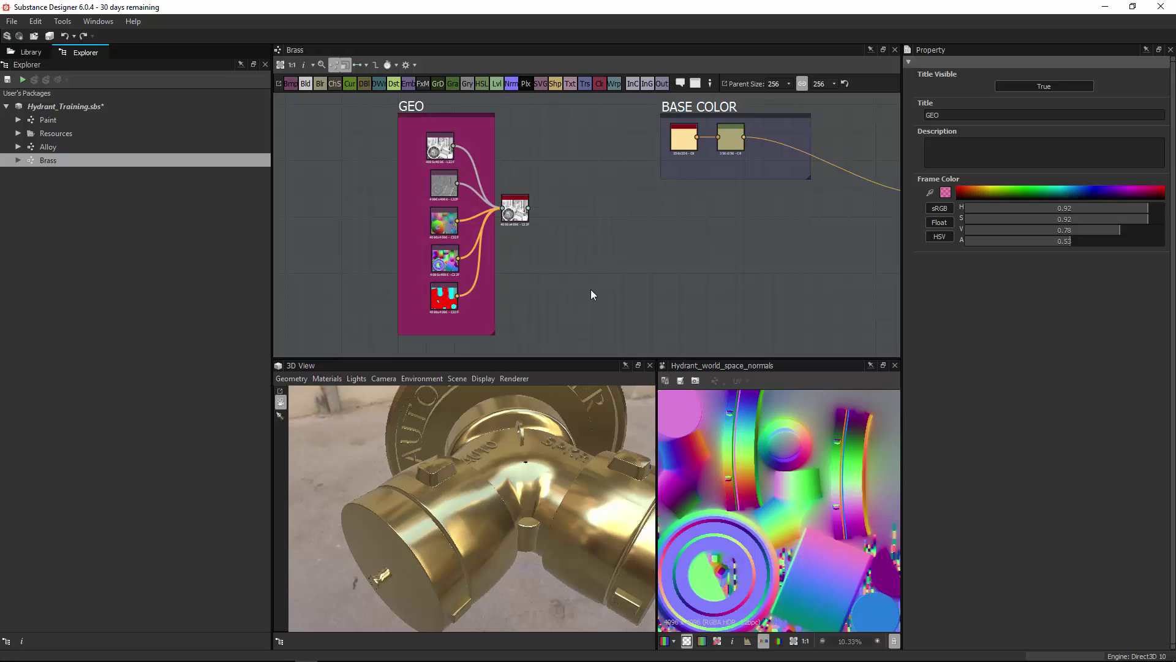
# Step: Add an empty frame titled MASK between the GEO and BASE COLOR groups
pyautogui.press('space')
pyautogui.rightClick(611, 230)
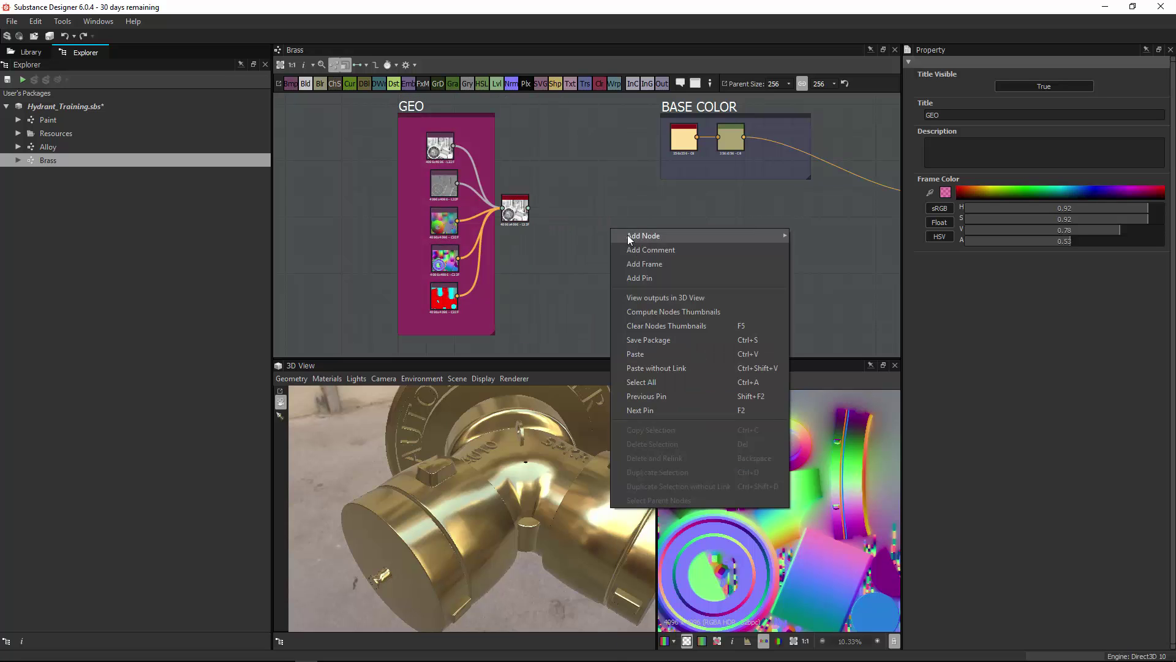
pyautogui.click(651, 263)
pyautogui.doubleClick(955, 114)
pyautogui.write('MASK')
pyautogui.press('Return')
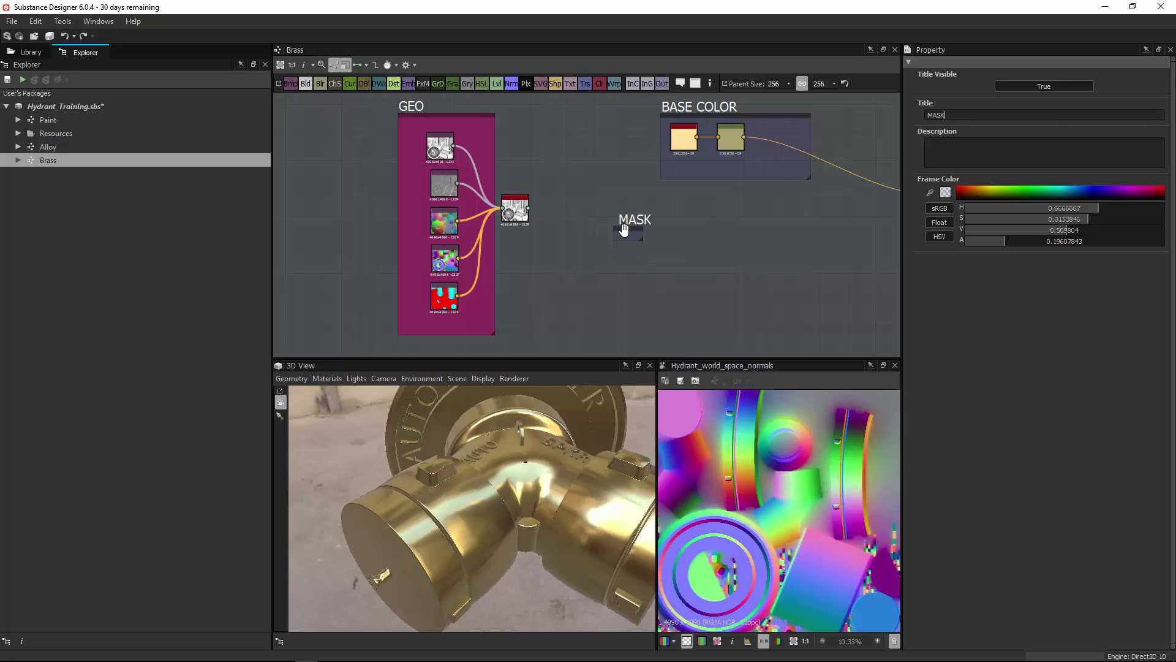
# Step: Enlarge the MASK frame into a tall column next to GEO and shift the BASE COLOR frame to make room for it
pyautogui.moveTo(625, 229); pyautogui.dragTo(647, 338)
pyautogui.moveTo(763, 114); pyautogui.dragTo(656, 116, button='middle')
pyautogui.moveTo(657, 116); pyautogui.dragTo(689, 116)
pyautogui.scroll(3, 533, 195)
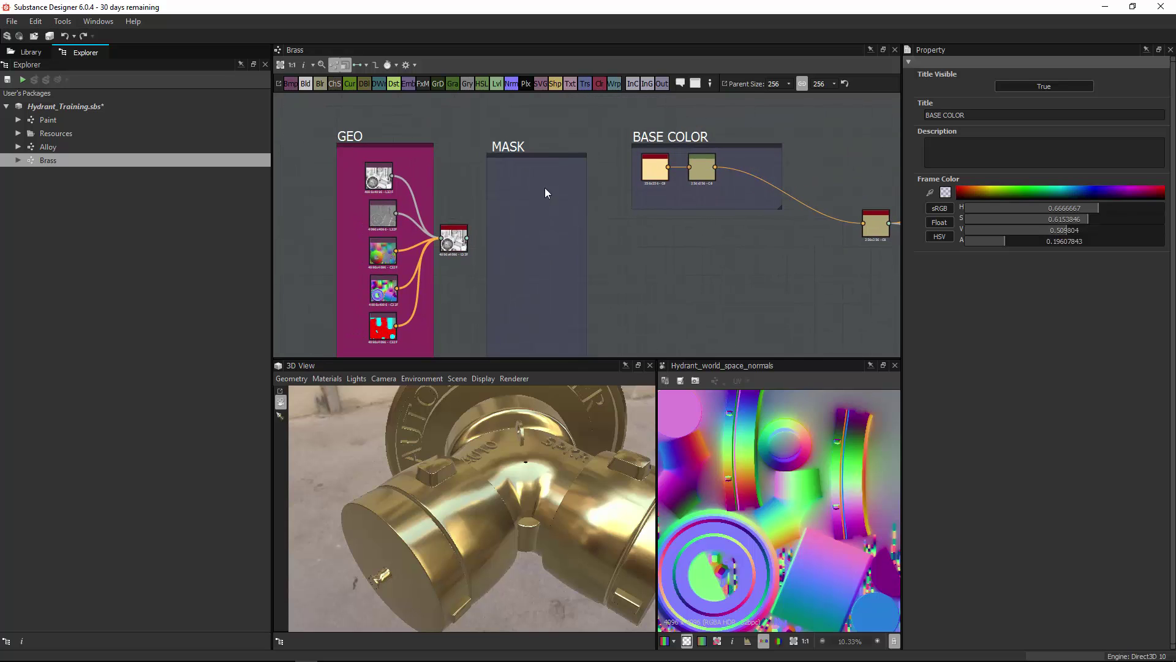
# Step: Check the reference photo and add a Metal Edge Wear mask generator to the MASK frame, fed by the Mesh Data Combiner
pyautogui.hotkey('alt', 'Tab')
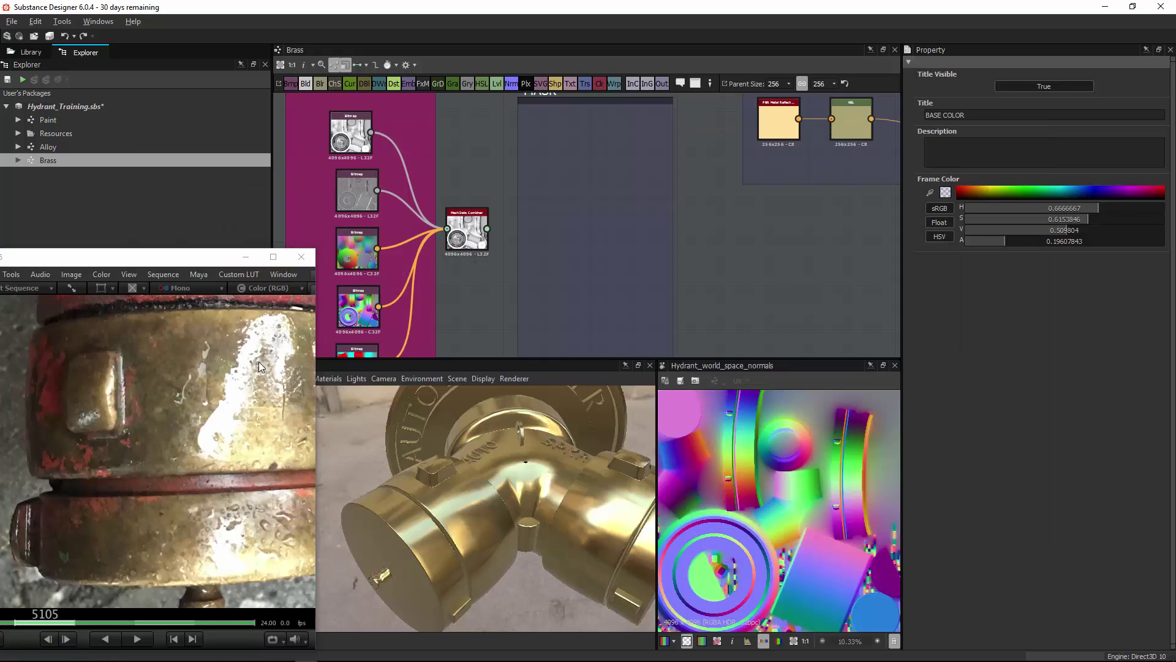
pyautogui.click(270, 222)
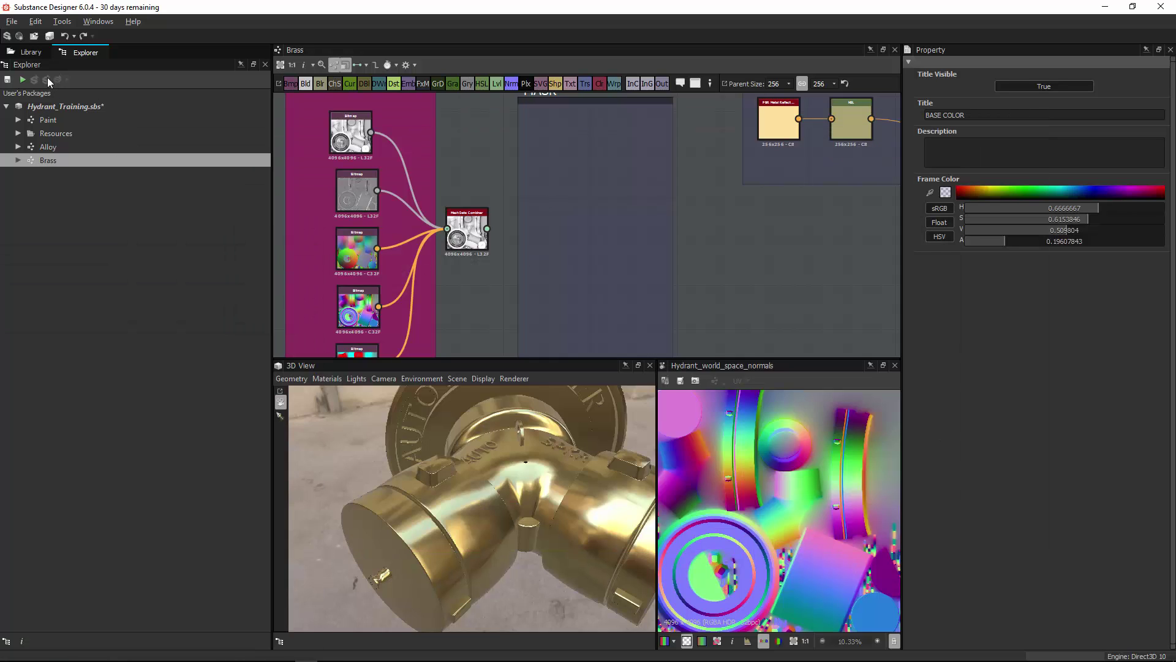
pyautogui.click(30, 52)
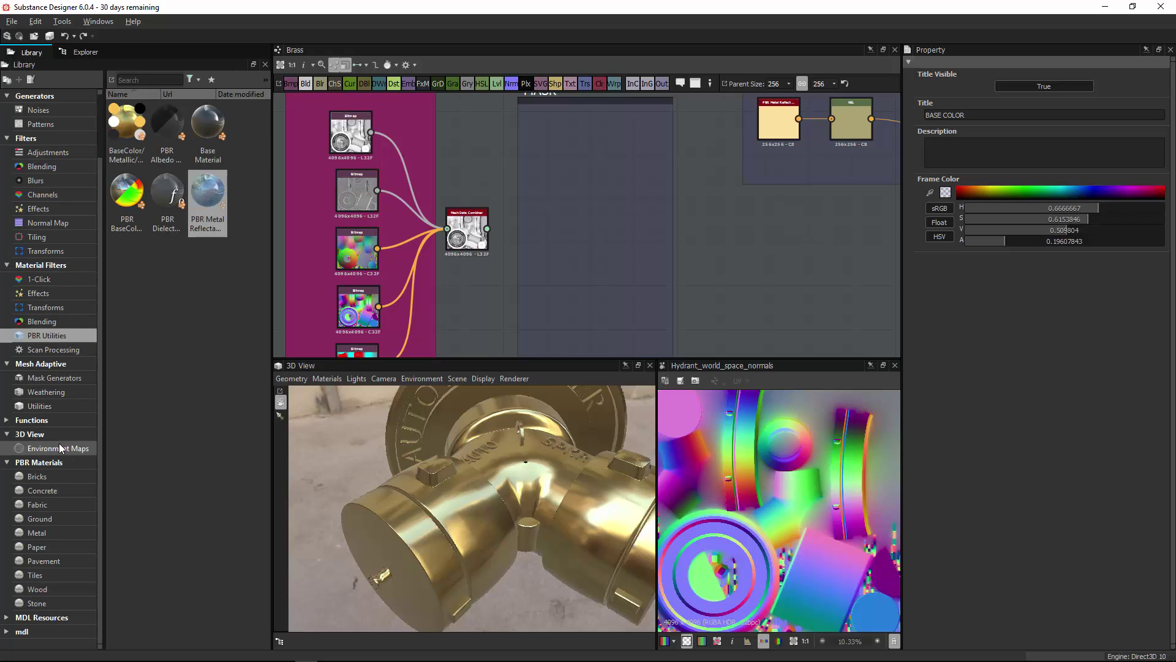
pyautogui.click(64, 377)
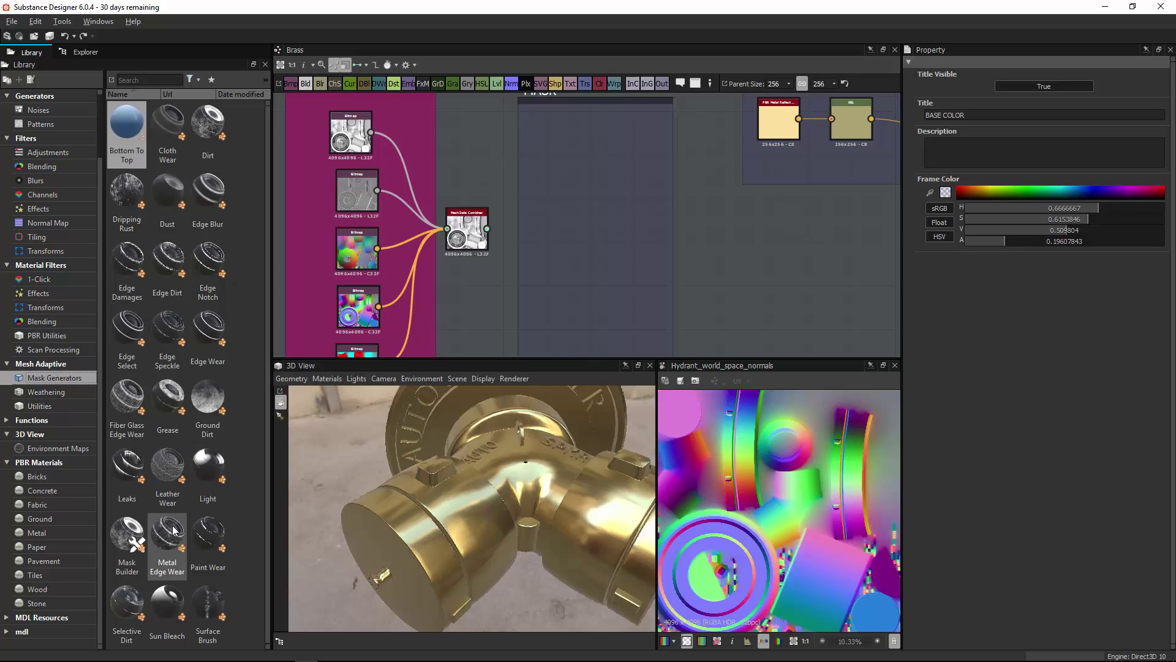
pyautogui.moveTo(170, 534)
pyautogui.mouseDown()
pyautogui.moveTo(593, 266)
pyautogui.moveTo(569, 159)
pyautogui.moveTo(554, 146)
pyautogui.moveTo(487, 228)
pyautogui.mouseUp()
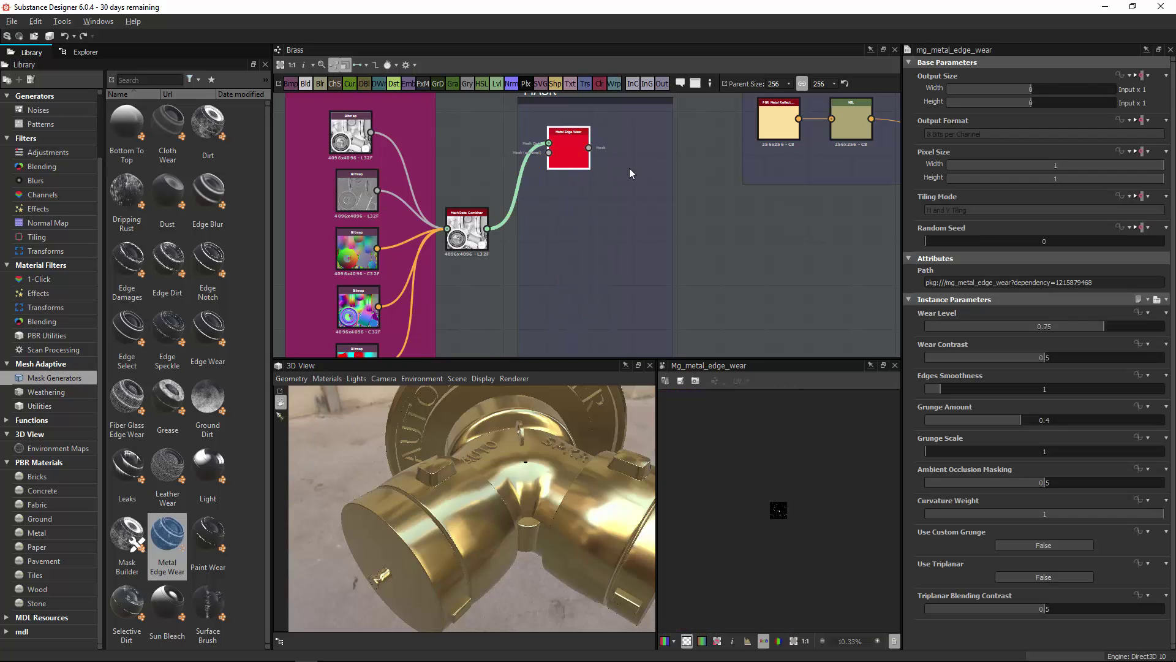
pyautogui.moveTo(627, 163); pyautogui.dragTo(516, 210, button='middle')
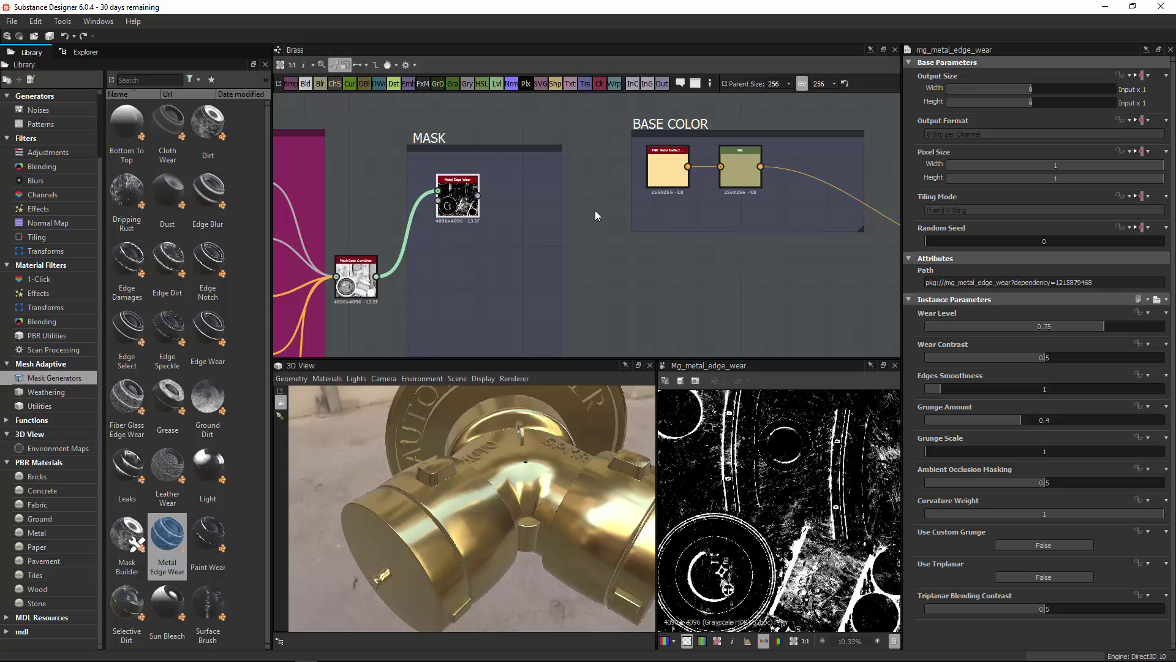
# Step: Enlarge the BASE COLOR frame and move its PBR Metal Reflectance and HSL nodes lower inside it
pyautogui.moveTo(590, 198); pyautogui.dragTo(544, 216, button='middle')
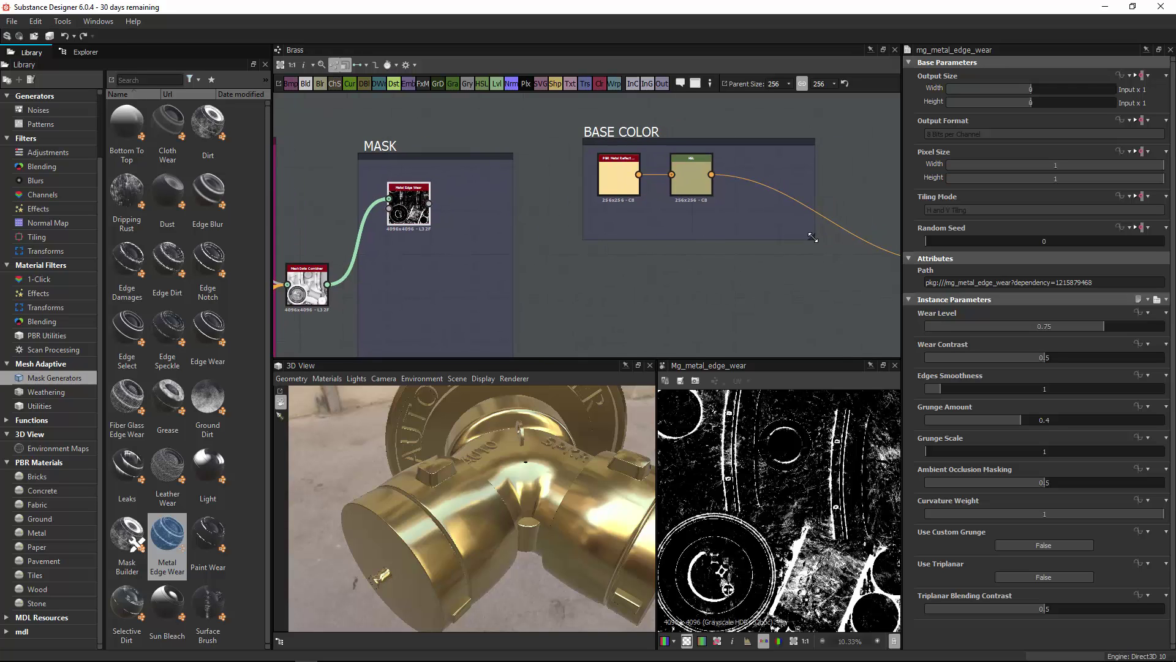
pyautogui.moveTo(812, 237); pyautogui.dragTo(846, 261)
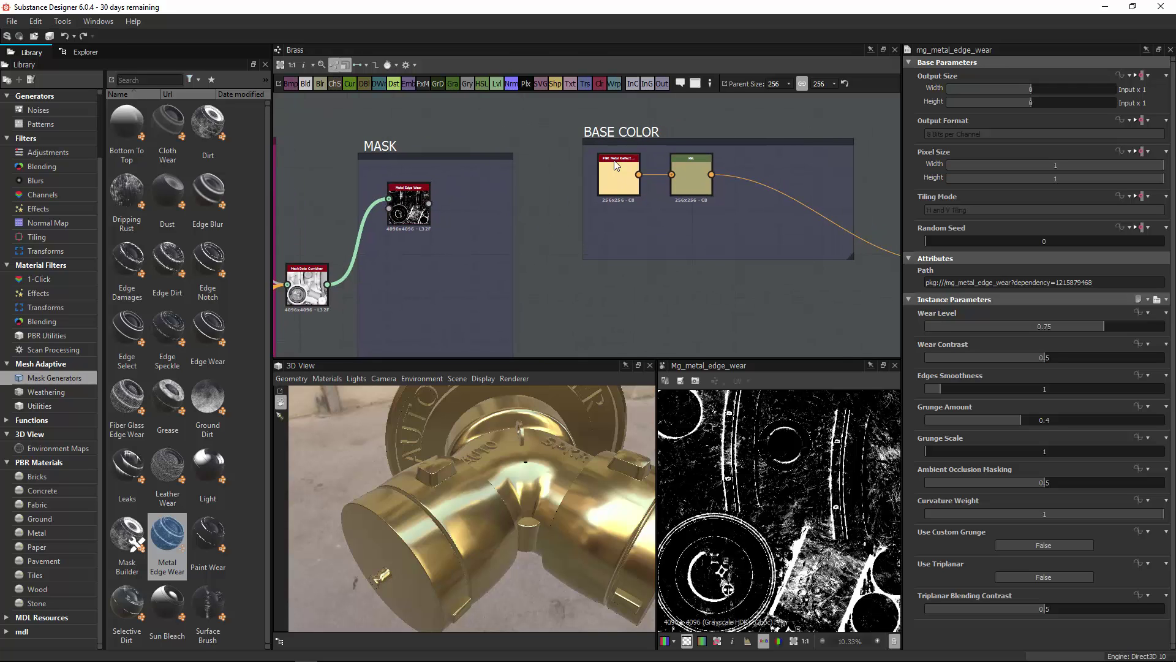
pyautogui.moveTo(623, 179); pyautogui.dragTo(616, 208)
pyautogui.click(697, 212)
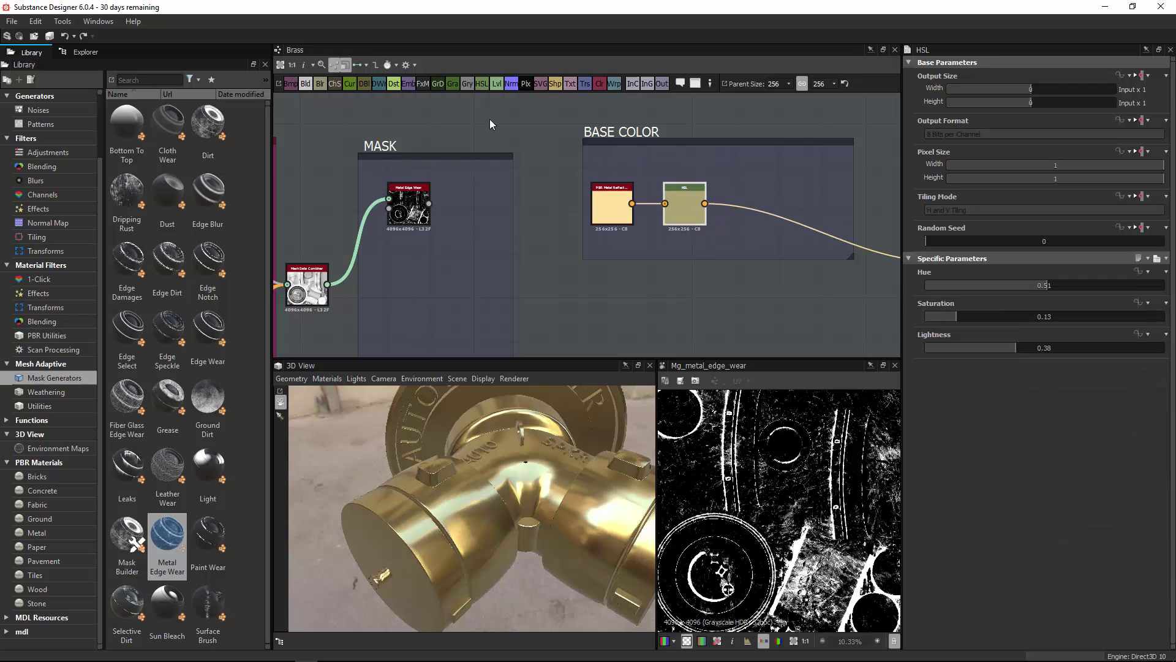
# Step: Insert a Blend node between the HSL and Base Material nodes and space out the base color nodes
pyautogui.click(306, 83)
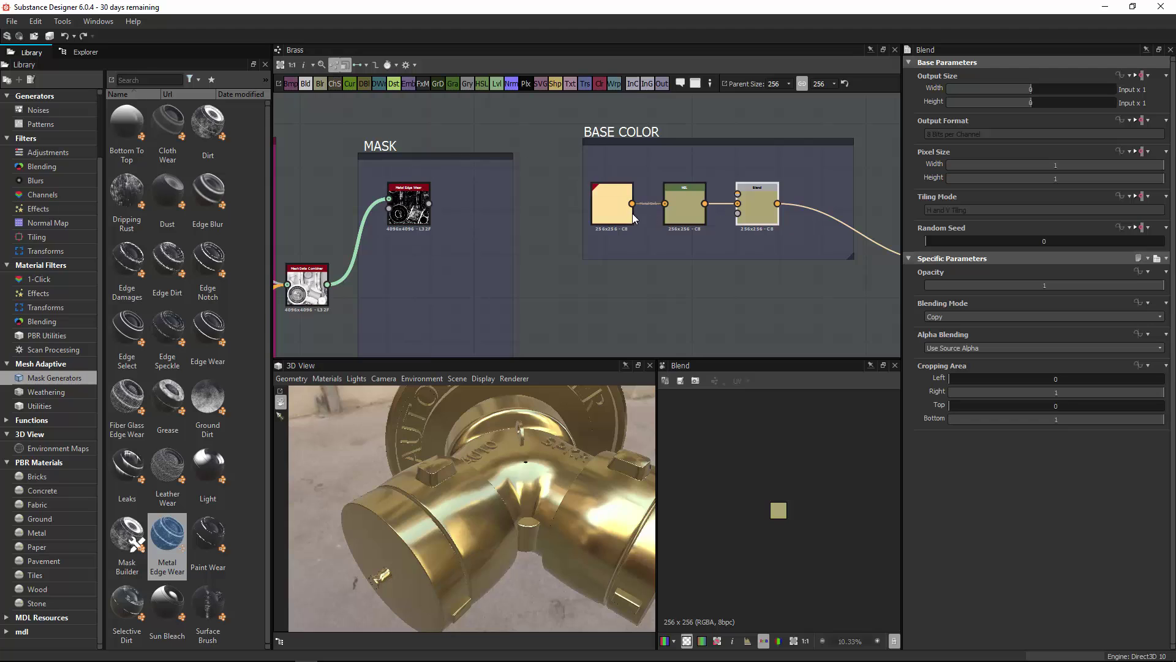
pyautogui.moveTo(632, 211); pyautogui.dragTo(614, 232, button='middle')
pyautogui.moveTo(569, 181); pyautogui.dragTo(679, 233)
pyautogui.moveTo(679, 230); pyautogui.dragTo(681, 244)
pyautogui.moveTo(749, 225); pyautogui.dragTo(774, 254)
# Step: Move the BASE COLOR frame above the GEO and MASK groups, enlarge it, and arrange its nodes in the lower part
pyautogui.moveTo(832, 277); pyautogui.dragTo(890, 350)
pyautogui.moveTo(757, 162); pyautogui.dragTo(718, 34)
pyautogui.scroll(-5, 789, 234)
pyautogui.scroll(-3, 718, 276)
pyautogui.moveTo(606, 126); pyautogui.dragTo(603, 208, button='middle')
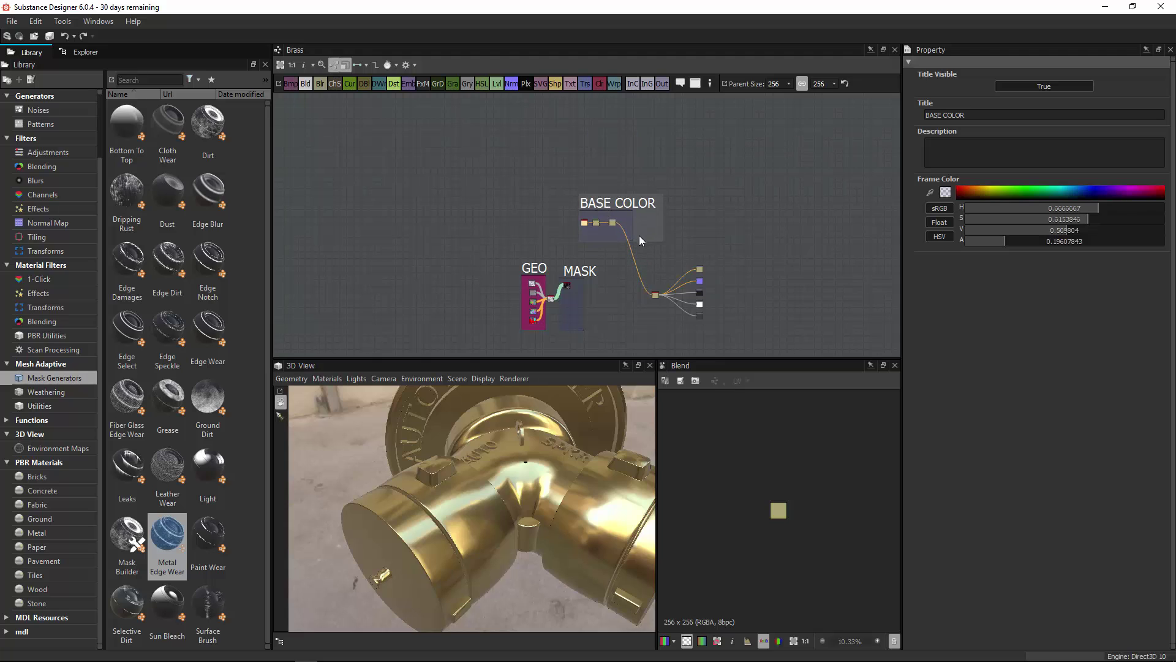
pyautogui.scroll(2, 624, 214)
pyautogui.moveTo(624, 213); pyautogui.dragTo(736, 240)
pyautogui.moveTo(626, 146); pyautogui.dragTo(488, 198)
pyautogui.moveTo(500, 166); pyautogui.dragTo(485, 206)
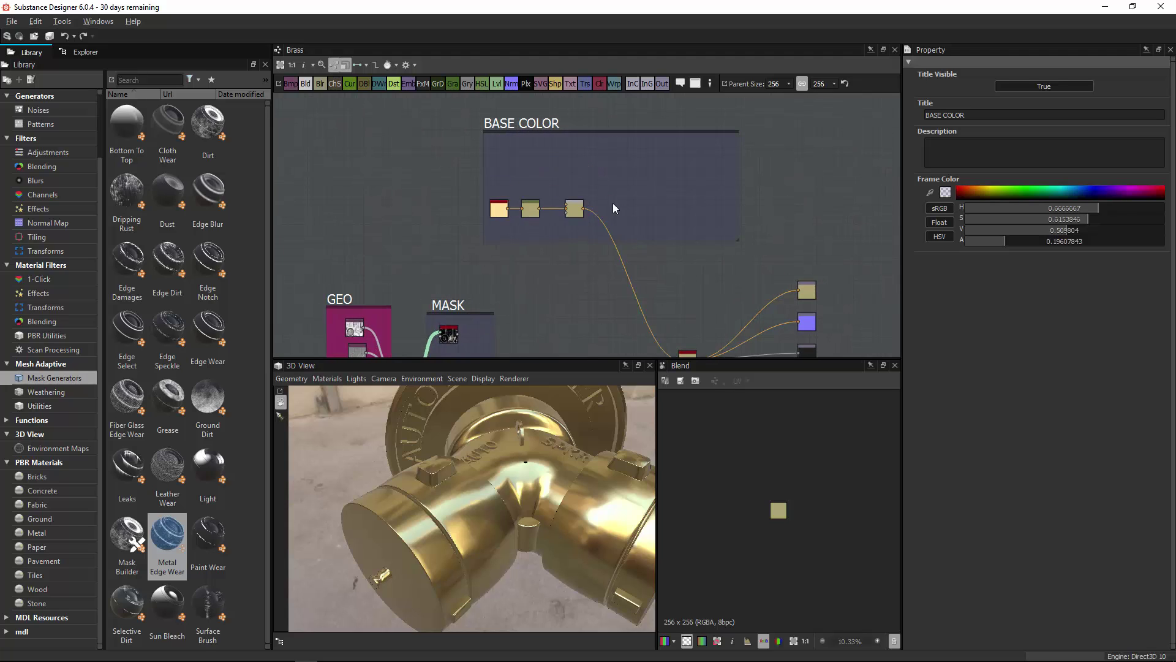
# Step: Add a Levels node in the BASE COLOR frame, above the gap between the HSL and Blend nodes
pyautogui.scroll(3, 566, 228)
pyautogui.click(561, 228)
pyautogui.click(582, 159)
pyautogui.click(497, 83)
pyautogui.moveTo(593, 223); pyautogui.dragTo(616, 176)
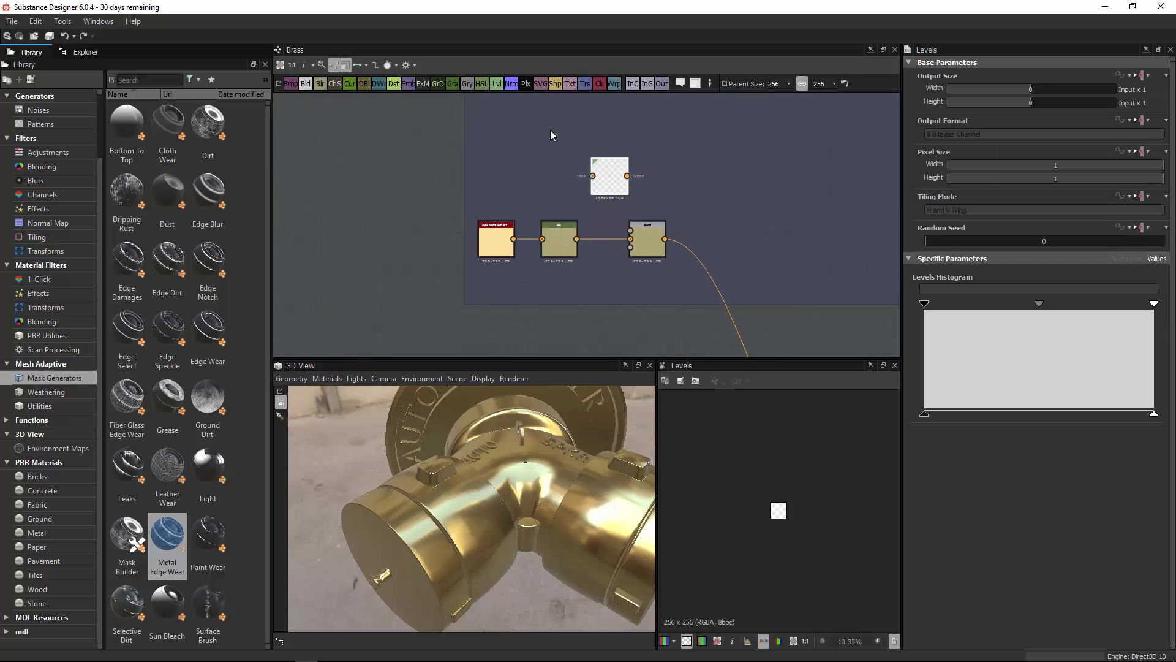
# Step: Replace the Levels node with an HSL node fed by the existing HSL, and connect it to the Blend's foreground
pyautogui.press('Delete')
pyautogui.click(482, 83)
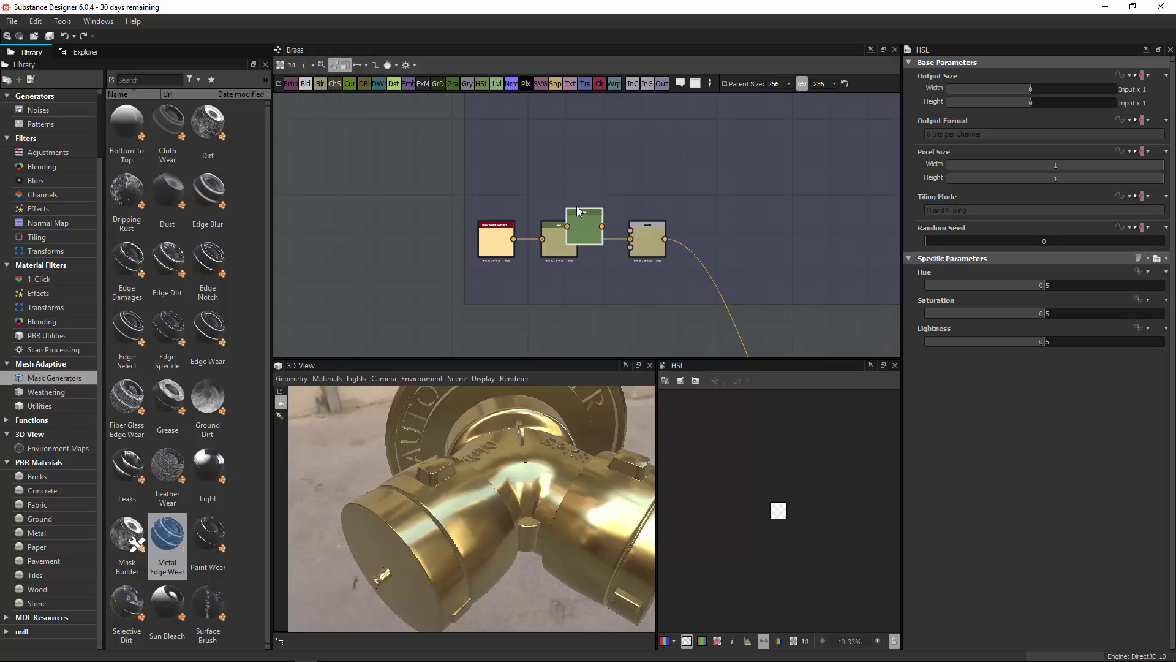
pyautogui.moveTo(597, 178); pyautogui.dragTo(588, 173)
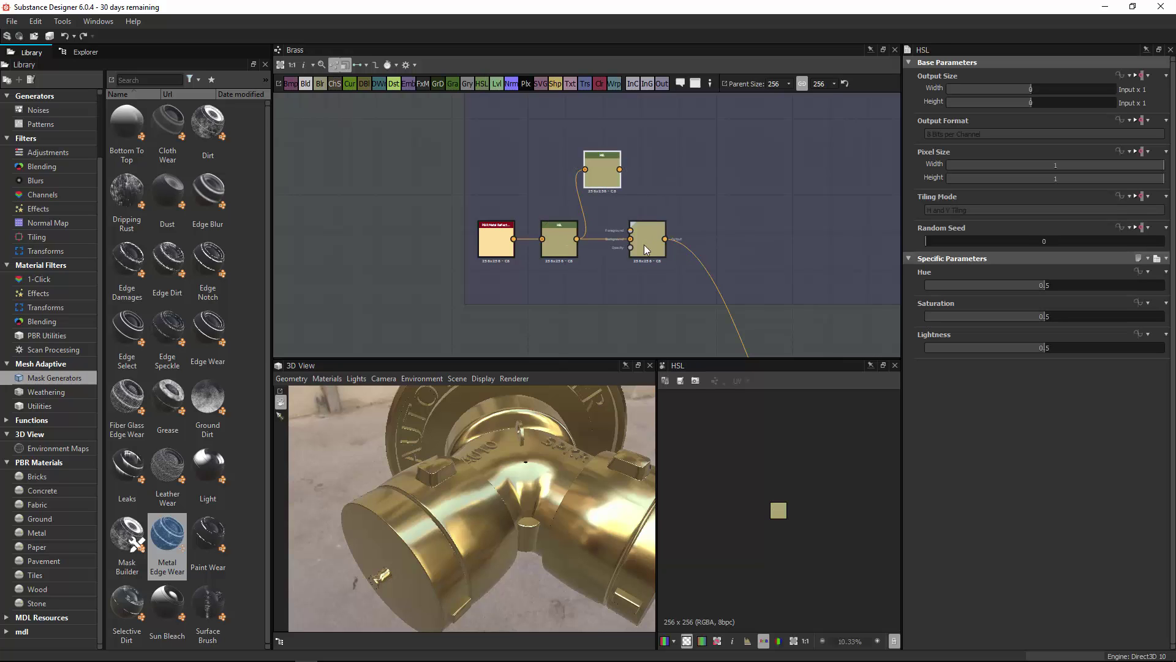
pyautogui.moveTo(645, 253); pyautogui.dragTo(695, 254)
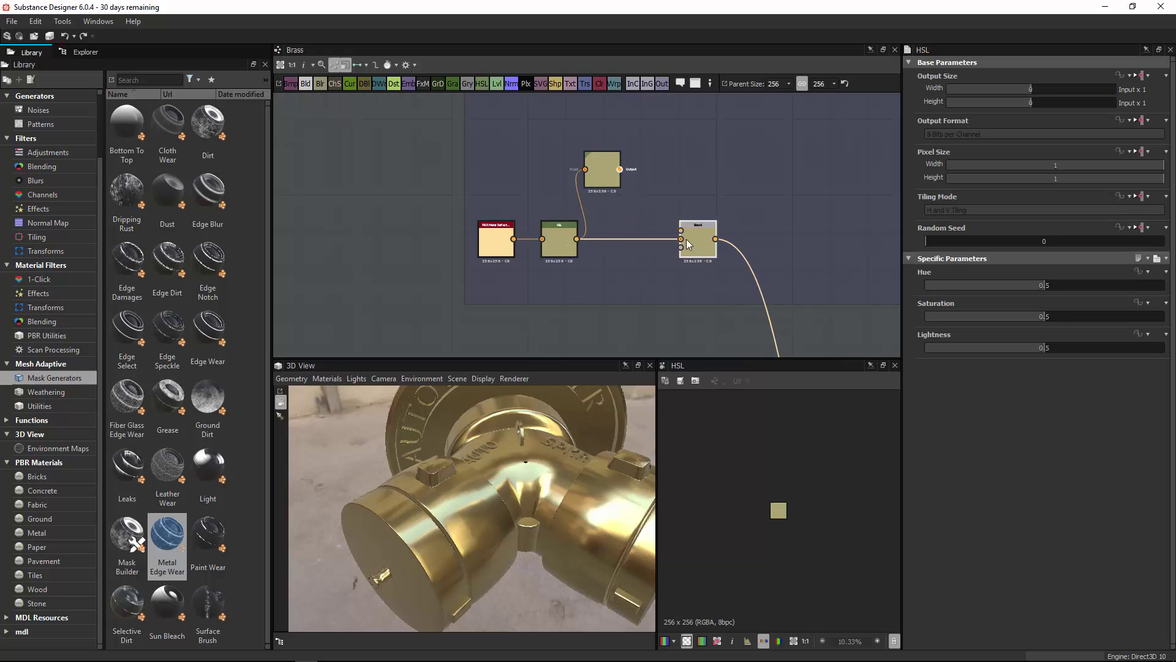
pyautogui.click(691, 240)
# Step: Connect the Metal Edge Wear mask to the Blend node's opacity input and check the model
pyautogui.moveTo(728, 183); pyautogui.dragTo(781, 34, button='middle')
pyautogui.scroll(-2, 644, 202)
pyautogui.moveTo(639, 223); pyautogui.dragTo(725, 115)
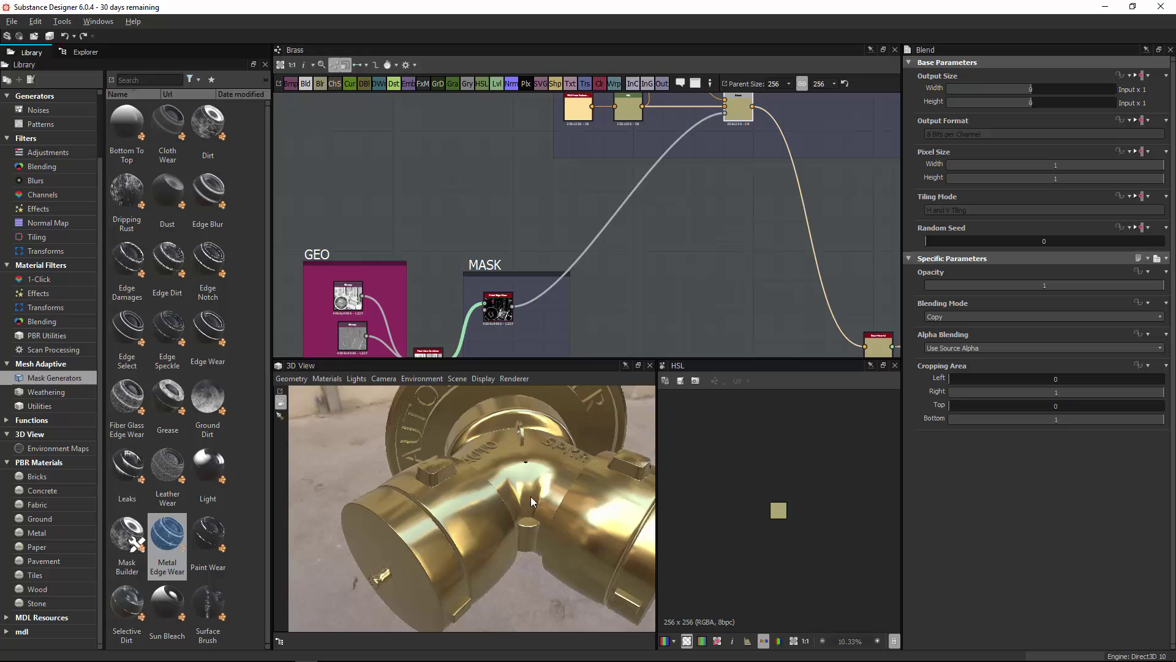
pyautogui.moveTo(531, 501); pyautogui.dragTo(532, 501)
pyautogui.moveTo(797, 225); pyautogui.dragTo(703, 285, button='middle')
pyautogui.moveTo(534, 237); pyautogui.dragTo(630, 204, button='middle')
pyautogui.moveTo(417, 342); pyautogui.dragTo(417, 342, button='middle')
# Step: Bring up the hydrant reference photo beside the graph and shift the upper HSL node slightly aside
pyautogui.hotkey('alt', 'Tab')
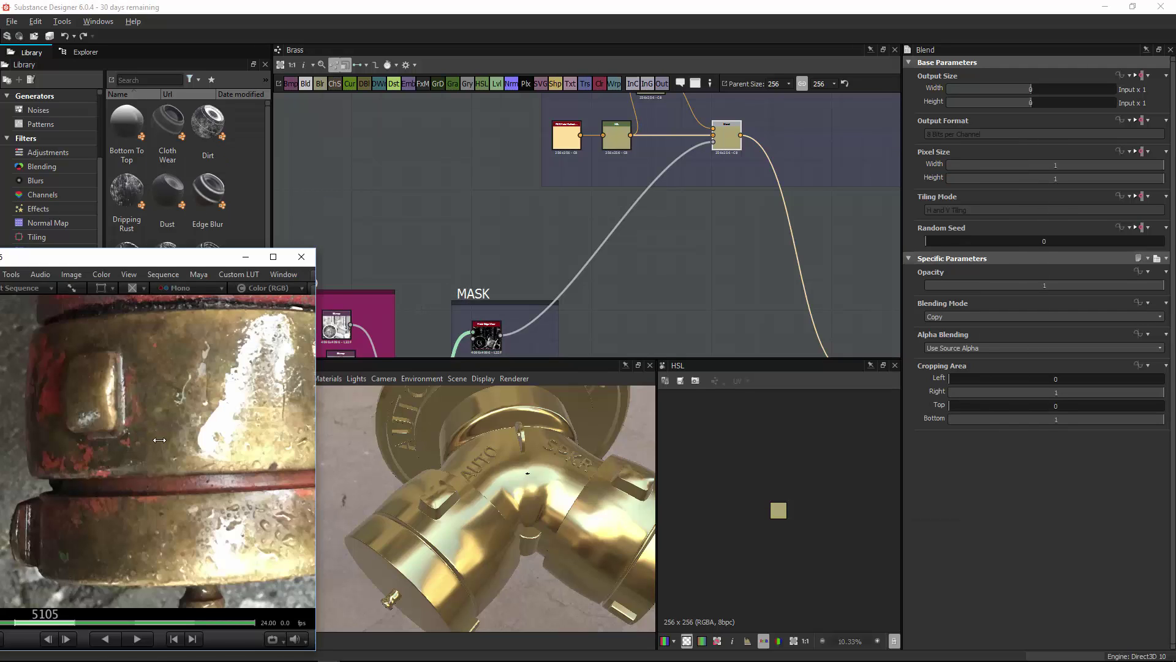
pyautogui.click(511, 203)
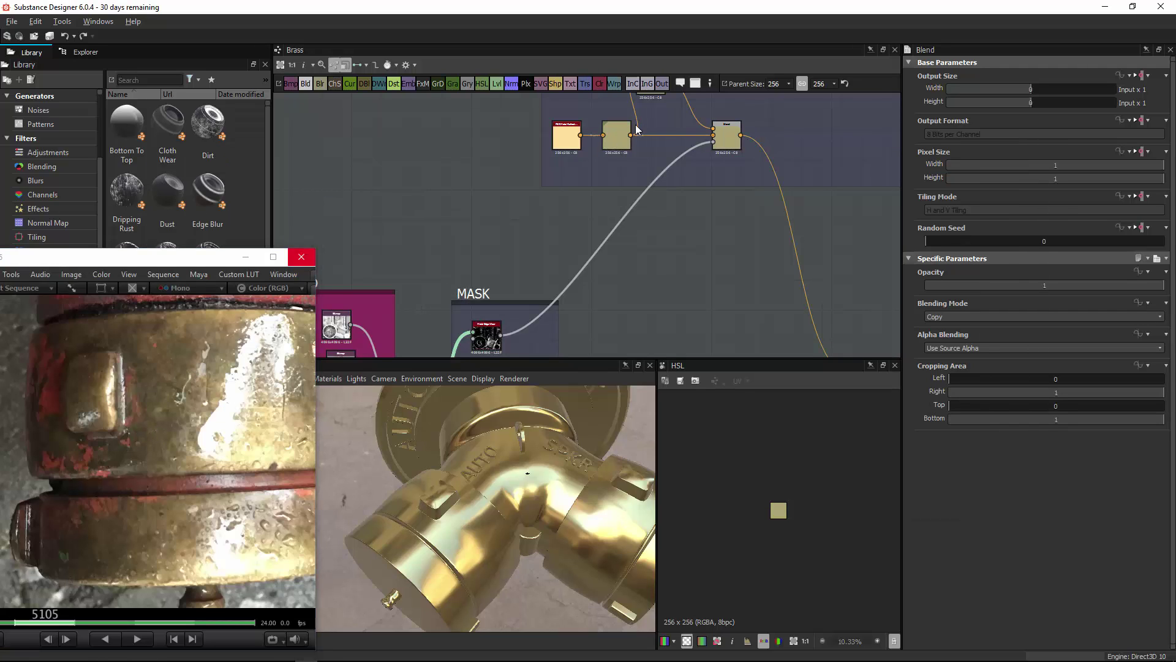
pyautogui.moveTo(631, 127); pyautogui.dragTo(605, 169, button='middle')
pyautogui.click(624, 135)
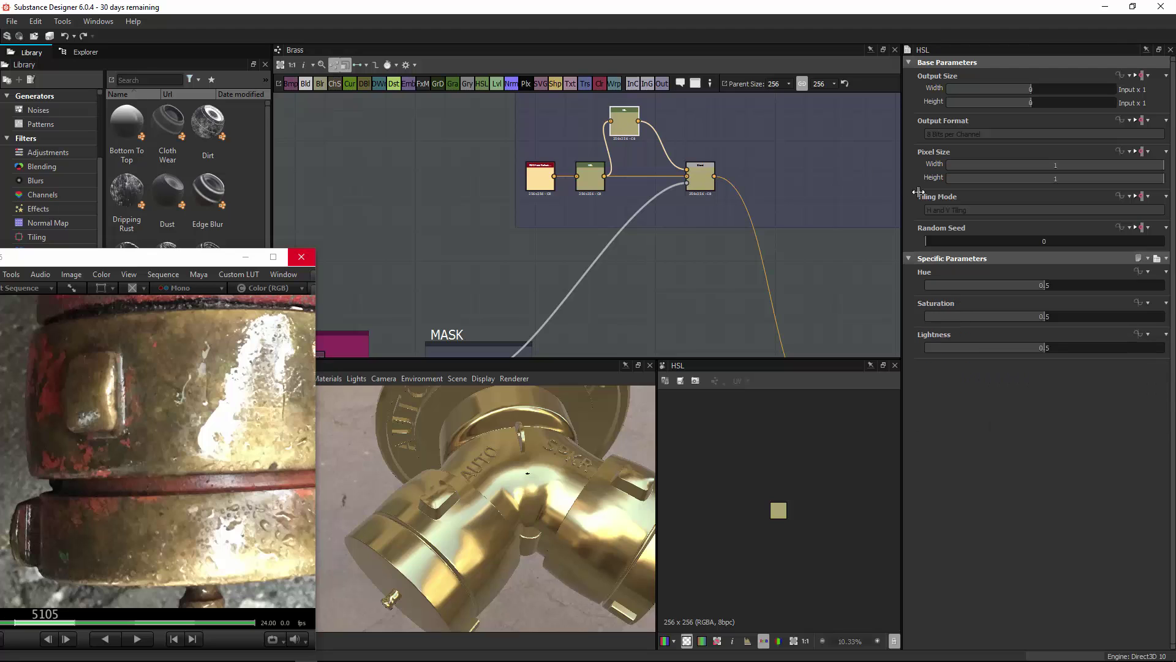
pyautogui.moveTo(616, 120); pyautogui.dragTo(636, 133)
pyautogui.click(681, 148)
# Step: Add a Uniform Color node, sample a dark brown from the reference photo, and feed it into the upper HSL
pyautogui.click(598, 89)
pyautogui.moveTo(590, 228); pyautogui.dragTo(579, 128)
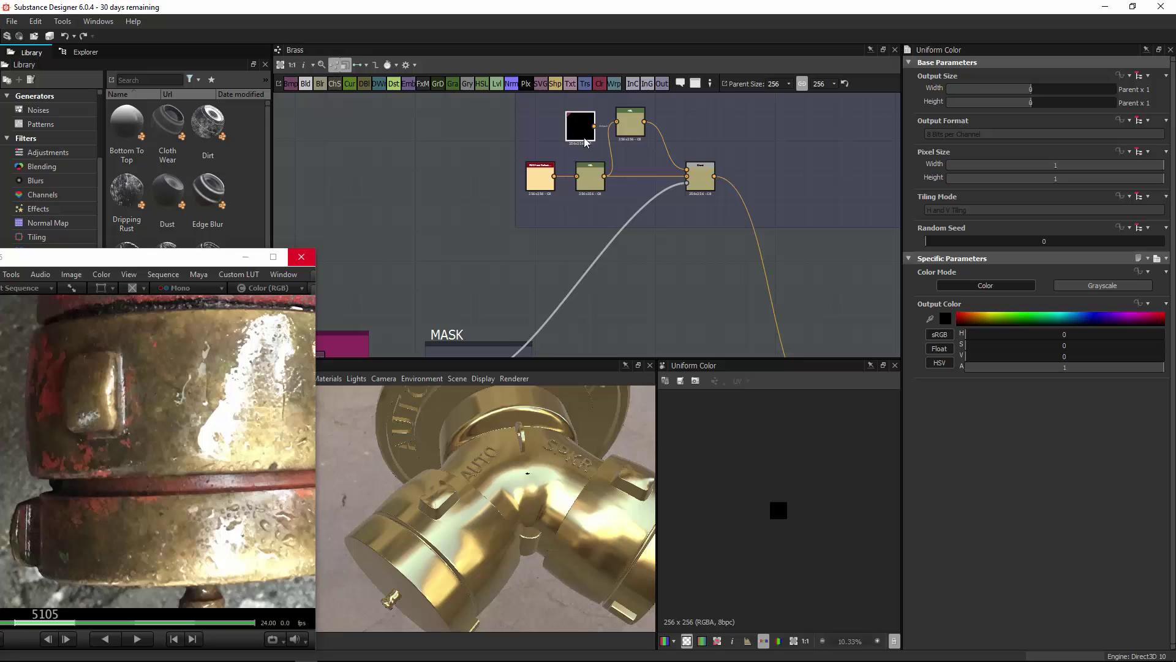
pyautogui.click(155, 385)
pyautogui.moveTo(594, 126); pyautogui.dragTo(558, 136)
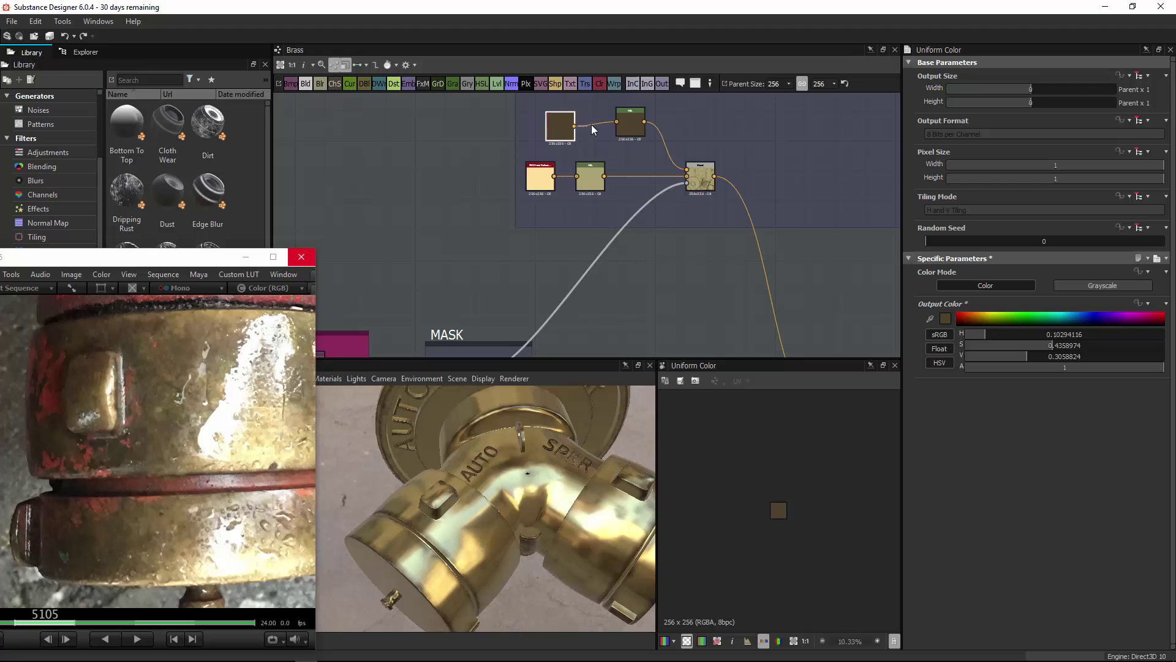
# Step: Try the brown HSL as the Blend's background on the model, then reconnect the brass HSL to the background
pyautogui.moveTo(644, 121); pyautogui.dragTo(685, 185)
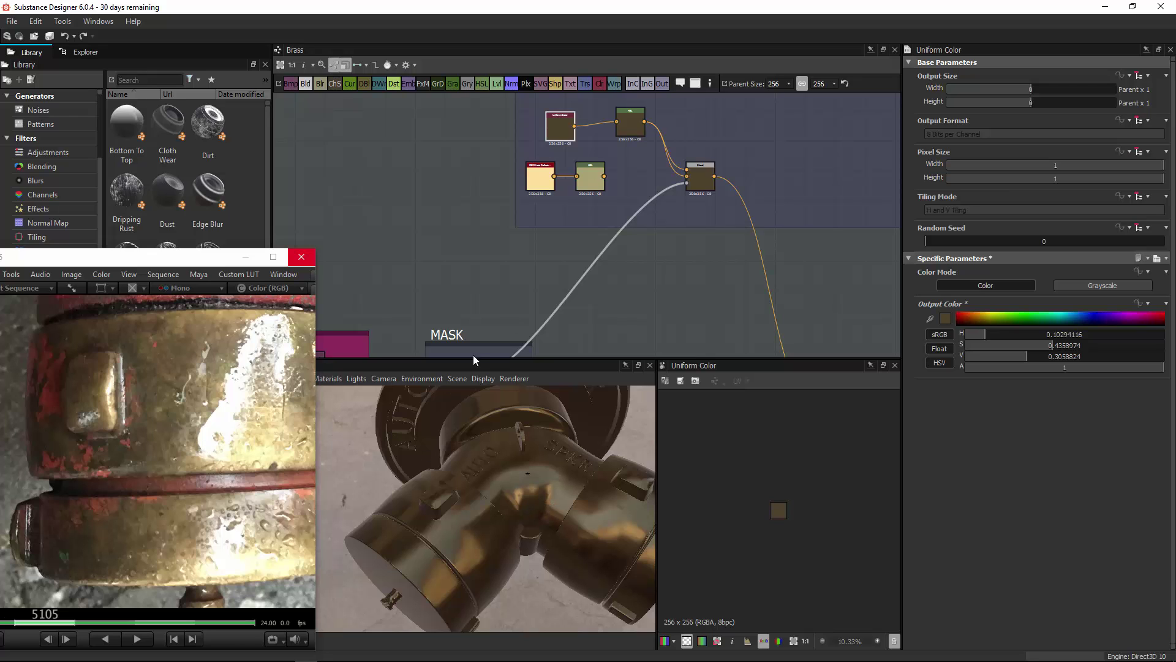
pyautogui.moveTo(487, 501)
pyautogui.mouseDown()
pyautogui.moveTo(489, 553)
pyautogui.moveTo(488, 512)
pyautogui.mouseUp()
pyautogui.moveTo(604, 176); pyautogui.dragTo(686, 177)
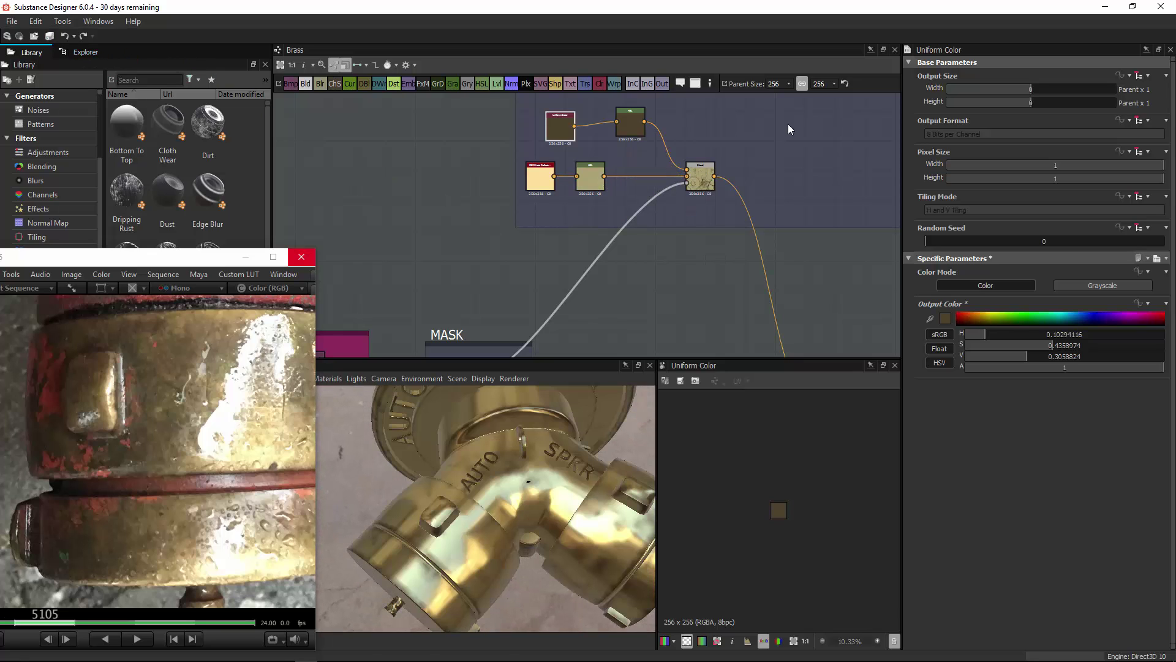
# Step: Set the graph's parent size to 2048 and inspect the edge wear on the model up close
pyautogui.moveTo(464, 480); pyautogui.dragTo(490, 448)
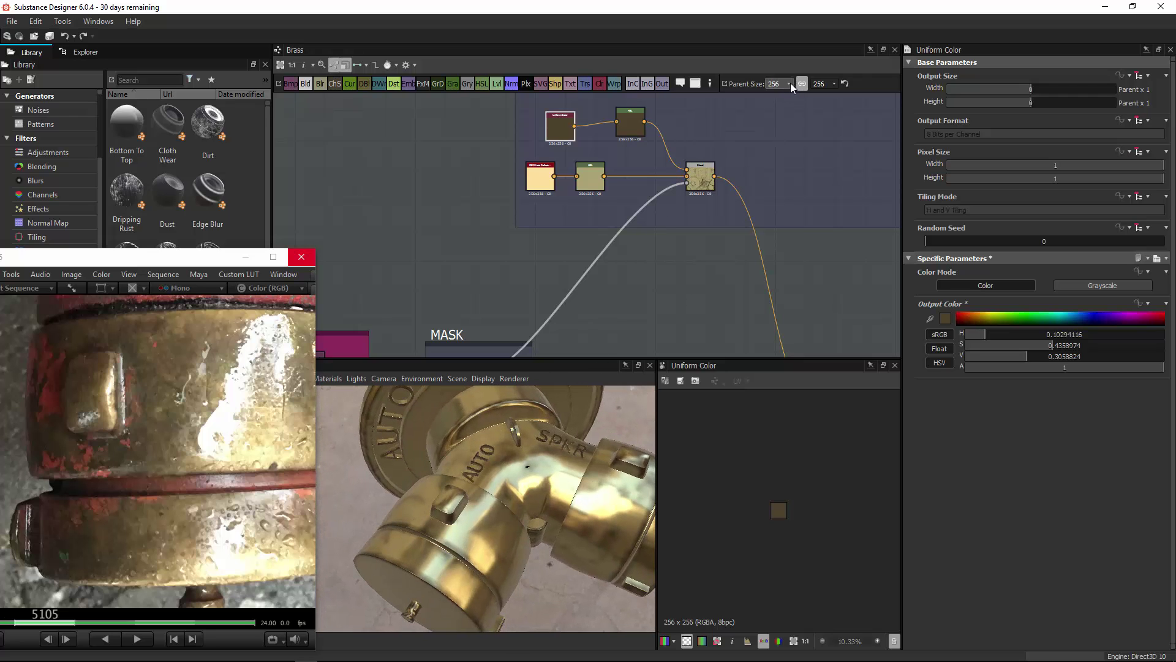
pyautogui.click(789, 84)
pyautogui.click(780, 150)
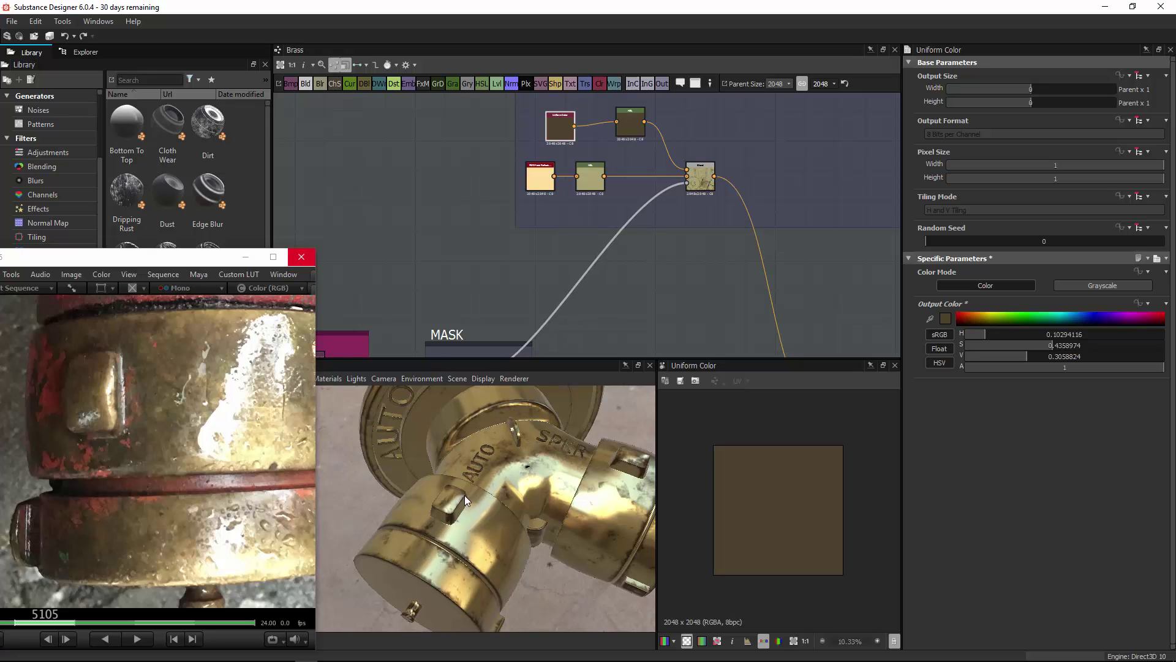
pyautogui.moveTo(467, 491); pyautogui.dragTo(475, 542)
pyautogui.moveTo(476, 542); pyautogui.dragTo(678, 366, button='right')
pyautogui.moveTo(570, 428); pyautogui.dragTo(520, 458)
pyautogui.moveTo(524, 501); pyautogui.dragTo(485, 492)
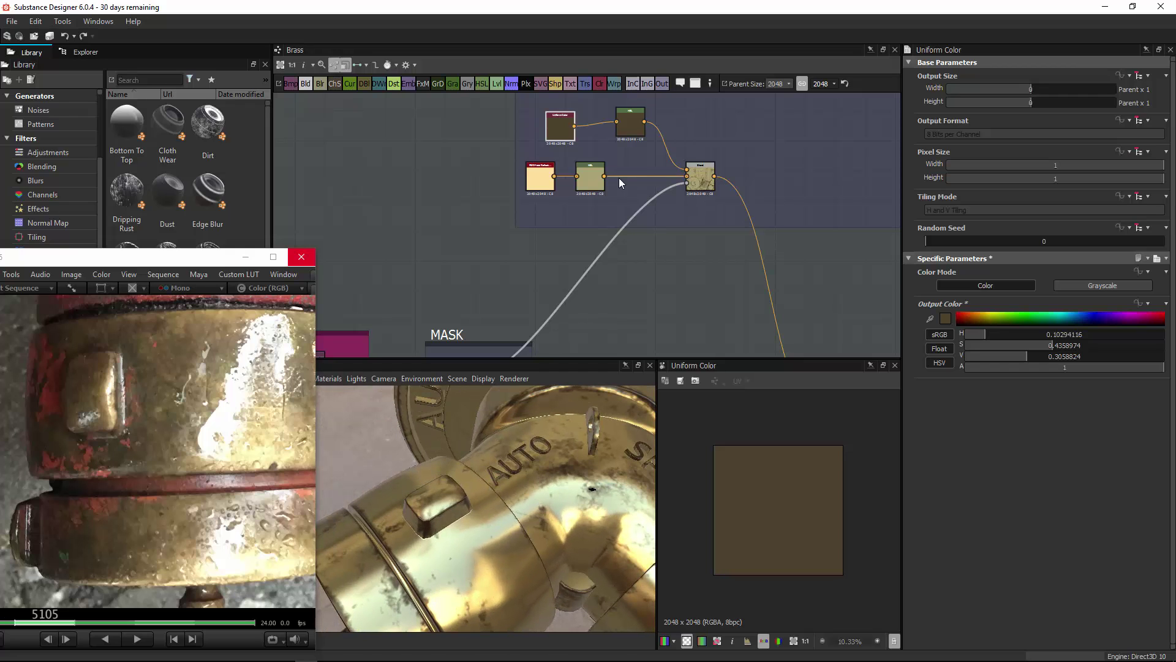
# Step: Swap the Blend inputs so the brass HSL is the foreground and the brown HSL is the background
pyautogui.scroll(2, 622, 179)
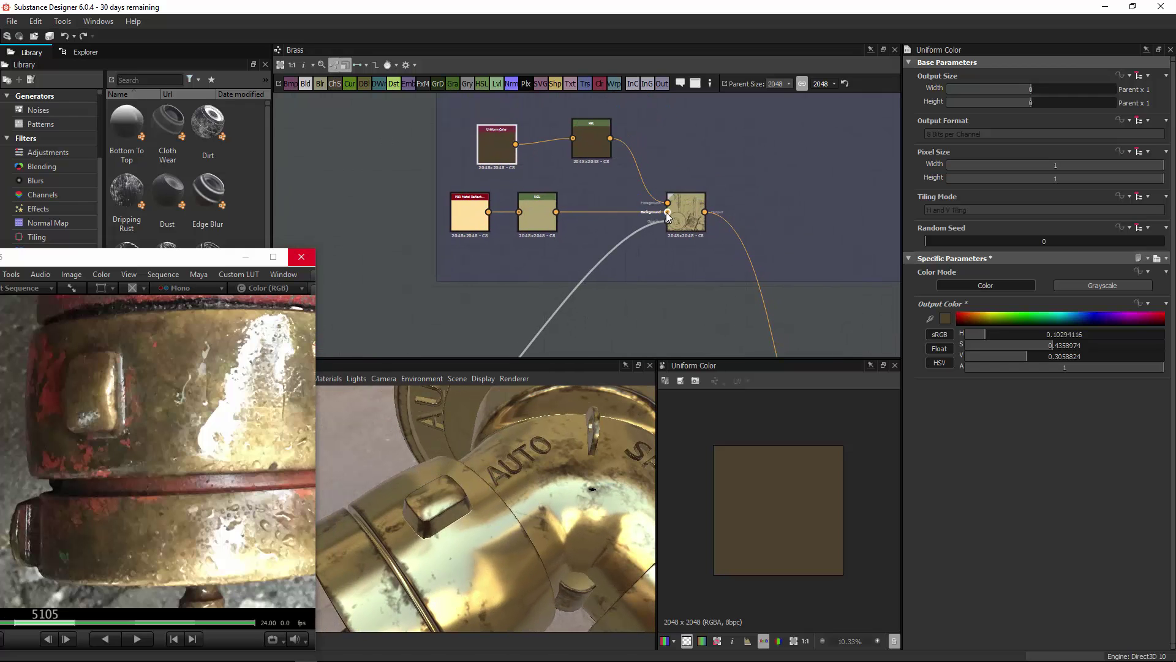
pyautogui.moveTo(556, 204); pyautogui.dragTo(558, 210)
pyautogui.moveTo(668, 207); pyautogui.dragTo(668, 203)
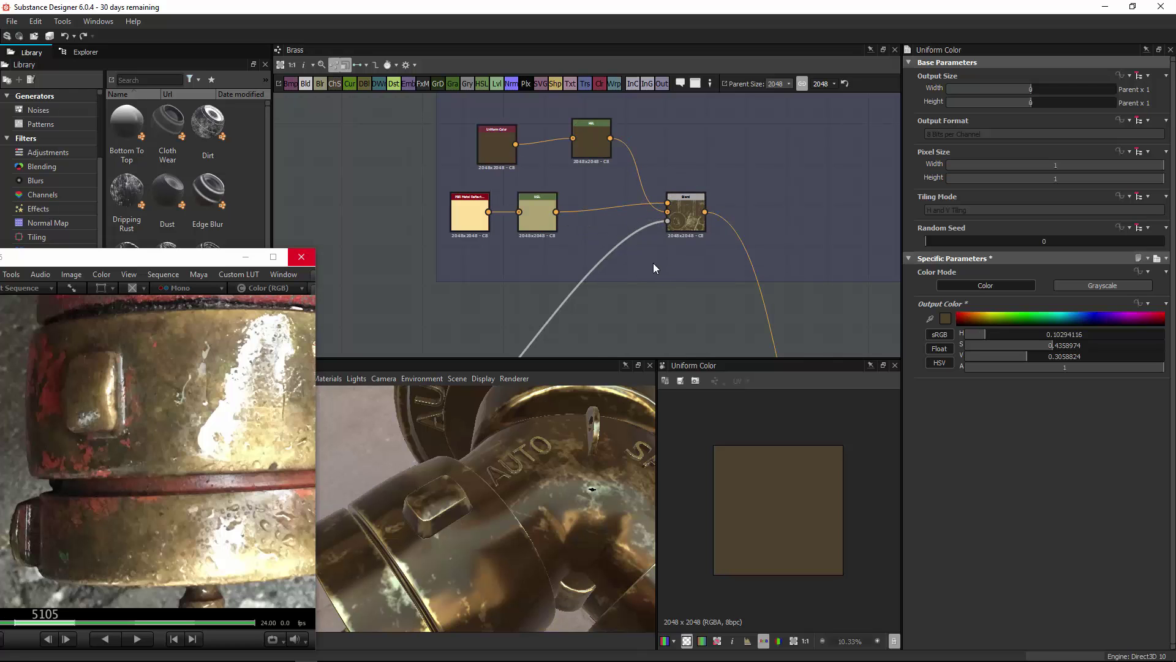
pyautogui.moveTo(446, 505); pyautogui.dragTo(493, 494)
pyautogui.moveTo(514, 441); pyautogui.dragTo(491, 486)
# Step: Move the Blend node slightly lower and the Uniform Color and its HSL node higher in the BASE COLOR frame
pyautogui.moveTo(686, 216); pyautogui.dragTo(699, 228)
pyautogui.moveTo(545, 234); pyautogui.dragTo(590, 310, button='middle')
pyautogui.moveTo(532, 175); pyautogui.dragTo(645, 228)
pyautogui.moveTo(645, 222); pyautogui.dragTo(633, 174)
pyautogui.click(656, 240)
# Step: Add a Dirt mask generator below Metal Edge Wear in the MASK frame
pyautogui.scroll(-4, 490, 314)
pyautogui.moveTo(457, 332); pyautogui.dragTo(679, 197, button='middle')
pyautogui.moveTo(612, 237); pyautogui.dragTo(619, 137, button='middle')
pyautogui.scroll(3, 697, 163)
pyautogui.moveTo(209, 122); pyautogui.dragTo(688, 270)
# Step: Rearrange the BASE COLOR nodes and move the Blend farther right to make room for another node
pyautogui.moveTo(759, 193); pyautogui.dragTo(596, 334, button='middle')
pyautogui.moveTo(705, 133); pyautogui.dragTo(591, 305, button='middle')
pyautogui.click(607, 217)
pyautogui.moveTo(518, 229); pyautogui.dragTo(507, 256)
pyautogui.moveTo(609, 222); pyautogui.dragTo(597, 248)
pyautogui.moveTo(693, 238); pyautogui.dragTo(637, 163, button='middle')
pyautogui.moveTo(648, 251); pyautogui.dragTo(725, 251)
# Step: Add a second Blend with brown HSL as foreground and brass HSL as background, and output it to the edge-wear Blend's foreground
pyautogui.click(693, 177)
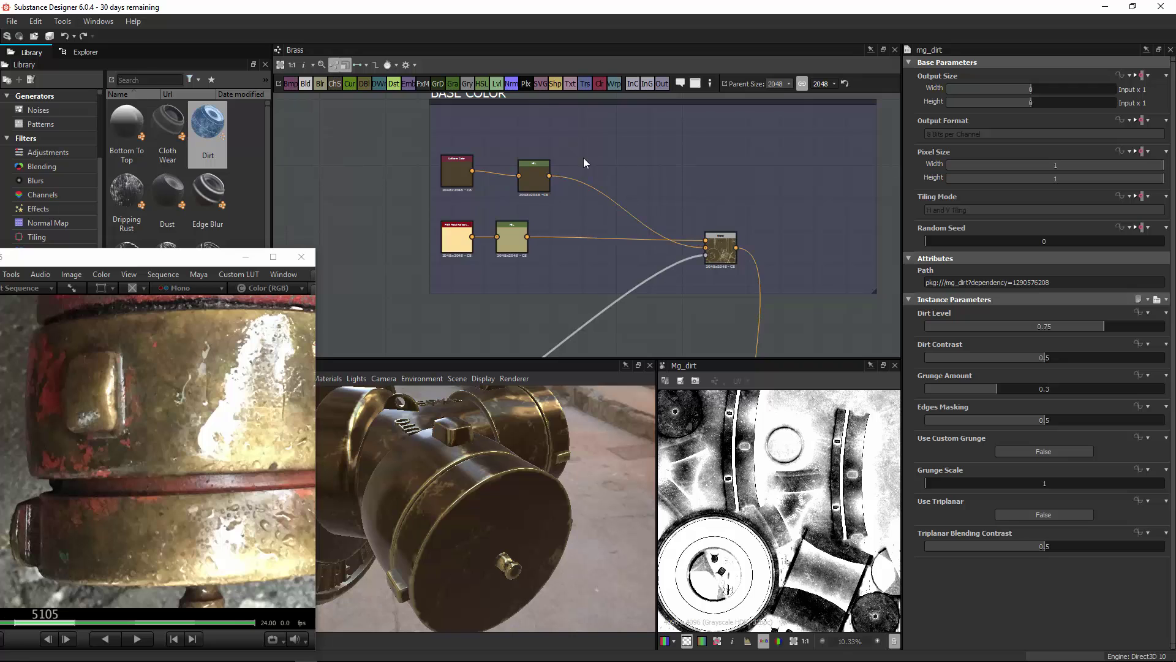
pyautogui.click(305, 84)
pyautogui.moveTo(591, 227); pyautogui.dragTo(632, 172)
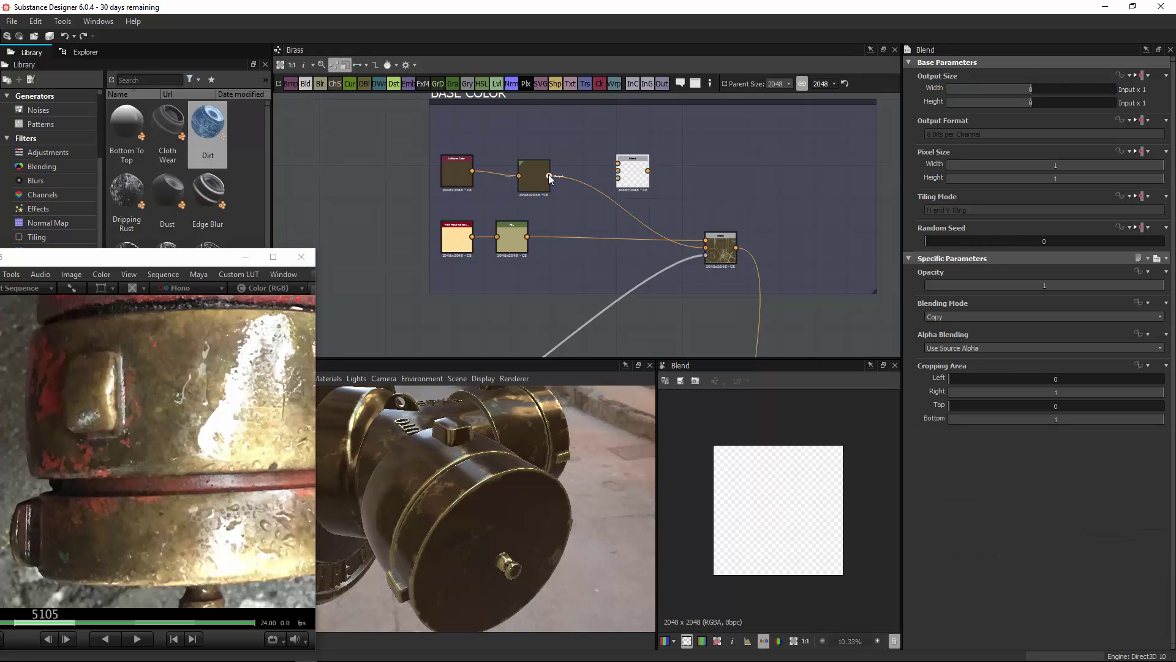
pyautogui.click(598, 166)
pyautogui.moveTo(527, 236); pyautogui.dragTo(619, 164)
pyautogui.moveTo(705, 241); pyautogui.dragTo(706, 241)
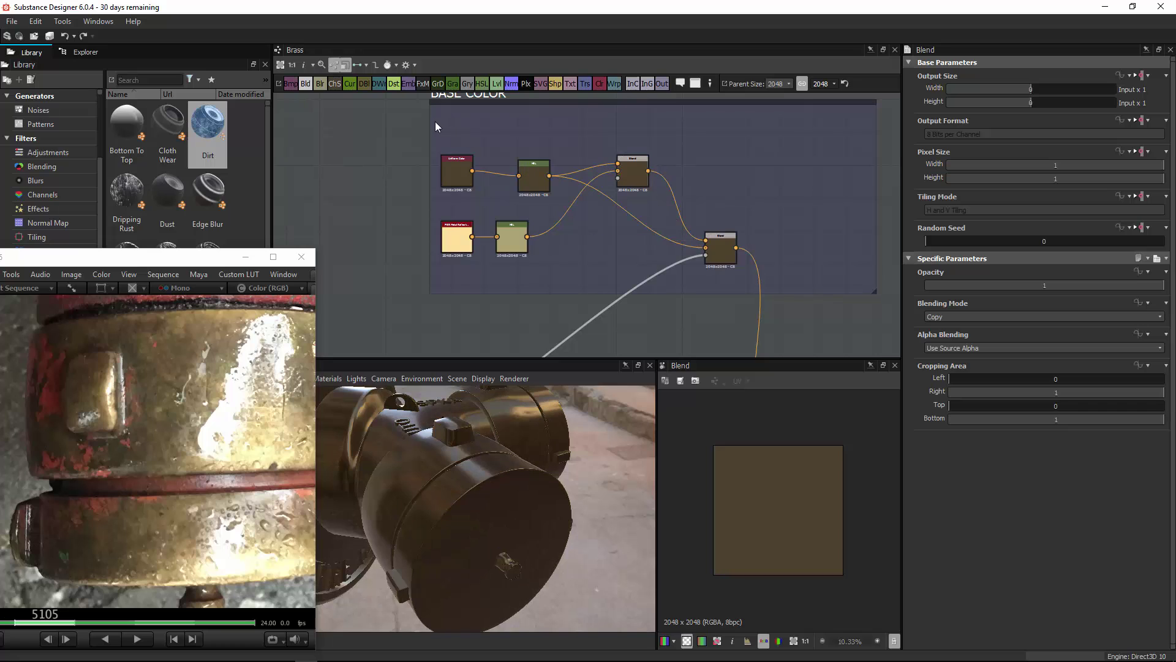
# Step: Raise the brown color nodes and the new Blend, and connect the Dirt mask to that Blend's opacity
pyautogui.moveTo(437, 122); pyautogui.dragTo(534, 136)
pyautogui.click(632, 127)
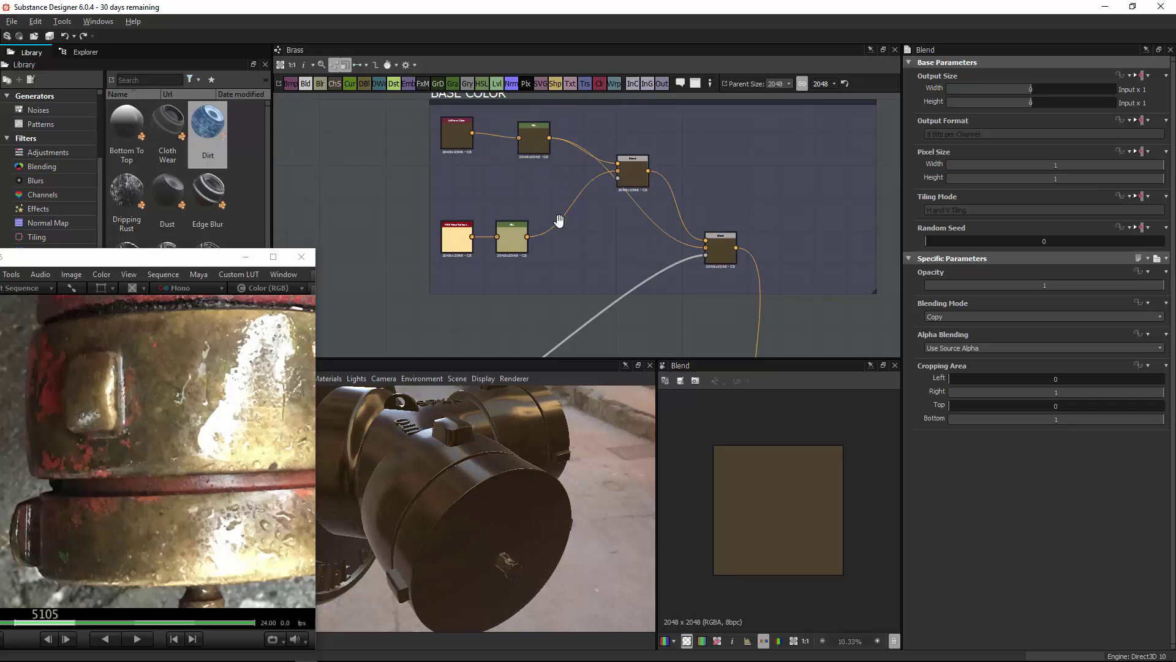
pyautogui.moveTo(596, 195); pyautogui.dragTo(683, 121, button='middle')
pyautogui.scroll(-3, 683, 121)
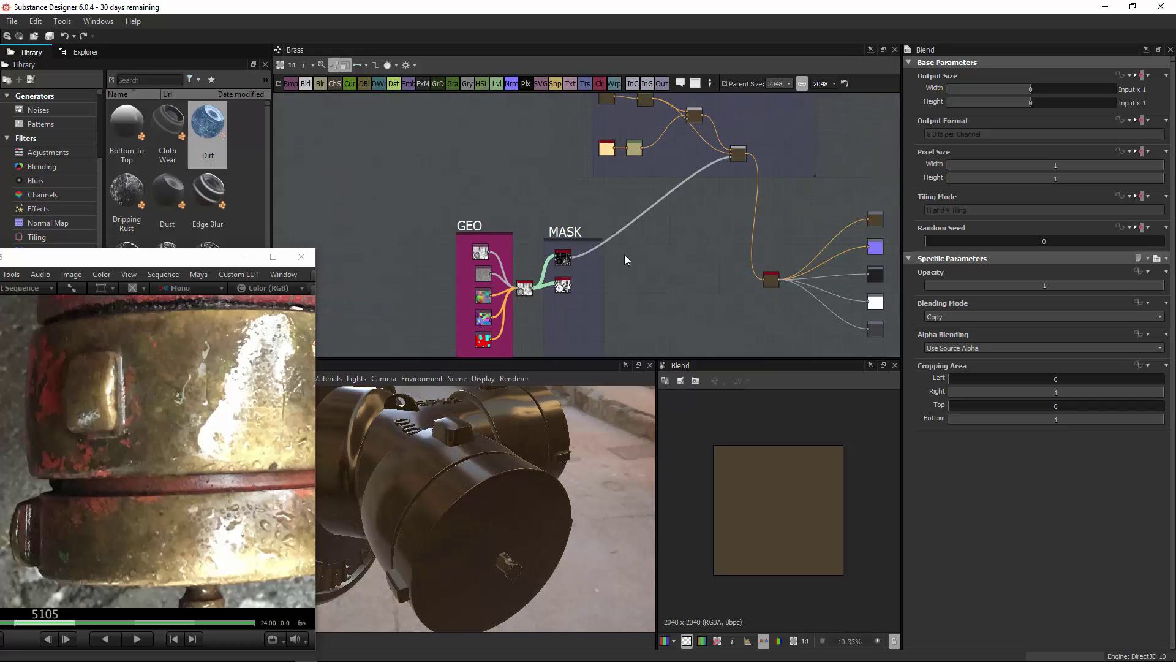
pyautogui.scroll(5, 583, 280)
pyautogui.moveTo(552, 290); pyautogui.dragTo(735, 125)
pyautogui.moveTo(735, 126); pyautogui.dragTo(572, 293, button='middle')
pyautogui.click(558, 224)
pyautogui.moveTo(582, 211); pyautogui.dragTo(579, 165)
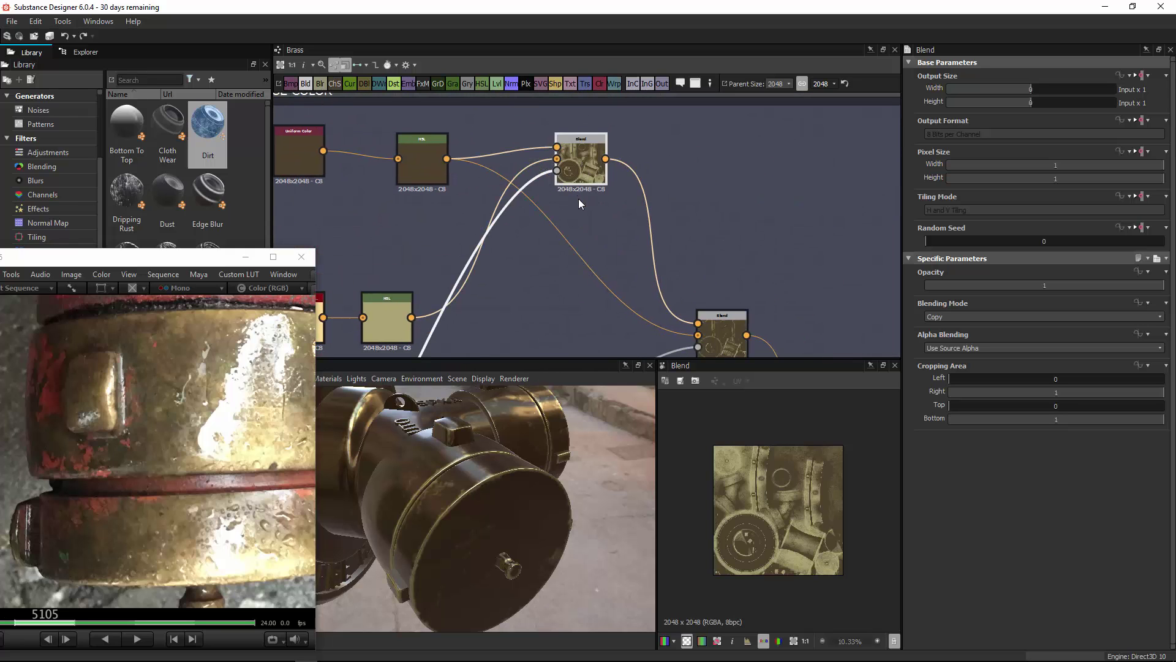
# Step: Connect the dirt Blend's output directly to the Base Material's base color and view it on the model
pyautogui.moveTo(577, 196); pyautogui.dragTo(633, 176, button='middle')
pyautogui.moveTo(692, 337); pyautogui.dragTo(653, 184, button='middle')
pyautogui.scroll(-4, 656, 205)
pyautogui.moveTo(645, 115); pyautogui.dragTo(588, 161, button='middle')
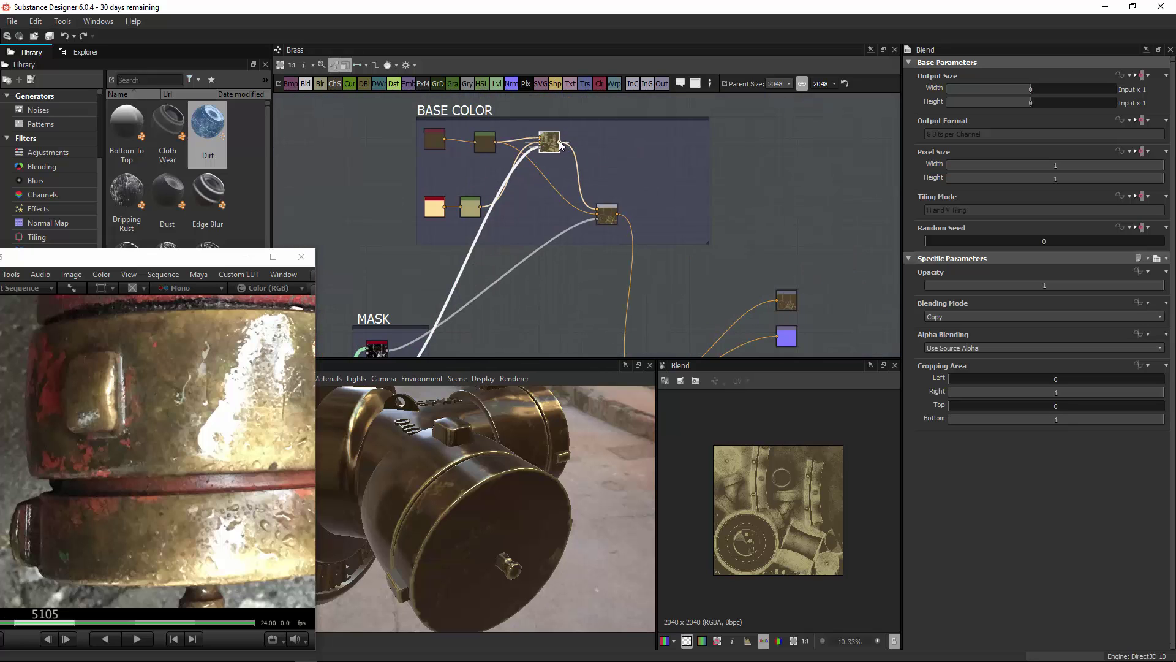
pyautogui.moveTo(648, 356); pyautogui.dragTo(657, 255, button='middle')
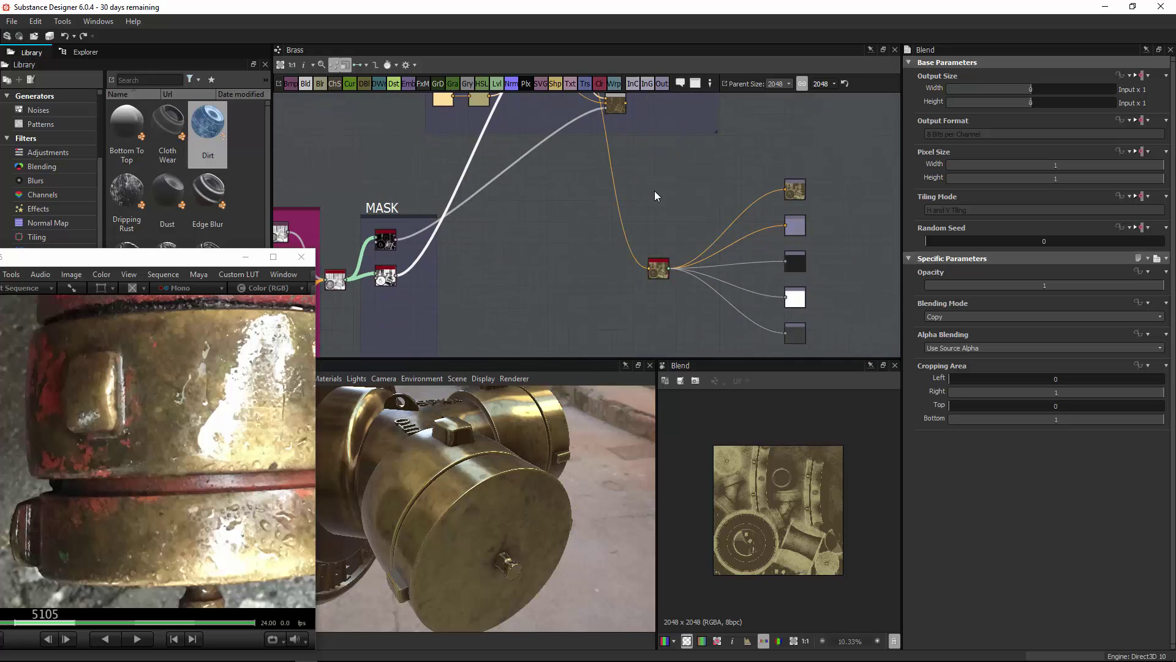
pyautogui.moveTo(440, 489); pyautogui.dragTo(468, 484)
# Step: Set the Dirt mask's Dirt Level to 0.59, Dirt Contrast to 0.62 and Grunge Amount to 0.48, checking it on the model
pyautogui.moveTo(483, 221); pyautogui.dragTo(662, 174, button='middle')
pyautogui.scroll(3, 547, 231)
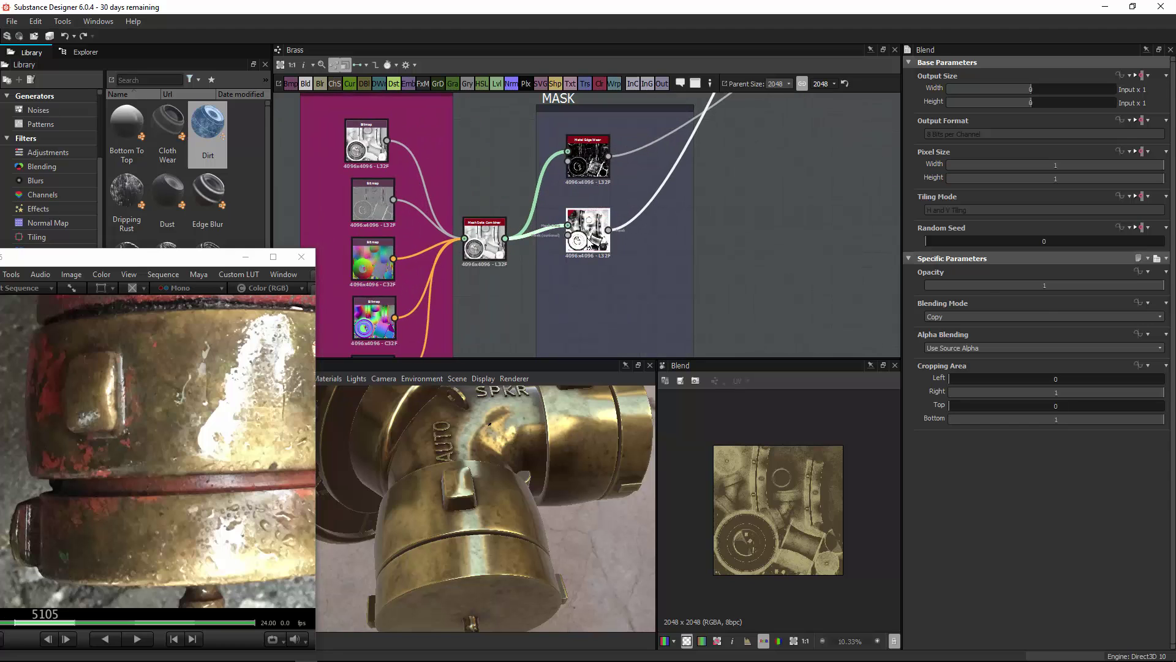
pyautogui.doubleClick(588, 232)
pyautogui.moveTo(484, 496)
pyautogui.mouseDown()
pyautogui.moveTo(472, 510)
pyautogui.moveTo(486, 480)
pyautogui.mouseUp()
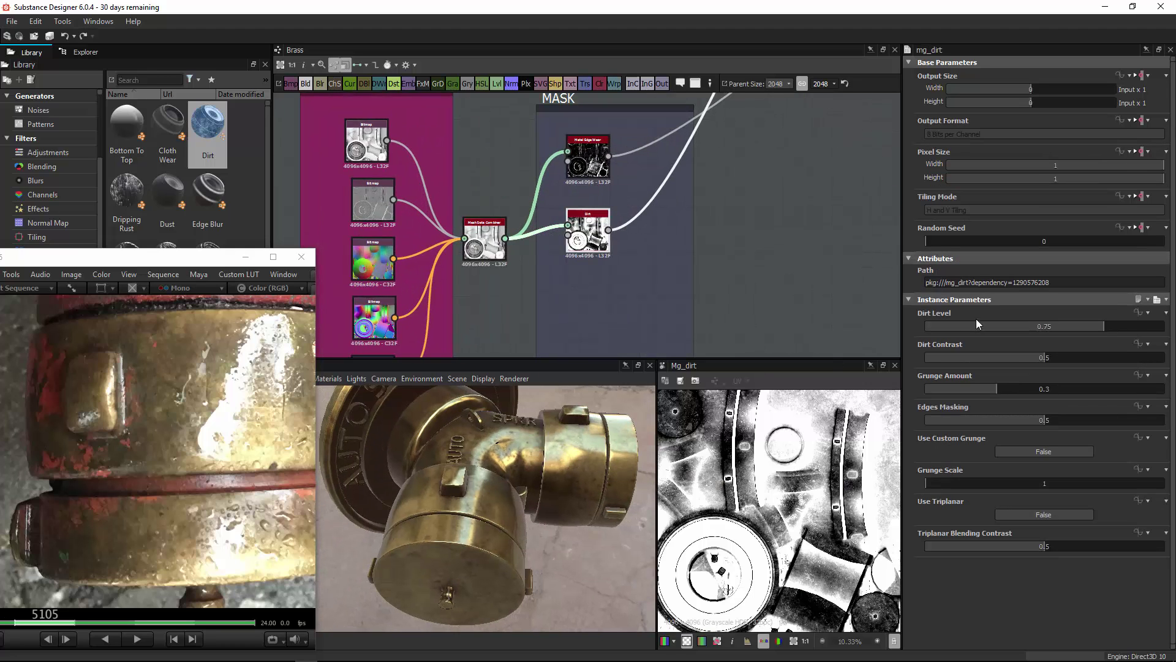
pyautogui.click(1073, 355)
pyautogui.click(1040, 388)
pyautogui.click(1057, 328)
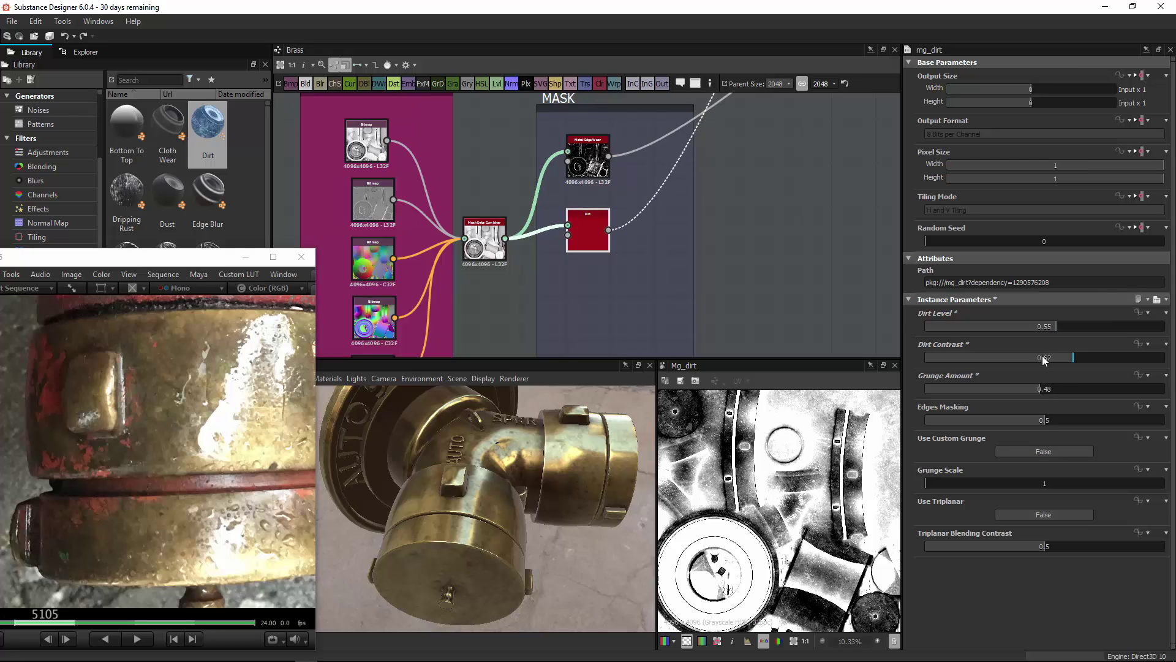
pyautogui.moveTo(571, 457); pyautogui.dragTo(716, 432)
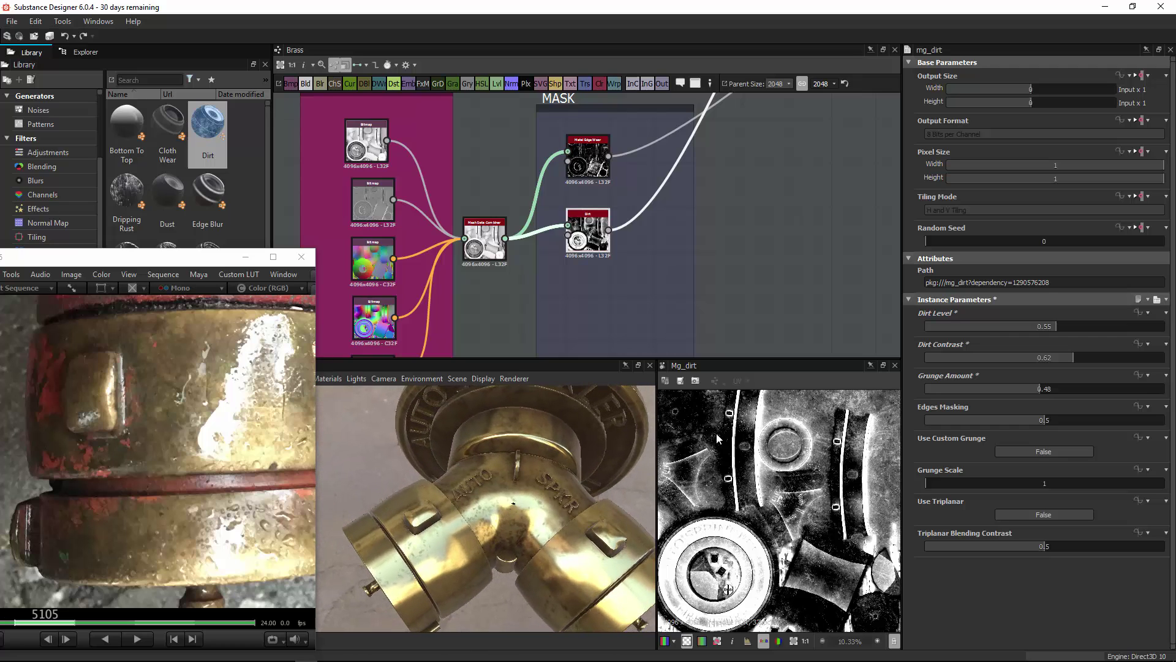
pyautogui.click(1066, 326)
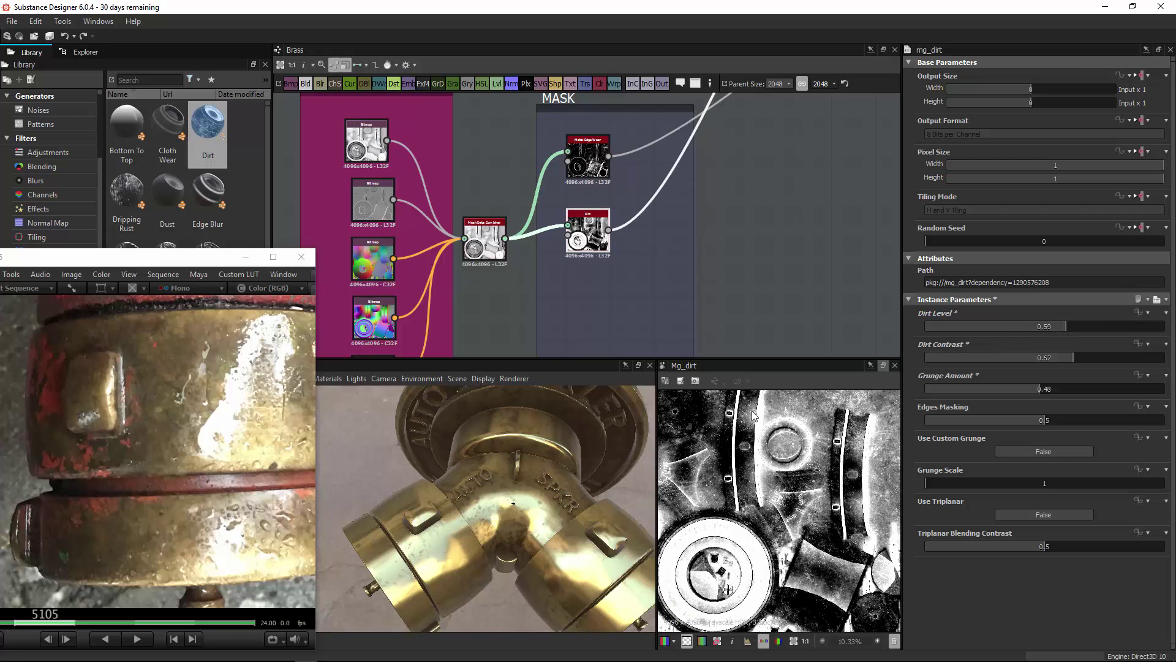
pyautogui.moveTo(542, 461); pyautogui.dragTo(373, 475)
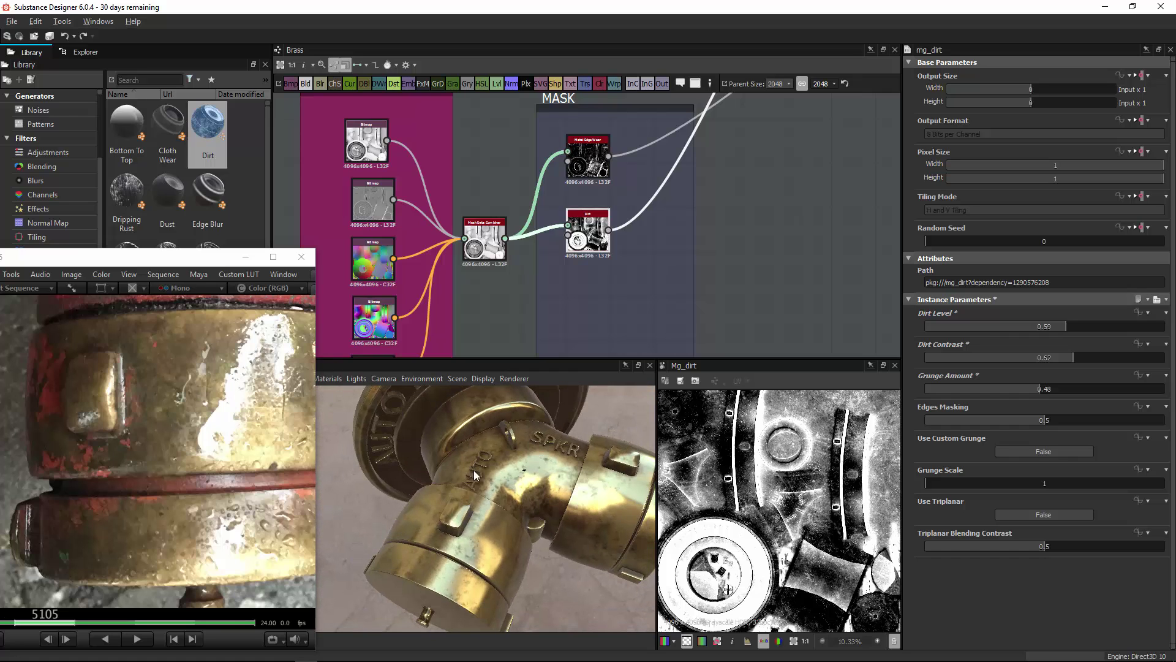
pyautogui.moveTo(471, 472); pyautogui.dragTo(497, 521)
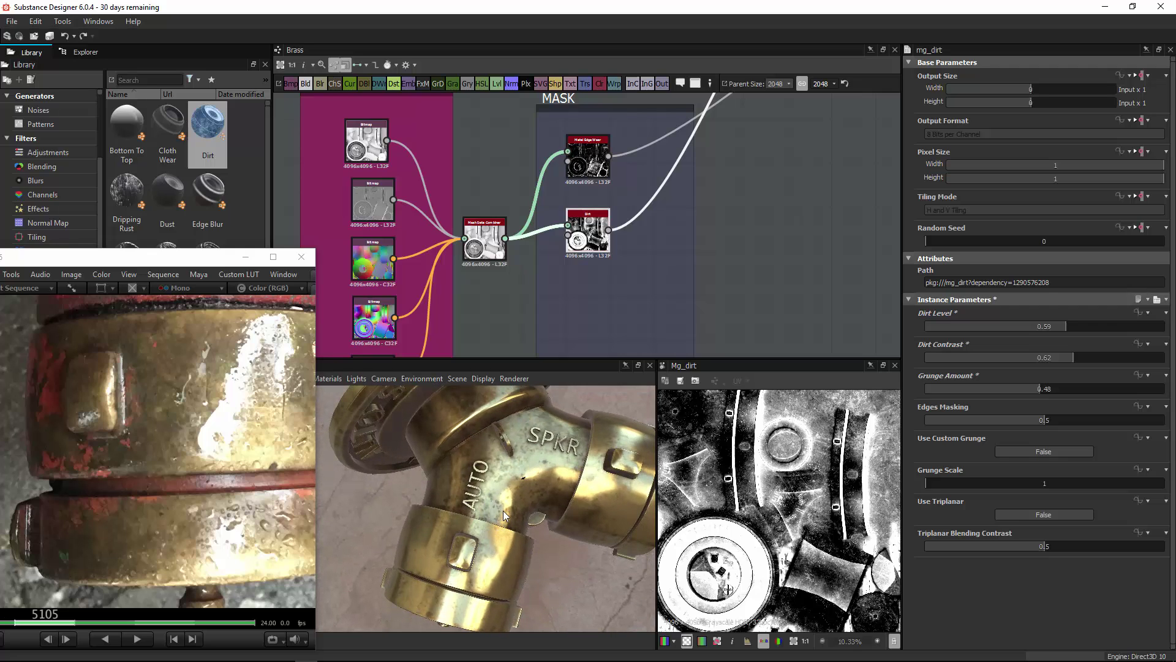
# Step: Space out the two Blend nodes inside the BASE COLOR frame, placing the edge-wear Blend farther right of the dirt Blend
pyautogui.moveTo(605, 317); pyautogui.dragTo(470, 539, button='middle')
pyautogui.moveTo(703, 135); pyautogui.dragTo(575, 275, button='middle')
pyautogui.moveTo(695, 170); pyautogui.dragTo(640, 218, button='middle')
pyautogui.moveTo(613, 161); pyautogui.dragTo(569, 286)
pyautogui.moveTo(689, 186); pyautogui.dragTo(685, 63, button='middle')
pyautogui.moveTo(723, 197)
pyautogui.mouseDown()
pyautogui.moveTo(719, 220)
pyautogui.moveTo(746, 193)
pyautogui.mouseUp()
pyautogui.moveTo(579, 154); pyautogui.dragTo(553, 201)
pyautogui.keyDown('alt'); pyautogui.moveTo(700, 220); pyautogui.dragTo(499, 392, button='right'); pyautogui.keyUp('alt')
pyautogui.moveTo(645, 219); pyautogui.dragTo(658, 161)
pyautogui.scroll(2, 677, 217)
pyautogui.moveTo(746, 203); pyautogui.dragTo(758, 180)
pyautogui.keyDown('alt'); pyautogui.moveTo(675, 199); pyautogui.dragTo(1022, 132, button='right'); pyautogui.keyUp('alt')
pyautogui.moveTo(776, 167); pyautogui.dragTo(736, 237, button='middle')
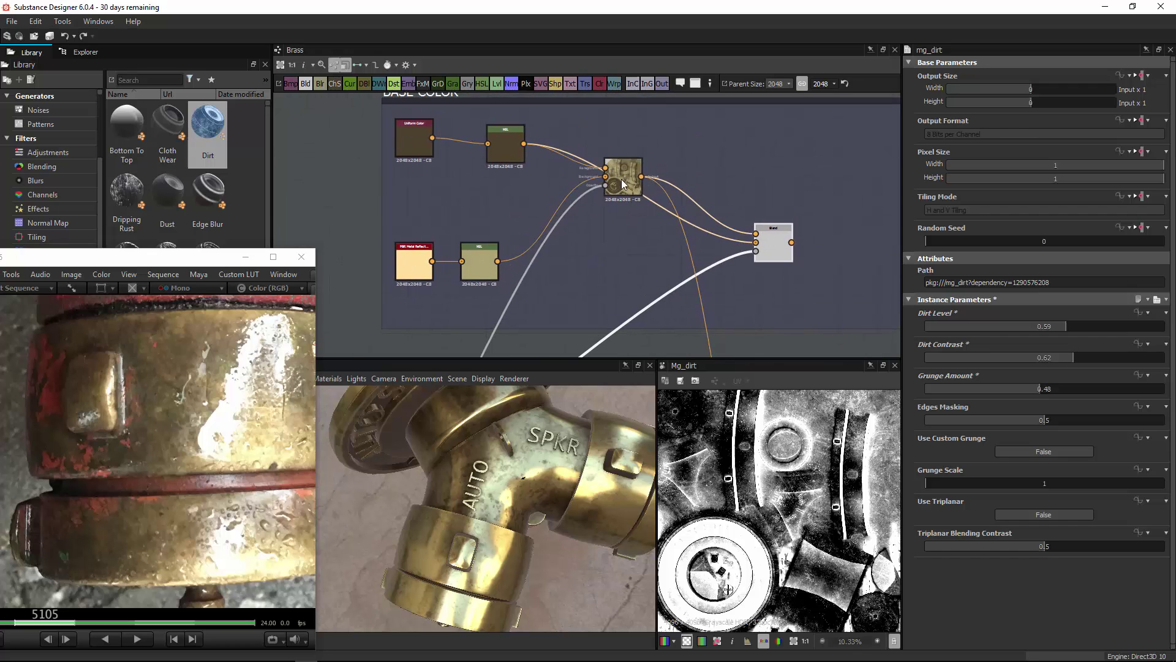
pyautogui.moveTo(634, 194); pyautogui.dragTo(714, 173)
pyautogui.moveTo(773, 245); pyautogui.dragTo(813, 251)
pyautogui.moveTo(767, 235); pyautogui.dragTo(669, 120, button='middle')
pyautogui.keyDown('alt'); pyautogui.moveTo(743, 196); pyautogui.dragTo(678, 177, button='right'); pyautogui.keyUp('alt')
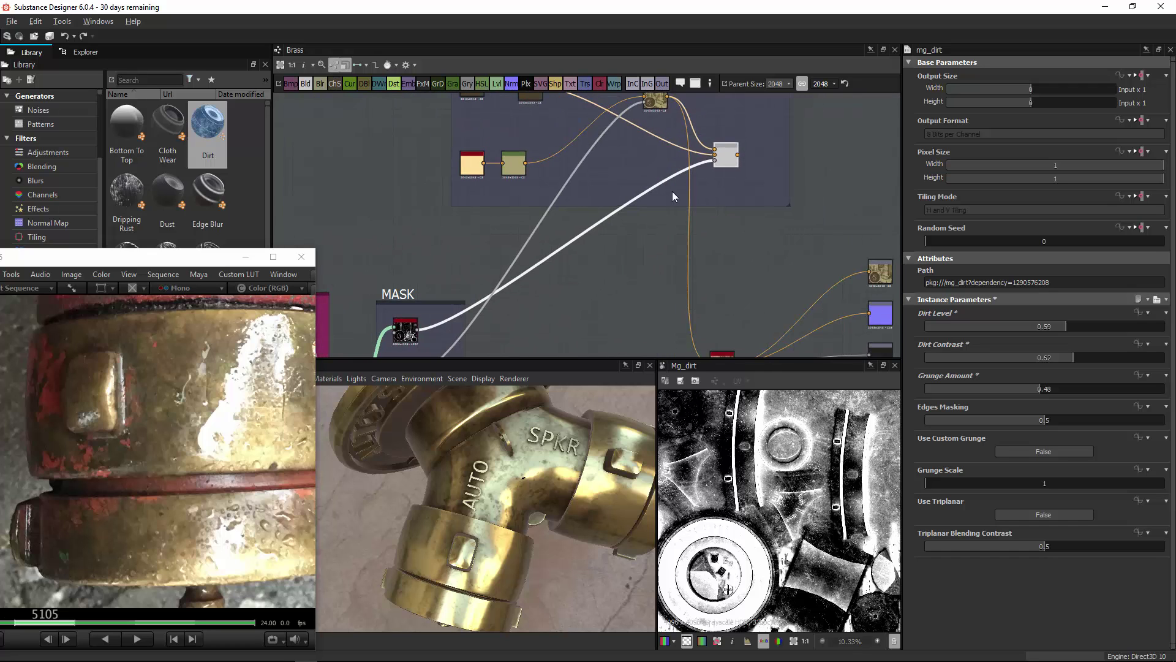
# Step: Rewire the edge-wear Blend with the dirt Blend as background and the brass HSL as foreground
pyautogui.click(630, 273)
pyautogui.moveTo(651, 178); pyautogui.dragTo(647, 258, button='middle')
pyautogui.scroll(2, 692, 235)
pyautogui.moveTo(665, 138); pyautogui.dragTo(742, 223)
pyautogui.moveTo(459, 235); pyautogui.dragTo(741, 215)
pyautogui.moveTo(614, 135); pyautogui.dragTo(563, 146)
# Step: Connect the edge-wear Blend's output to the Base Material's base color input
pyautogui.moveTo(743, 293); pyautogui.dragTo(730, 171, button='middle')
pyautogui.scroll(-5, 728, 184)
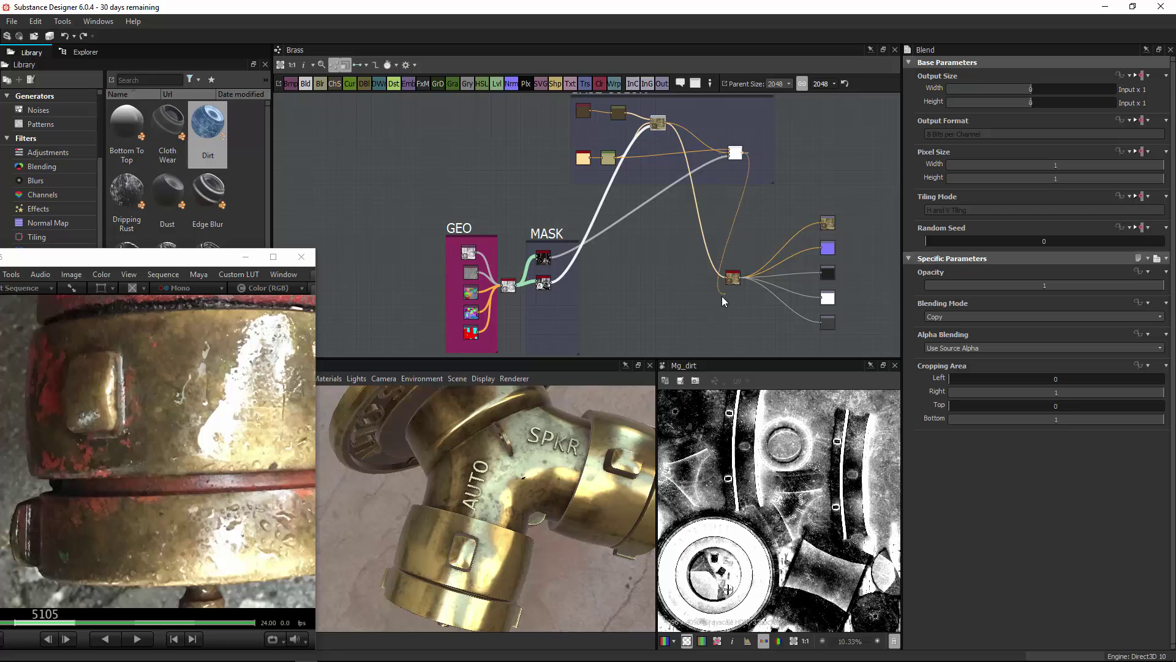
pyautogui.scroll(3, 696, 193)
pyautogui.moveTo(695, 226); pyautogui.dragTo(643, 336, button='middle')
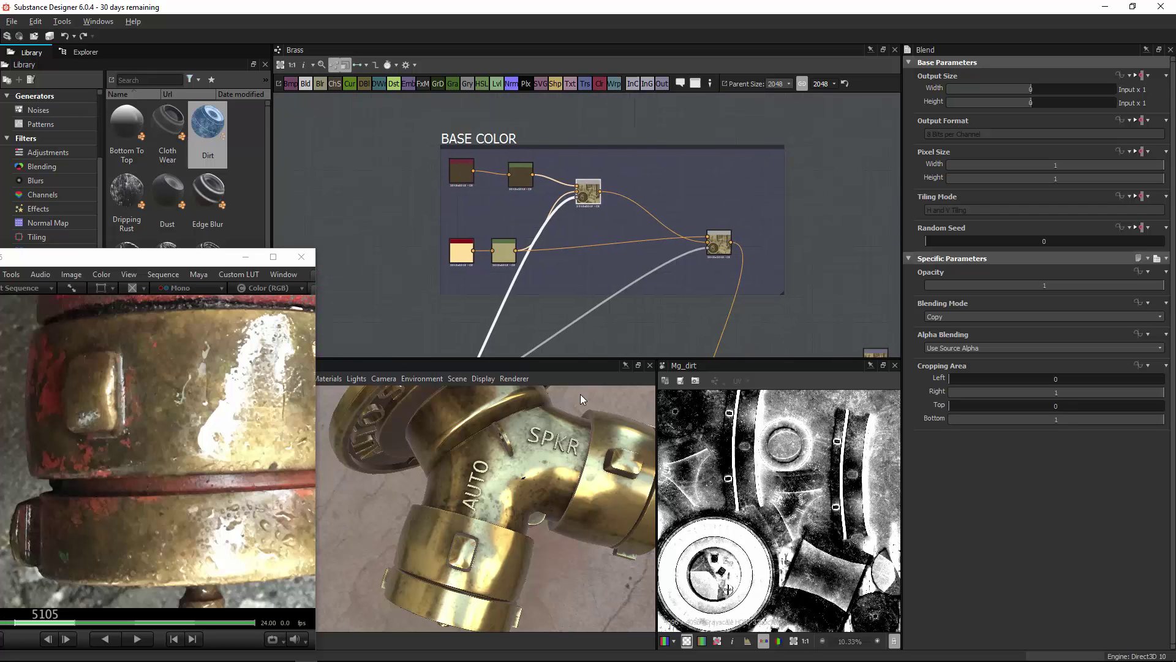
# Step: Check the cap's brass surface up close, preview the edge-wear Blend, and shift the dirt Blend node slightly toward it
pyautogui.moveTo(473, 467); pyautogui.dragTo(471, 428)
pyautogui.moveTo(471, 427); pyautogui.dragTo(624, 351, button='right')
pyautogui.moveTo(570, 422); pyautogui.dragTo(434, 480)
pyautogui.scroll(4, 644, 288)
pyautogui.doubleClick(799, 226)
pyautogui.keyDown('alt'); pyautogui.moveTo(724, 527); pyautogui.dragTo(894, 357, button='right'); pyautogui.keyUp('alt')
pyautogui.moveTo(592, 128); pyautogui.dragTo(618, 170, button='middle')
pyautogui.moveTo(572, 149); pyautogui.dragTo(589, 184)
pyautogui.moveTo(587, 224); pyautogui.dragTo(622, 213, button='middle')
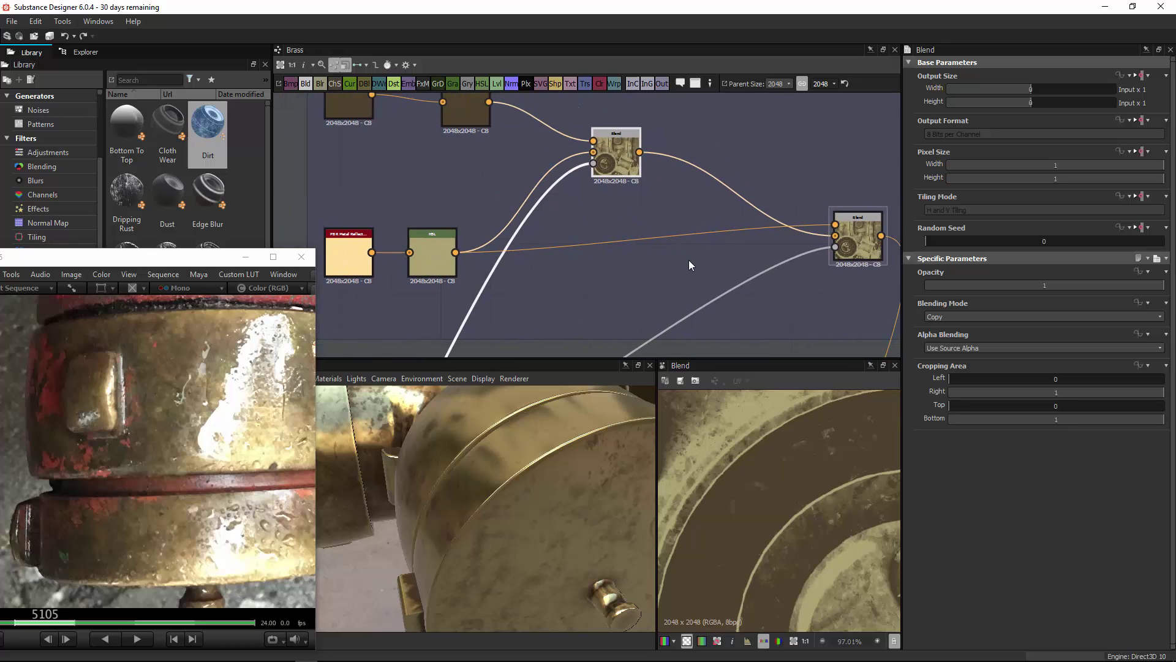
# Step: Add a Levels node fed by the brass HSL and connect its output to the edge-wear Blend's foreground
pyautogui.click(621, 274)
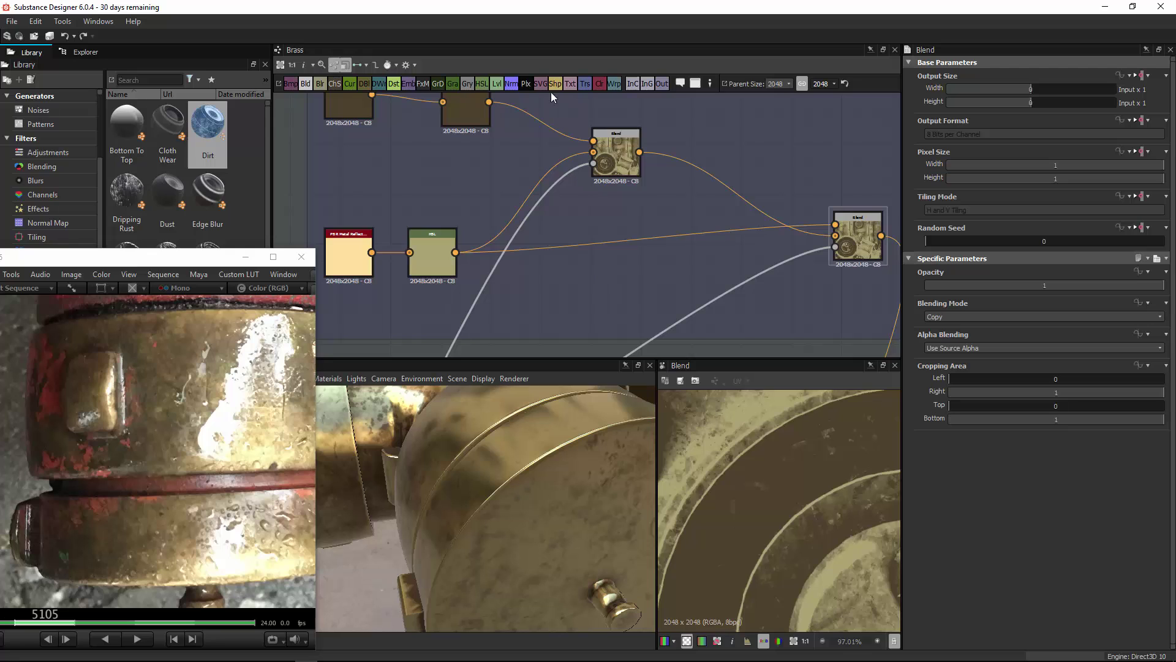
pyautogui.click(496, 85)
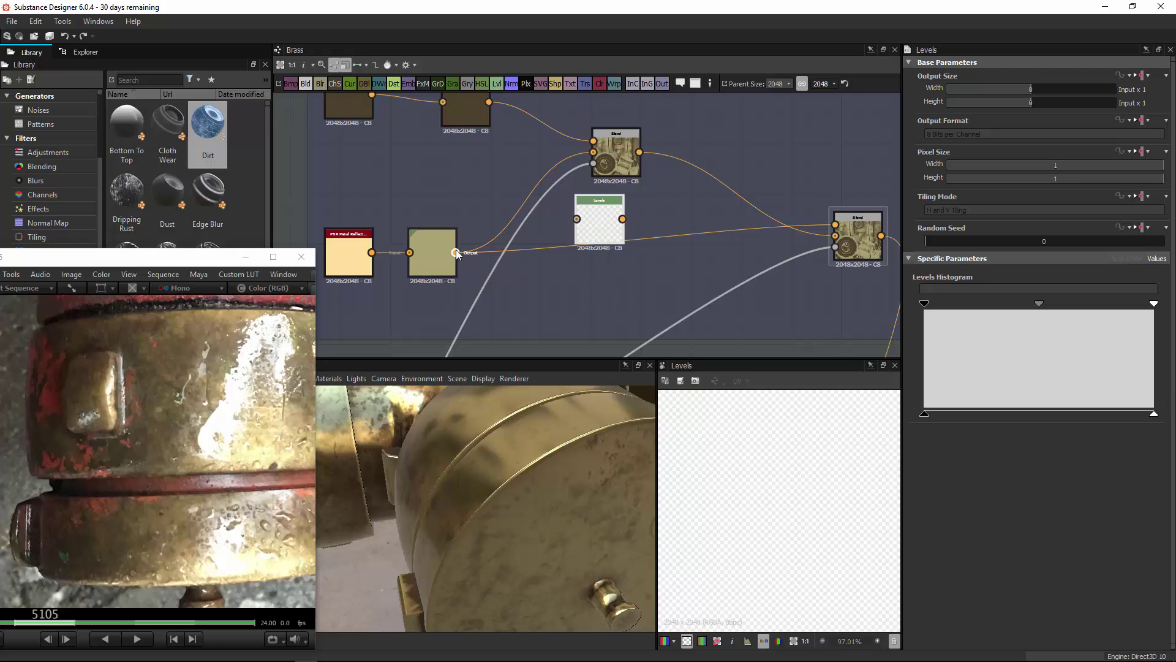
pyautogui.moveTo(456, 252); pyautogui.dragTo(575, 219)
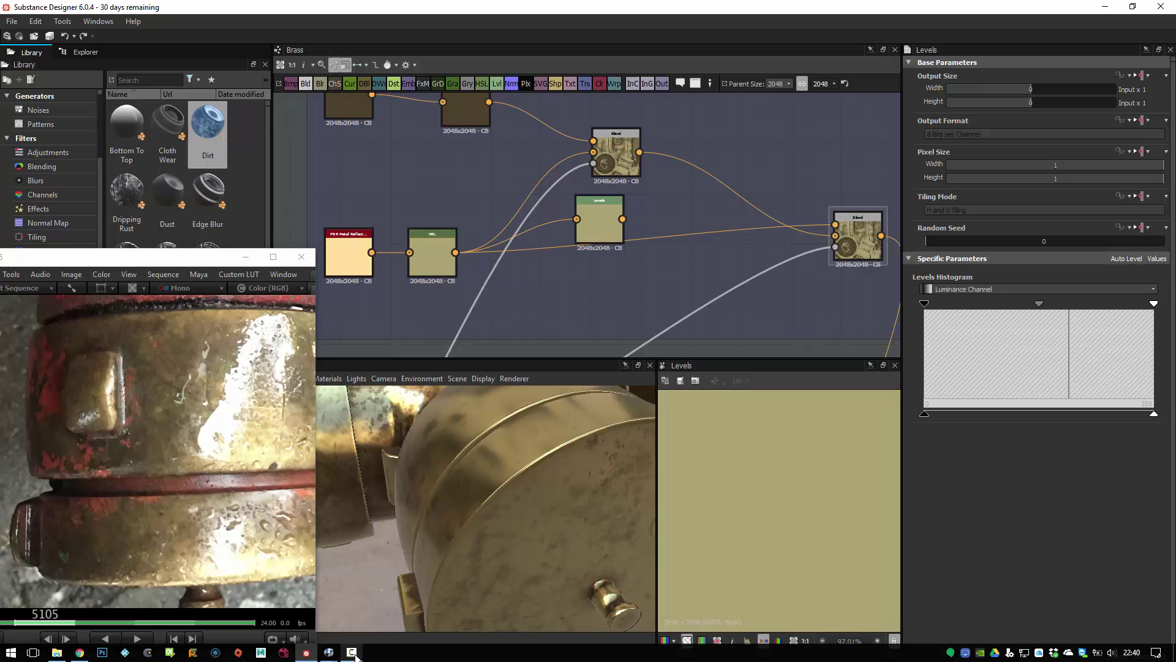
pyautogui.click(353, 653)
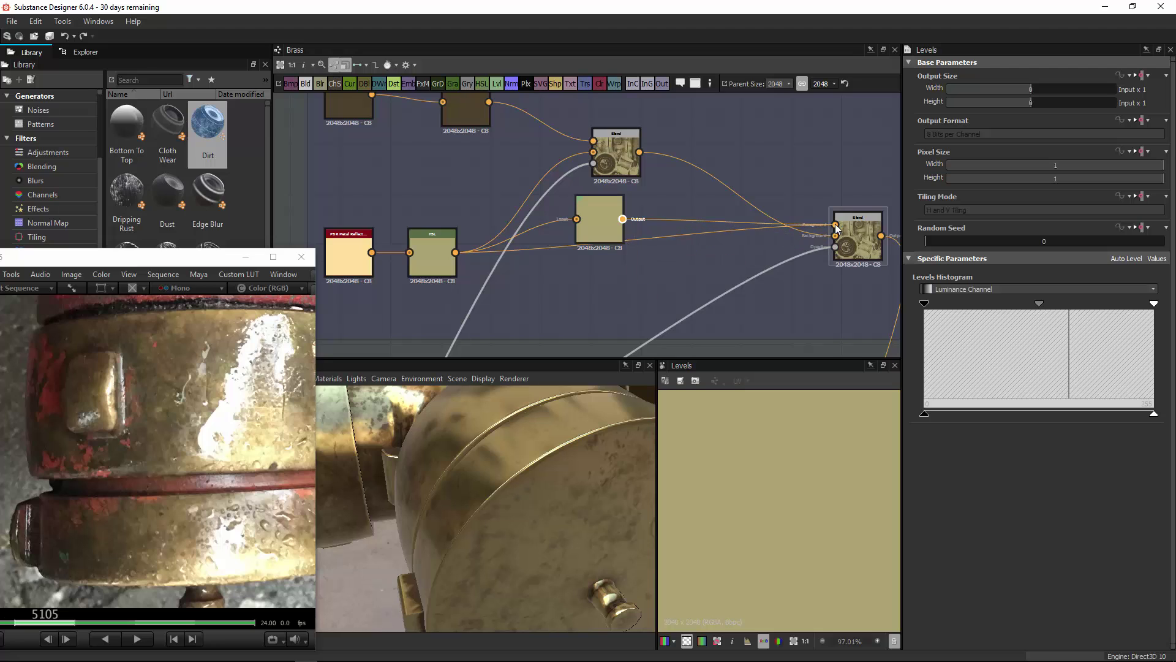
pyautogui.moveTo(836, 228); pyautogui.dragTo(836, 225)
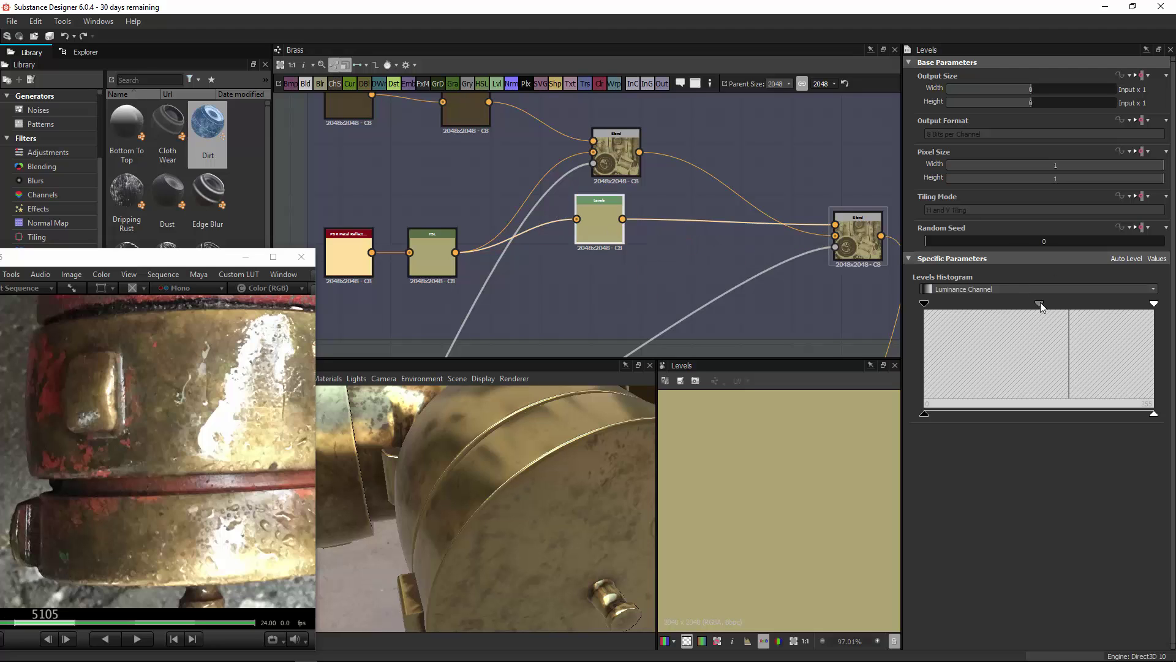
# Step: Lighten the edge-wear brass color by shifting the Levels midtone slightly toward the shadows, checking it on the model
pyautogui.moveTo(1035, 304); pyautogui.dragTo(1105, 311)
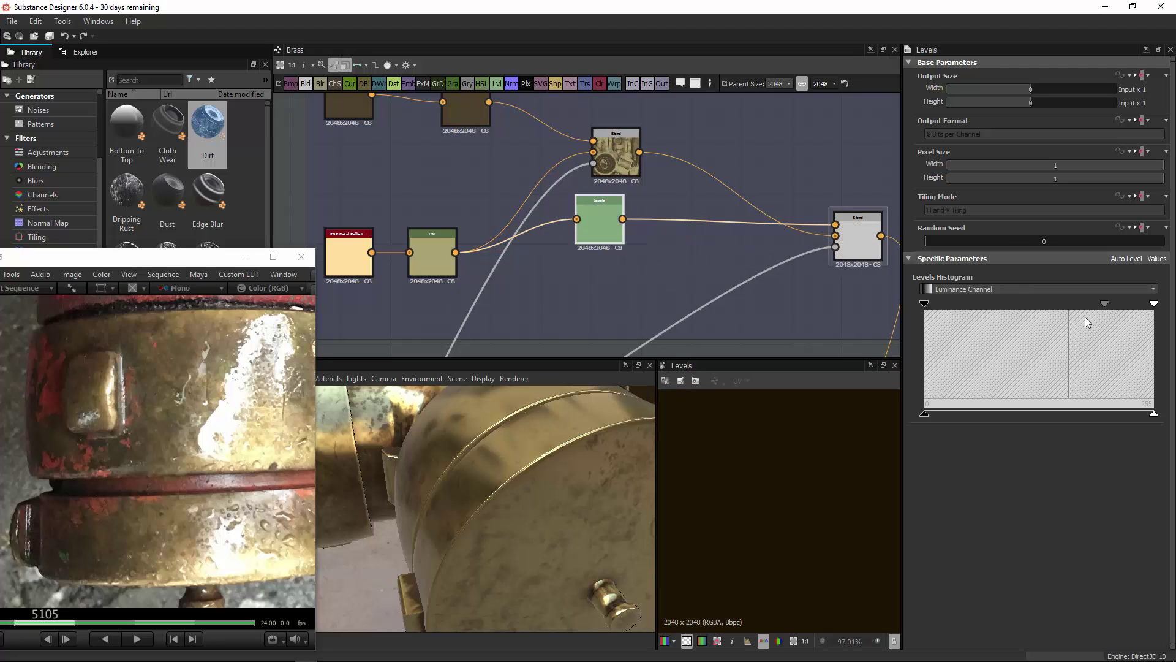
pyautogui.moveTo(613, 472)
pyautogui.mouseDown()
pyautogui.moveTo(464, 527)
pyautogui.moveTo(534, 549)
pyautogui.moveTo(449, 572)
pyautogui.moveTo(530, 474)
pyautogui.moveTo(612, 459)
pyautogui.mouseUp()
pyautogui.moveTo(1104, 303); pyautogui.dragTo(1002, 306)
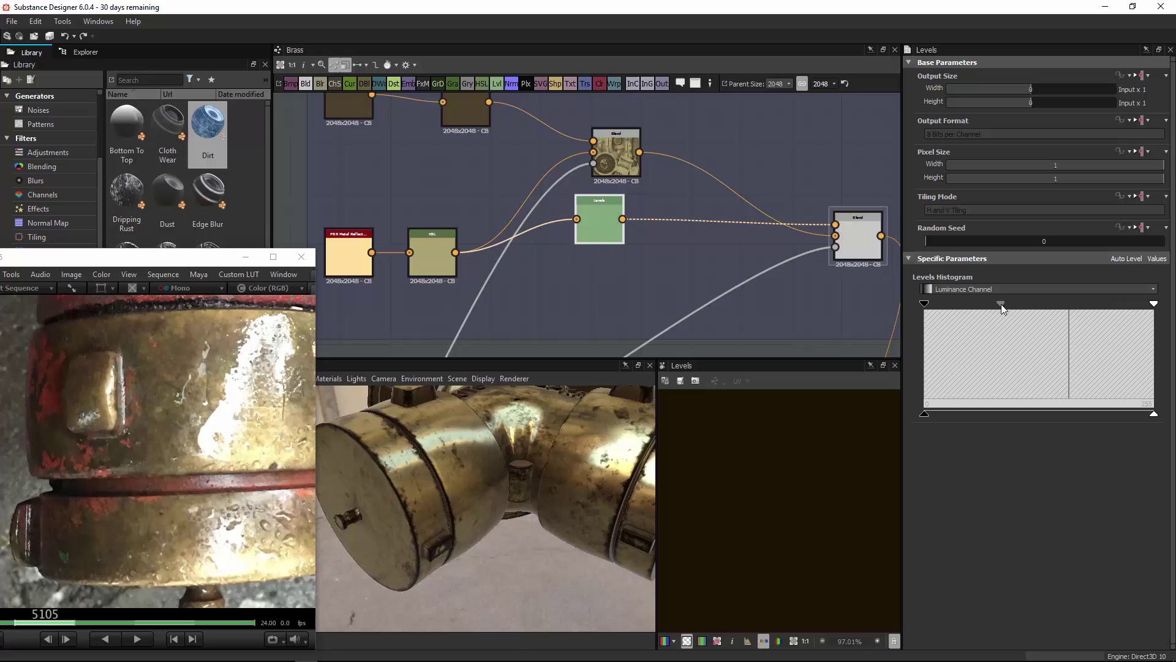
pyautogui.moveTo(572, 486); pyautogui.dragTo(706, 396)
pyautogui.moveTo(1002, 304); pyautogui.dragTo(1031, 305)
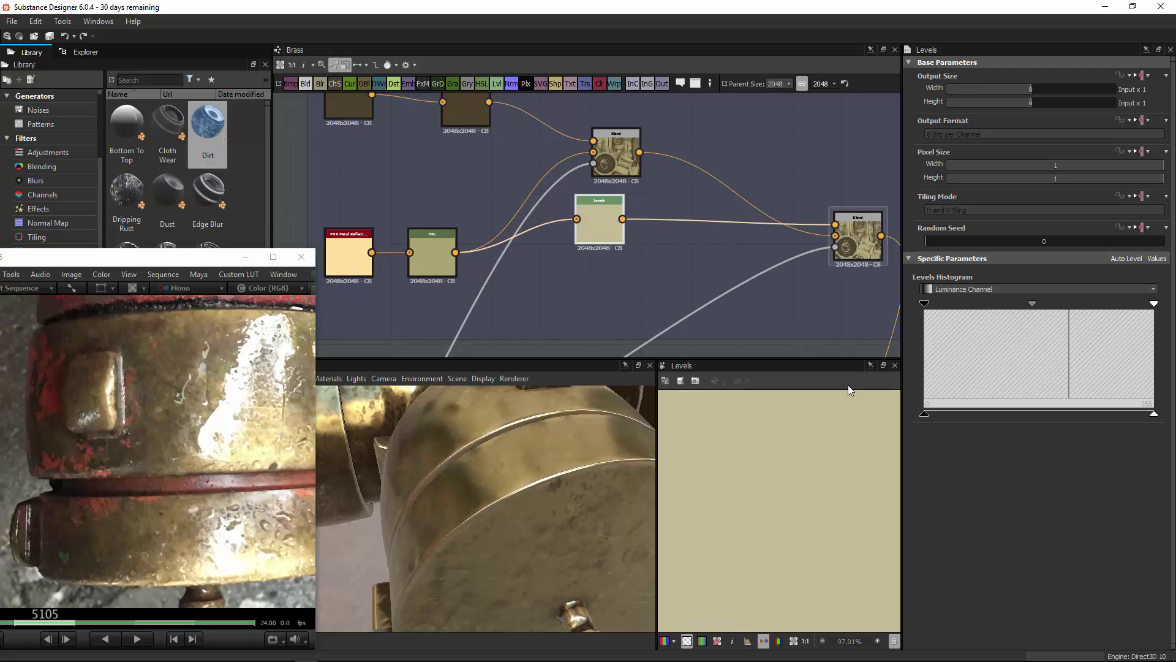
pyautogui.moveTo(637, 468); pyautogui.dragTo(567, 518)
# Step: Set the Metal Edge Wear mask's Wear Level to 0.81 and Wear Contrast to 0.65, checking the edges on the model
pyautogui.keyDown('alt'); pyautogui.moveTo(604, 285); pyautogui.dragTo(504, 314, button='right'); pyautogui.keyUp('alt')
pyautogui.keyDown('alt'); pyautogui.moveTo(504, 314); pyautogui.dragTo(603, 225, button='middle'); pyautogui.keyUp('alt')
pyautogui.keyDown('alt'); pyautogui.moveTo(603, 226); pyautogui.dragTo(533, 278, button='right'); pyautogui.keyUp('alt')
pyautogui.keyDown('alt'); pyautogui.moveTo(533, 278); pyautogui.dragTo(607, 177, button='middle'); pyautogui.keyUp('alt')
pyautogui.keyDown('alt'); pyautogui.moveTo(607, 176); pyautogui.dragTo(744, 160, button='right'); pyautogui.keyUp('alt')
pyautogui.click(593, 242)
pyautogui.doubleClick(593, 241)
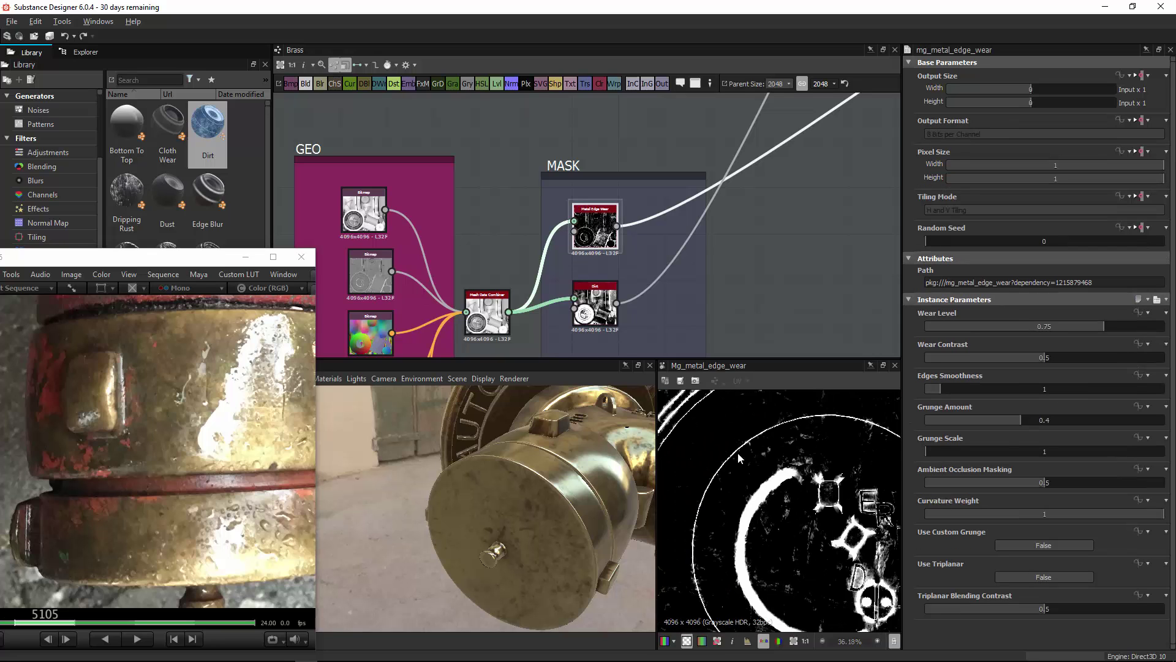
pyautogui.click(1118, 326)
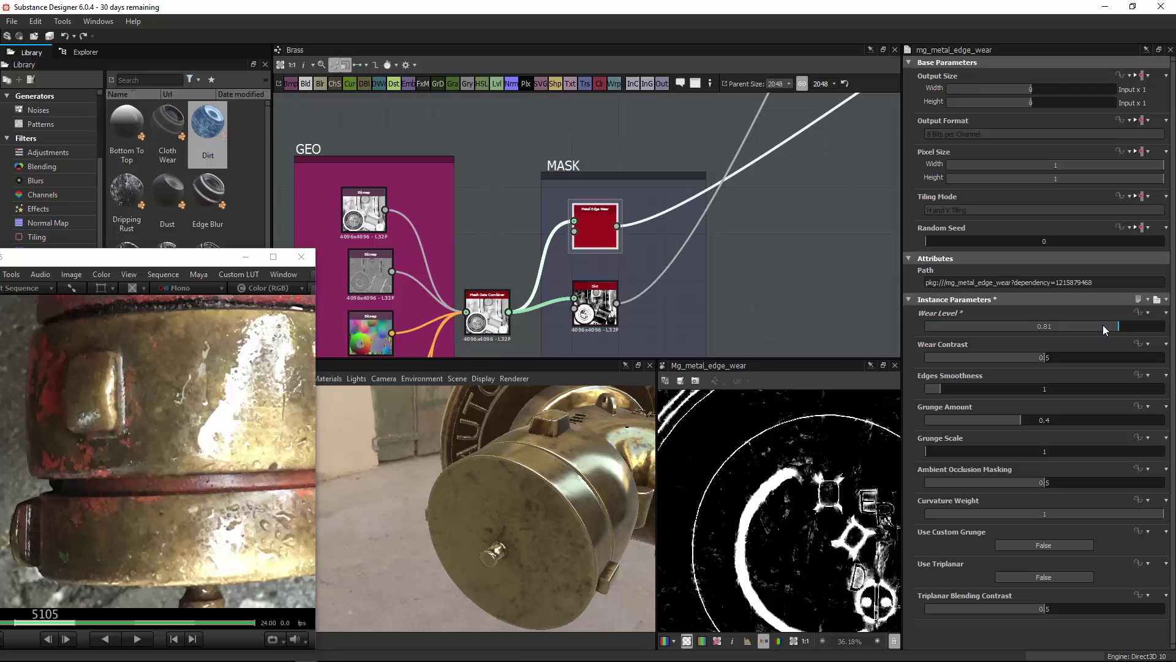
pyautogui.moveTo(602, 484); pyautogui.dragTo(495, 511)
pyautogui.click(1081, 357)
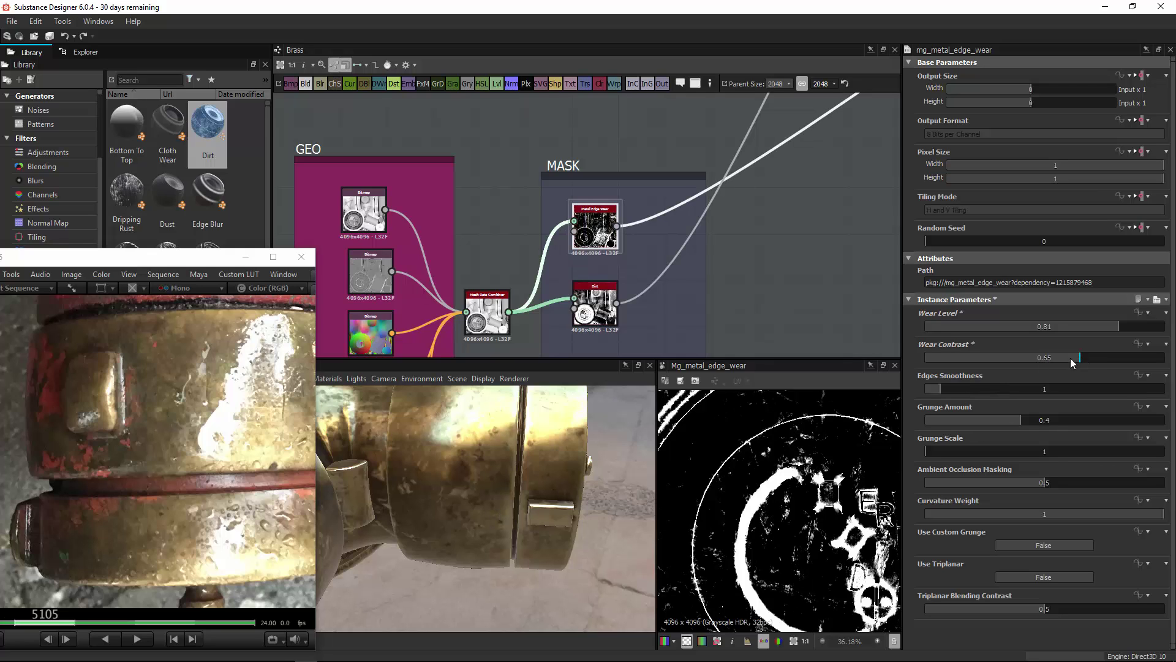
pyautogui.moveTo(496, 514); pyautogui.dragTo(631, 528)
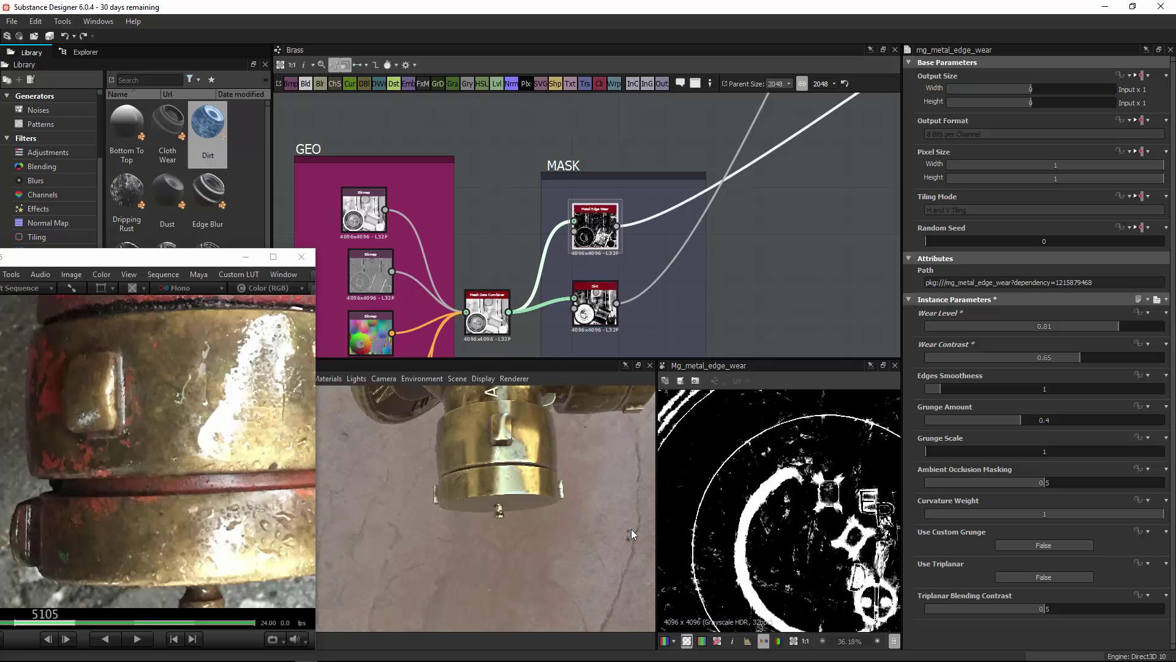
# Step: Compare the brass caps in the hydrant reference images with the model's edge wear and surface color
pyautogui.click(243, 622)
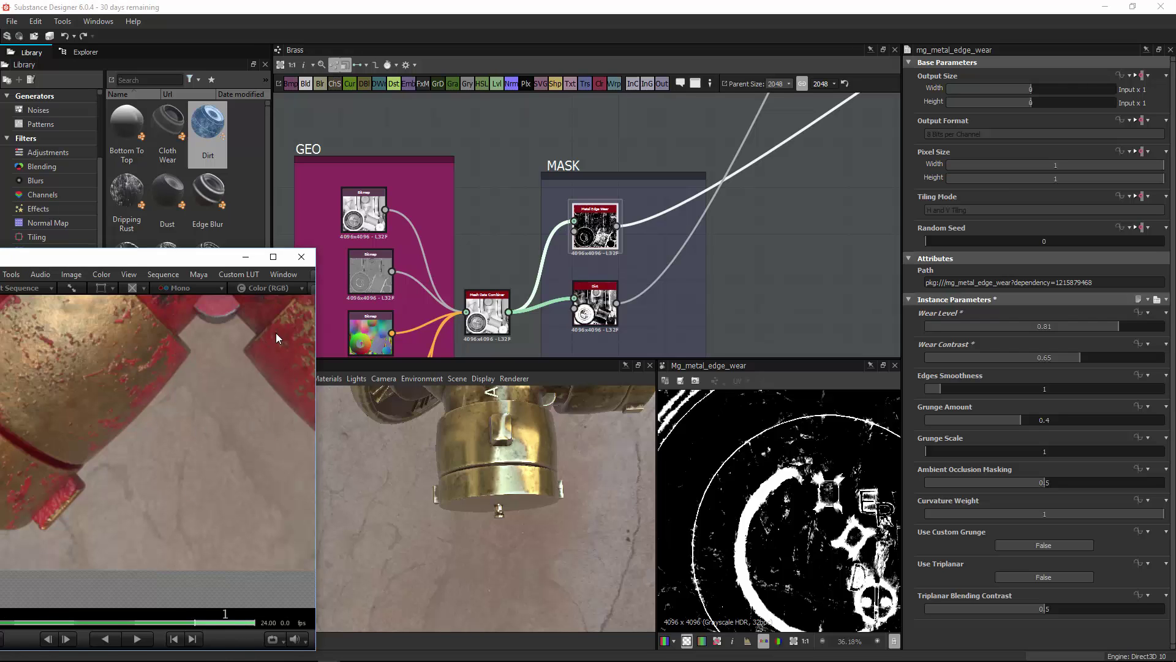
pyautogui.moveTo(241, 426); pyautogui.dragTo(167, 439)
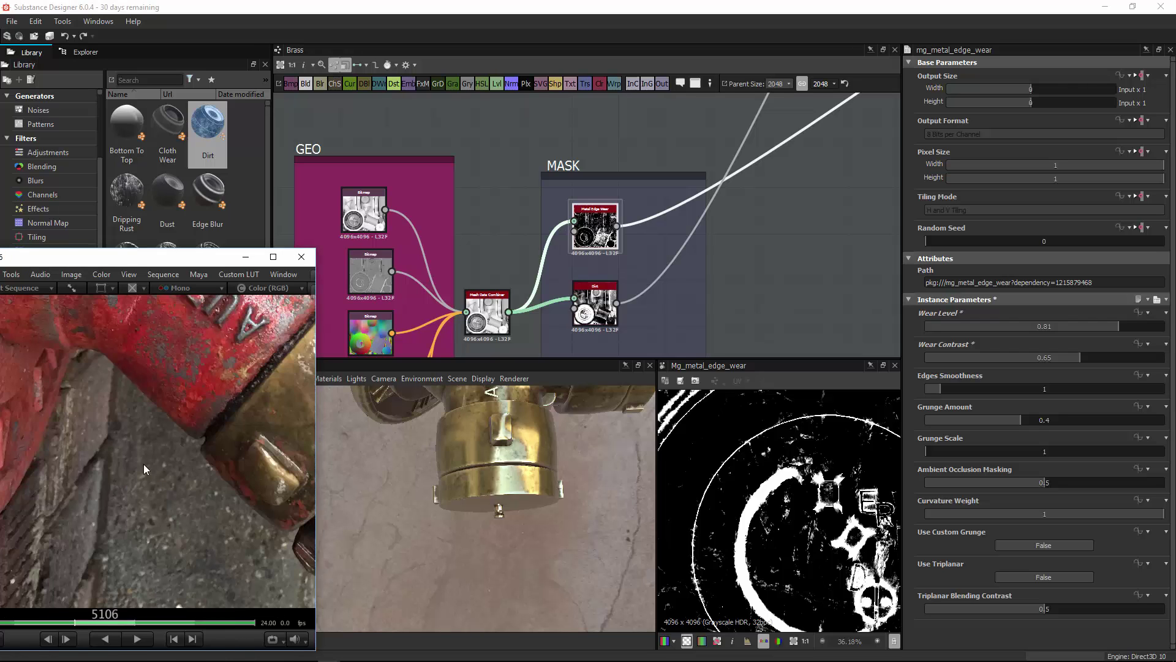
pyautogui.moveTo(290, 385); pyautogui.dragTo(201, 489, button='middle')
pyautogui.click(227, 622)
pyautogui.moveTo(294, 325); pyautogui.dragTo(196, 393, button='middle')
pyautogui.moveTo(79, 422); pyautogui.dragTo(306, 392, button='middle')
pyautogui.moveTo(55, 441); pyautogui.dragTo(274, 440, button='middle')
pyautogui.moveTo(275, 440); pyautogui.dragTo(497, 465)
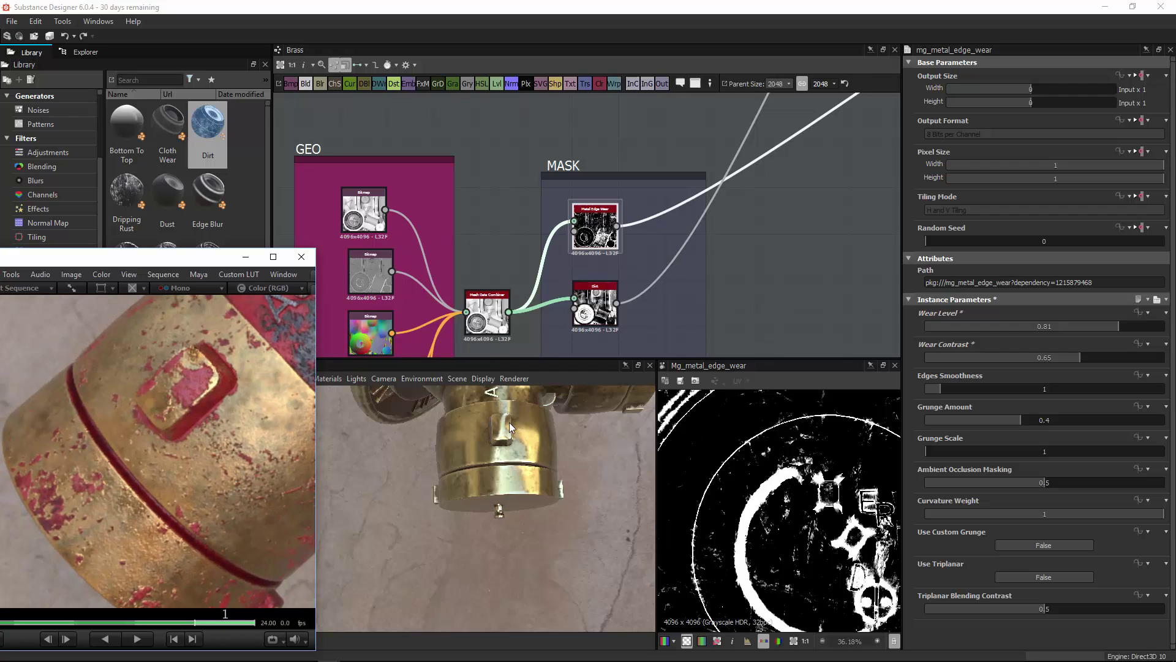
pyautogui.moveTo(237, 487); pyautogui.dragTo(212, 466)
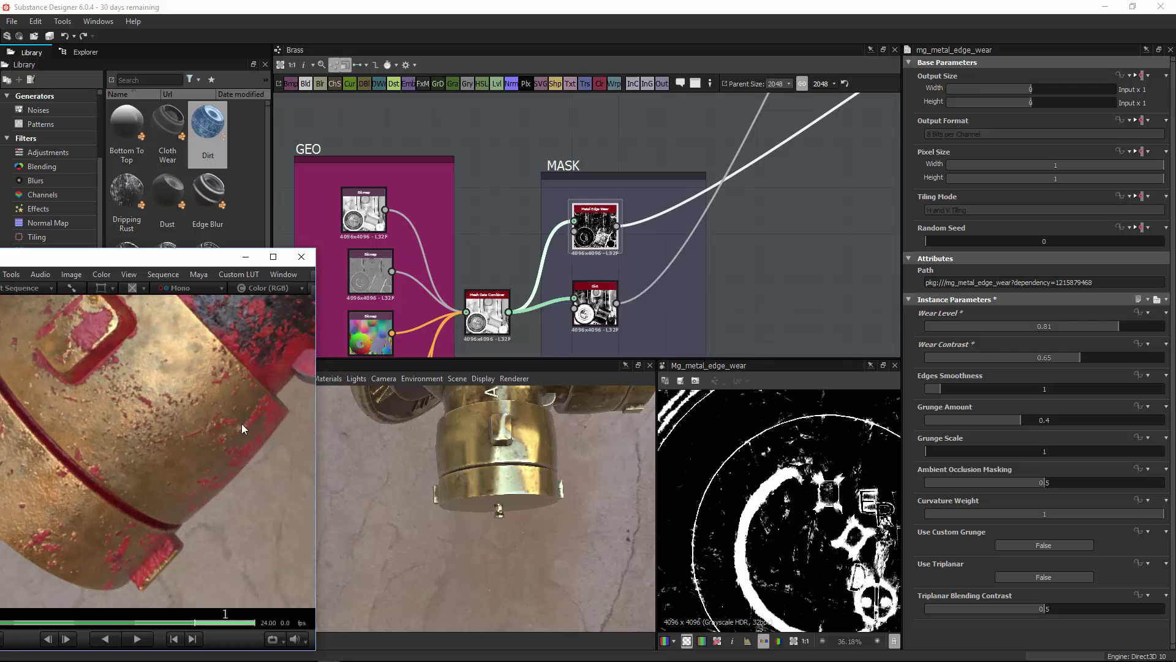
pyautogui.moveTo(484, 473); pyautogui.dragTo(519, 408)
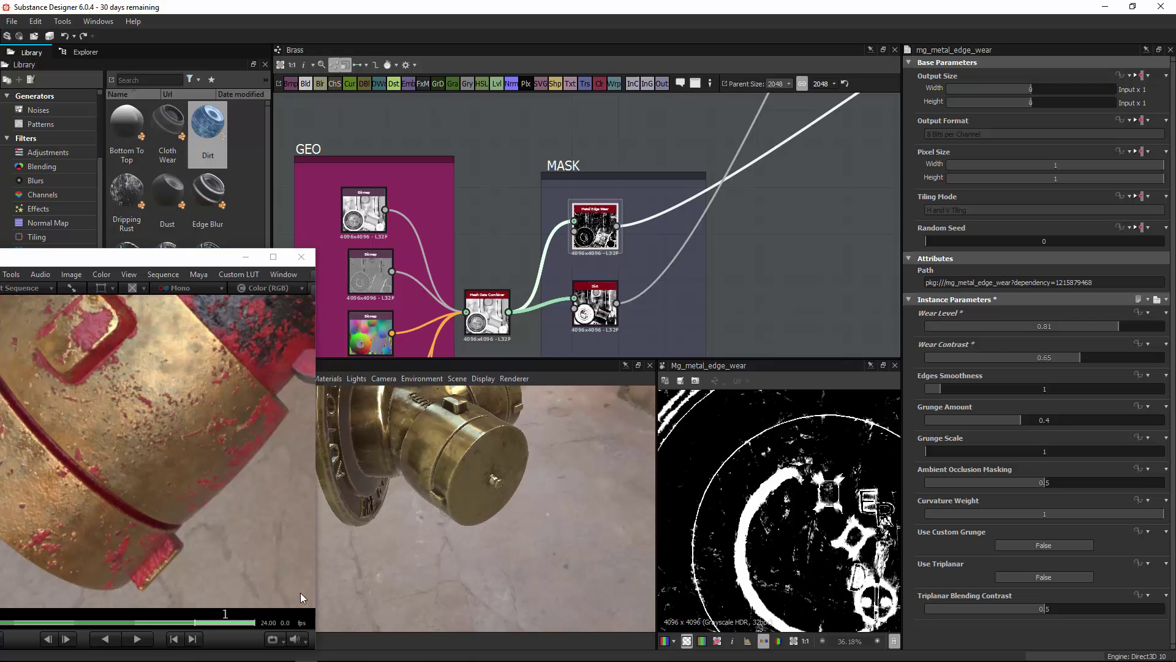
pyautogui.moveTo(201, 623); pyautogui.dragTo(163, 623)
pyautogui.moveTo(223, 559); pyautogui.dragTo(46, 481)
pyautogui.moveTo(426, 456); pyautogui.dragTo(431, 481)
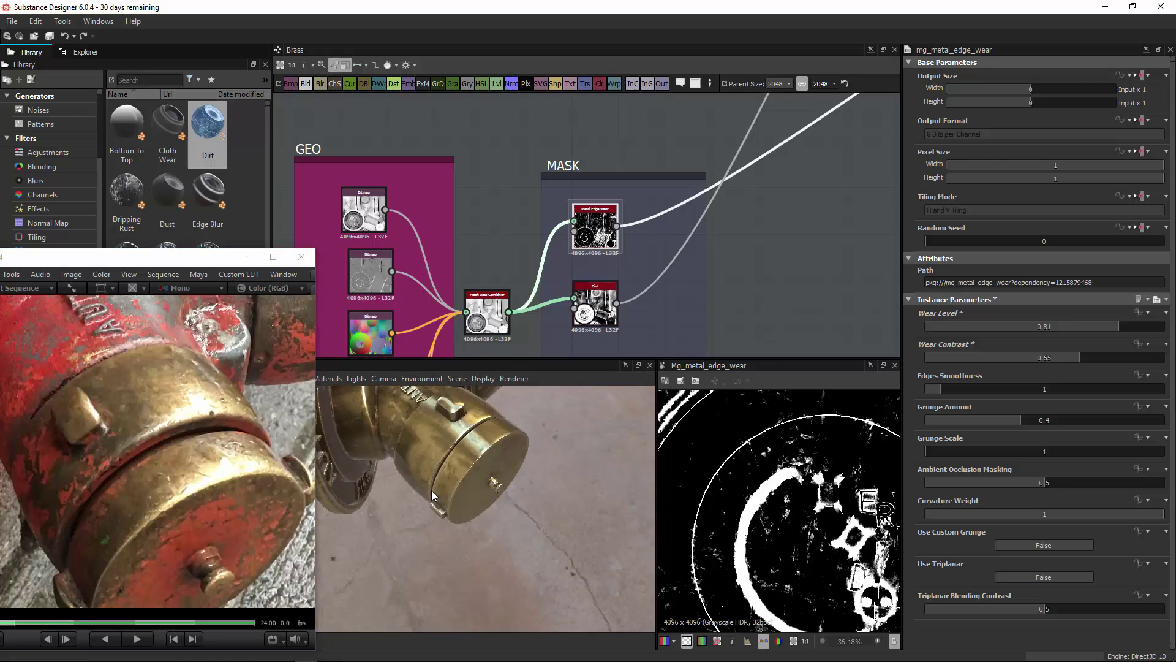
# Step: Enable the user-defined Normal map on the Base Material node and check the cap on the model
pyautogui.moveTo(502, 203); pyautogui.dragTo(585, 126, button='middle')
pyautogui.moveTo(638, 185); pyautogui.dragTo(529, 207, button='middle')
pyautogui.moveTo(612, 202); pyautogui.dragTo(529, 223, button='middle')
pyautogui.scroll(-4, 501, 324)
pyautogui.moveTo(562, 277); pyautogui.dragTo(513, 276, button='middle')
pyautogui.moveTo(666, 245); pyautogui.dragTo(583, 225, button='middle')
pyautogui.moveTo(658, 277); pyautogui.dragTo(720, 256)
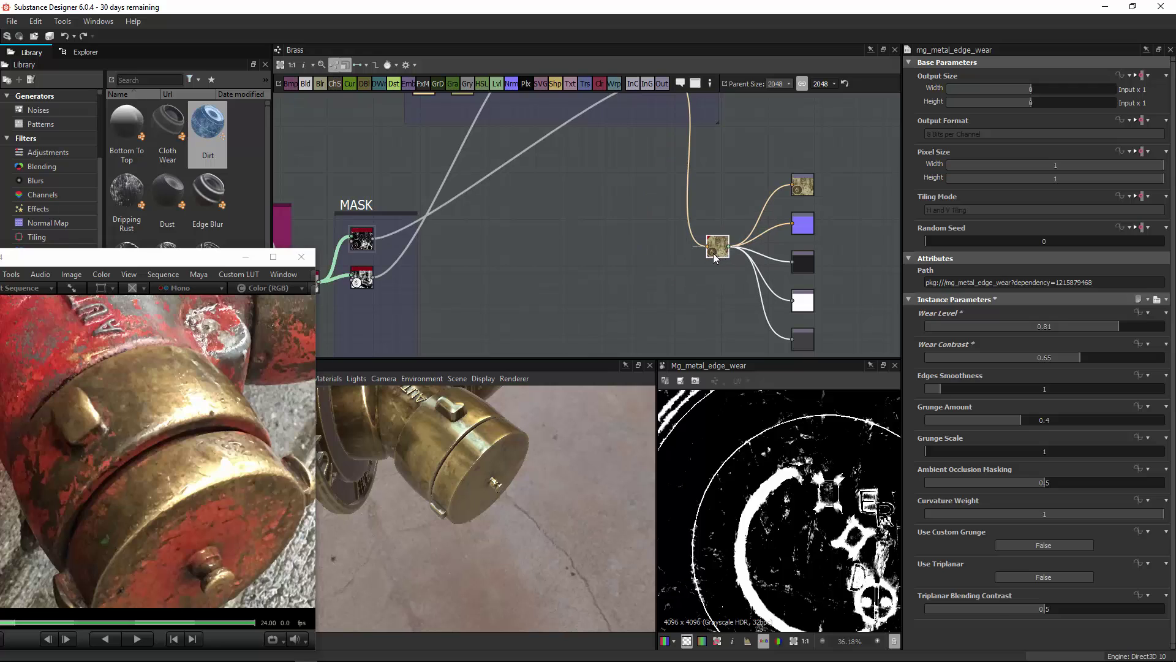
pyautogui.doubleClick(714, 258)
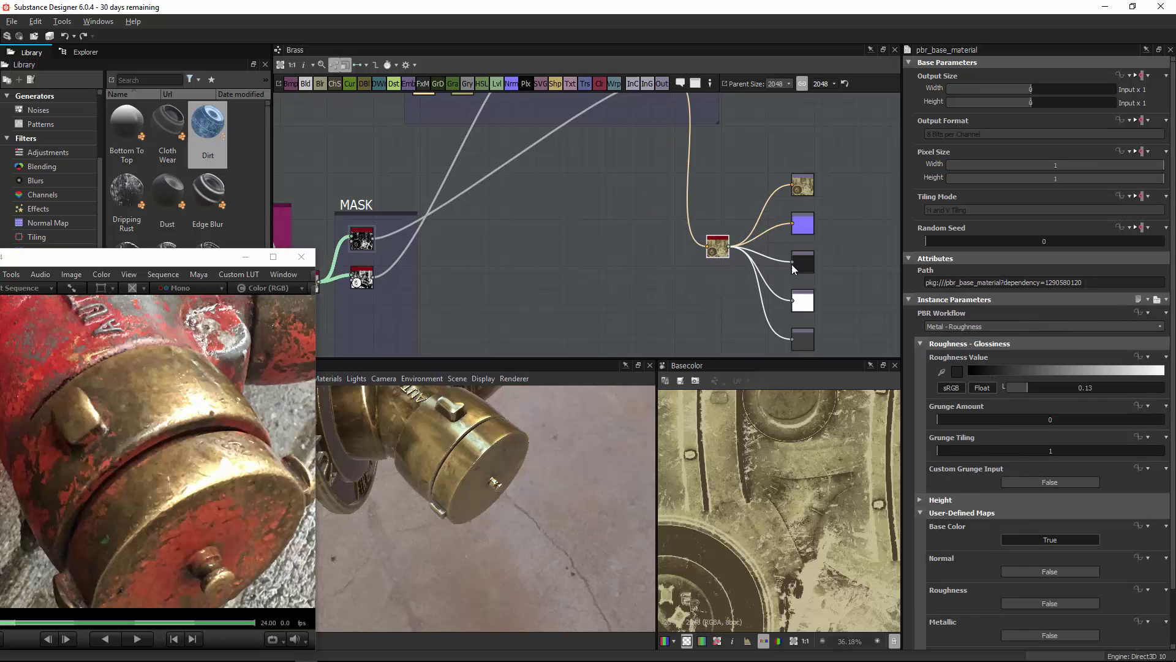
pyautogui.scroll(2, 823, 259)
pyautogui.doubleClick(828, 190)
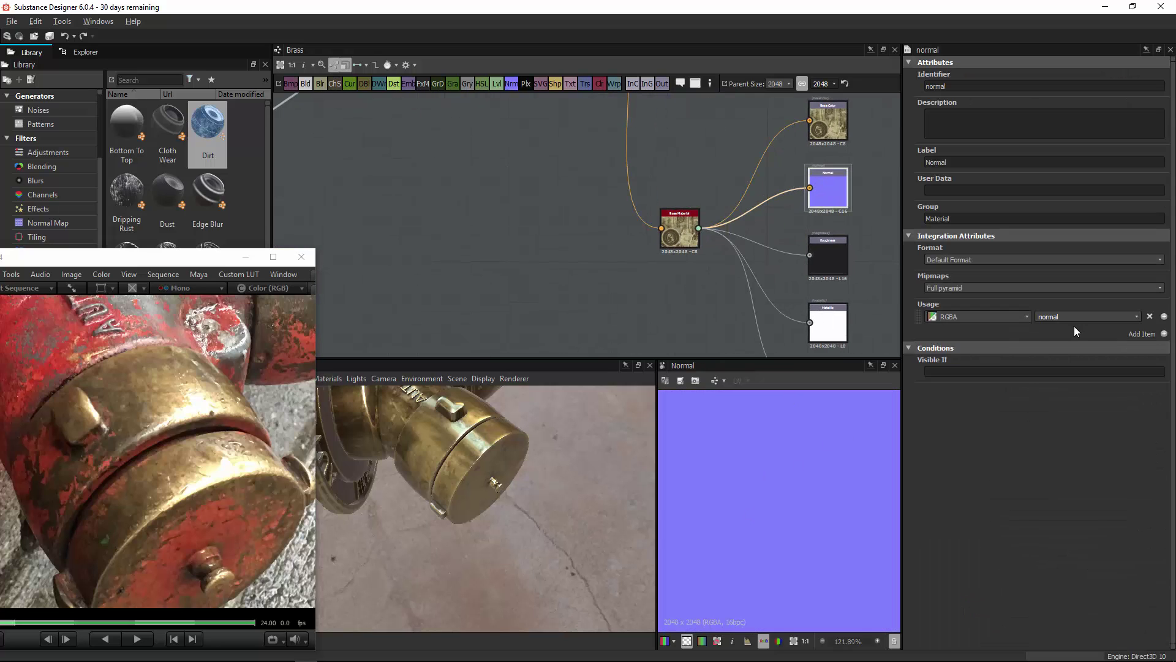
pyautogui.doubleClick(671, 247)
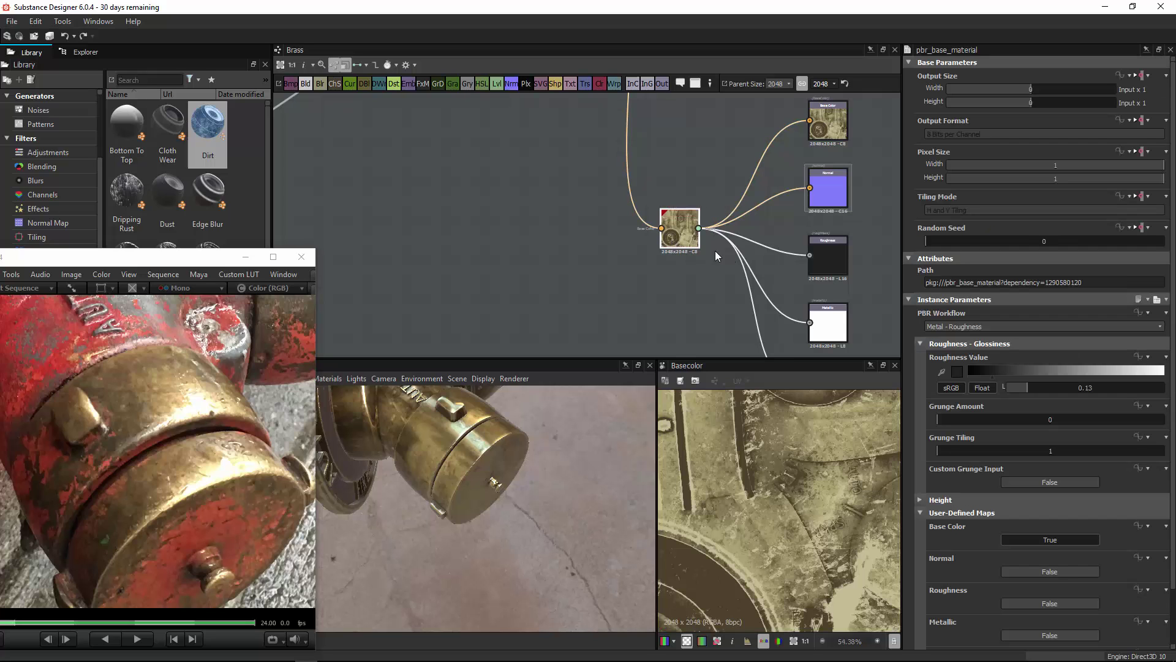
pyautogui.click(1041, 571)
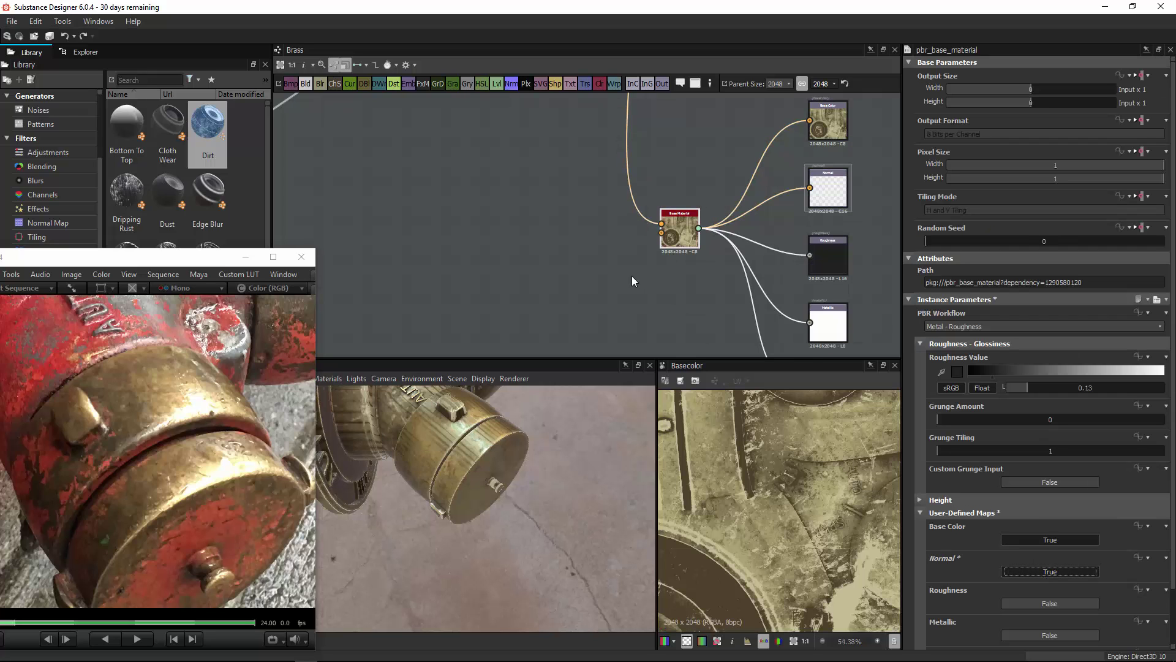
pyautogui.moveTo(497, 471); pyautogui.dragTo(586, 396)
pyautogui.scroll(3, 585, 396)
pyautogui.moveTo(481, 451)
pyautogui.mouseDown()
pyautogui.moveTo(488, 498)
pyautogui.moveTo(487, 468)
pyautogui.mouseUp()
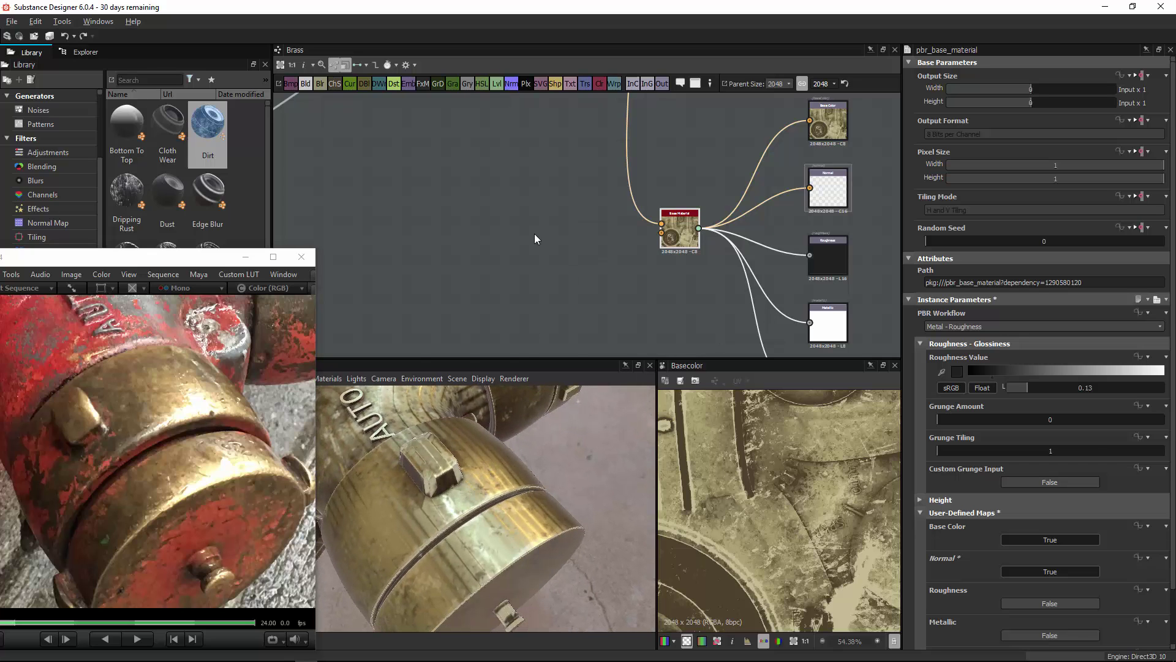
# Step: Add a Normal Sobel node beside the MASK frame and feed it the Metal Edge Wear mask
pyautogui.moveTo(474, 246); pyautogui.dragTo(549, 256, button='middle')
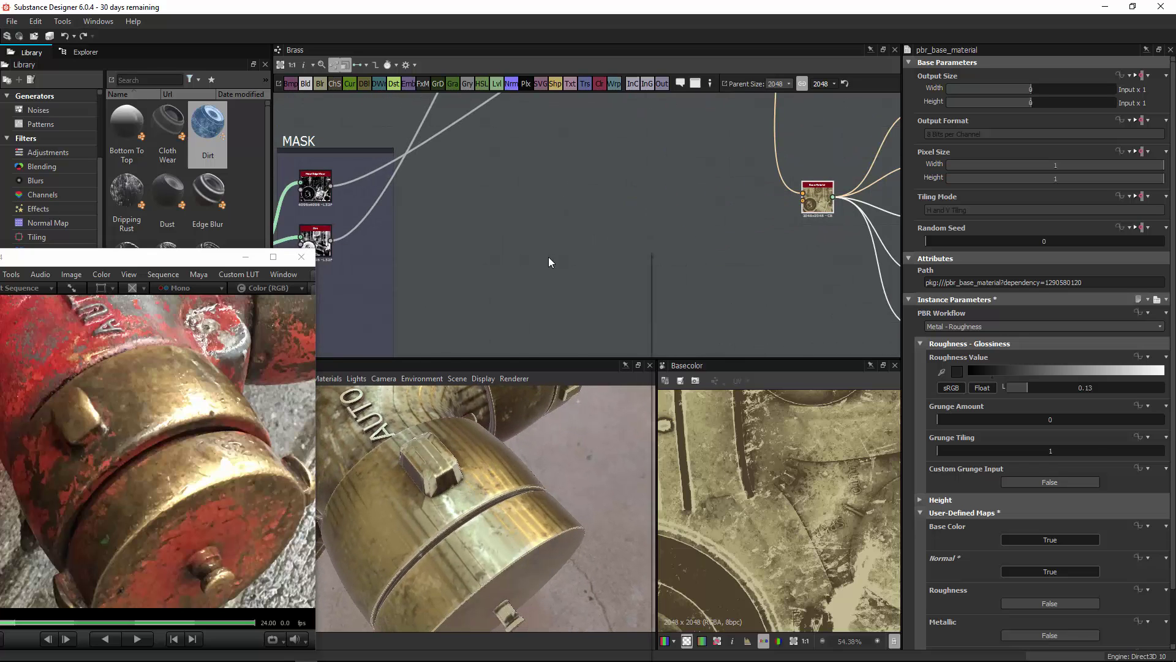
pyautogui.press('space')
pyautogui.write('sobel')
pyautogui.press('Down')
pyautogui.press('Return')
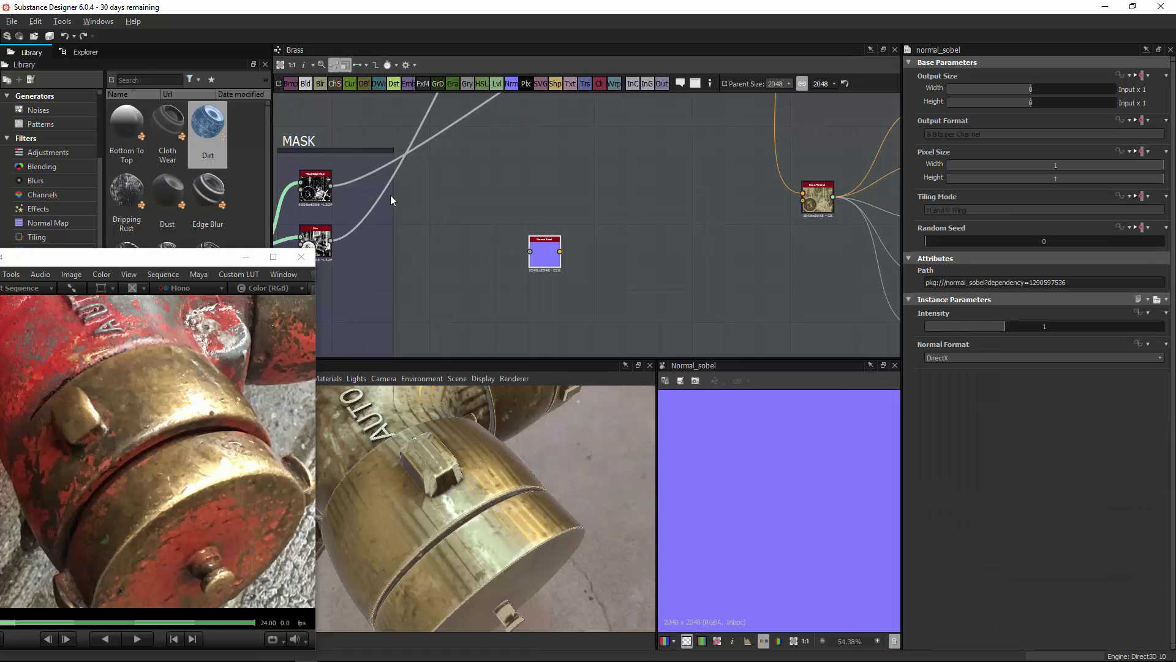
pyautogui.moveTo(521, 259); pyautogui.dragTo(804, 207)
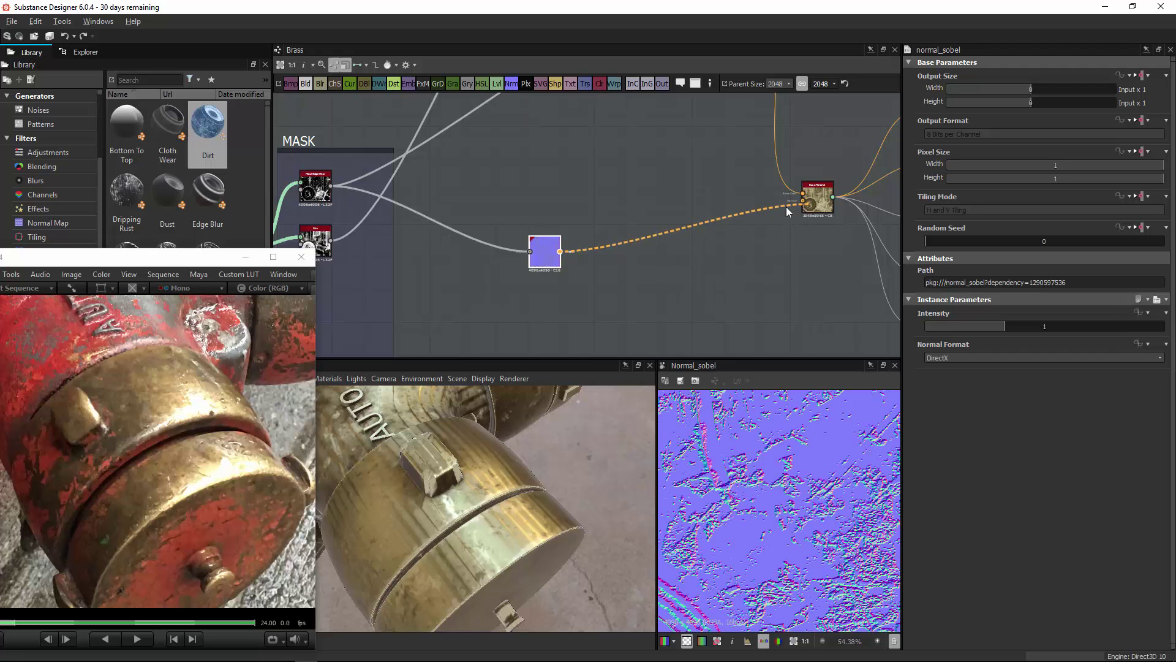
# Step: Connect the Normal Sobel output to the Base Material's normal input
pyautogui.moveTo(773, 209); pyautogui.dragTo(646, 232, button='middle')
pyautogui.click(687, 229)
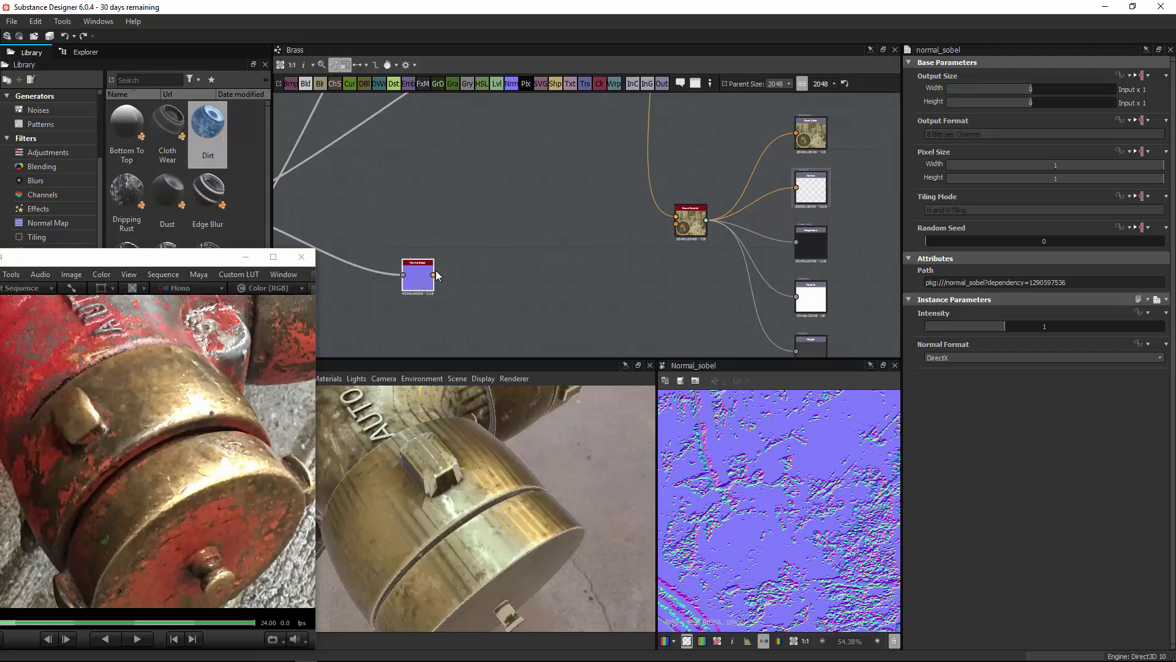
pyautogui.moveTo(434, 277); pyautogui.dragTo(671, 251)
pyautogui.scroll(2, 637, 251)
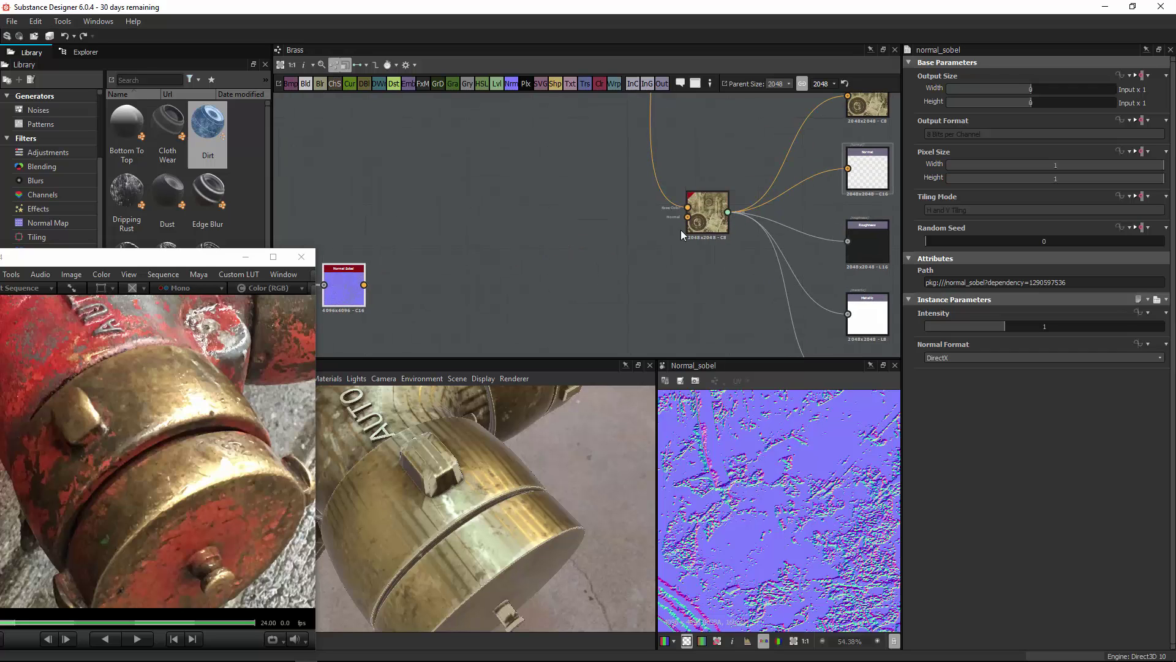
pyautogui.moveTo(365, 285); pyautogui.dragTo(692, 224)
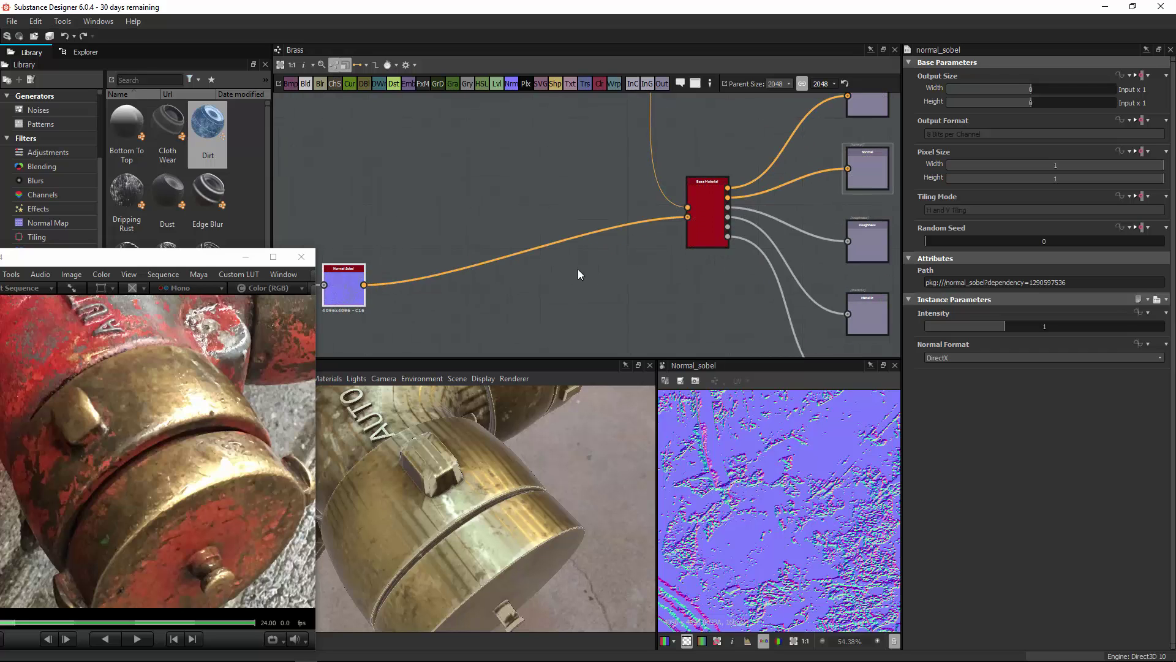
pyautogui.moveTo(565, 266); pyautogui.dragTo(648, 241, button='middle')
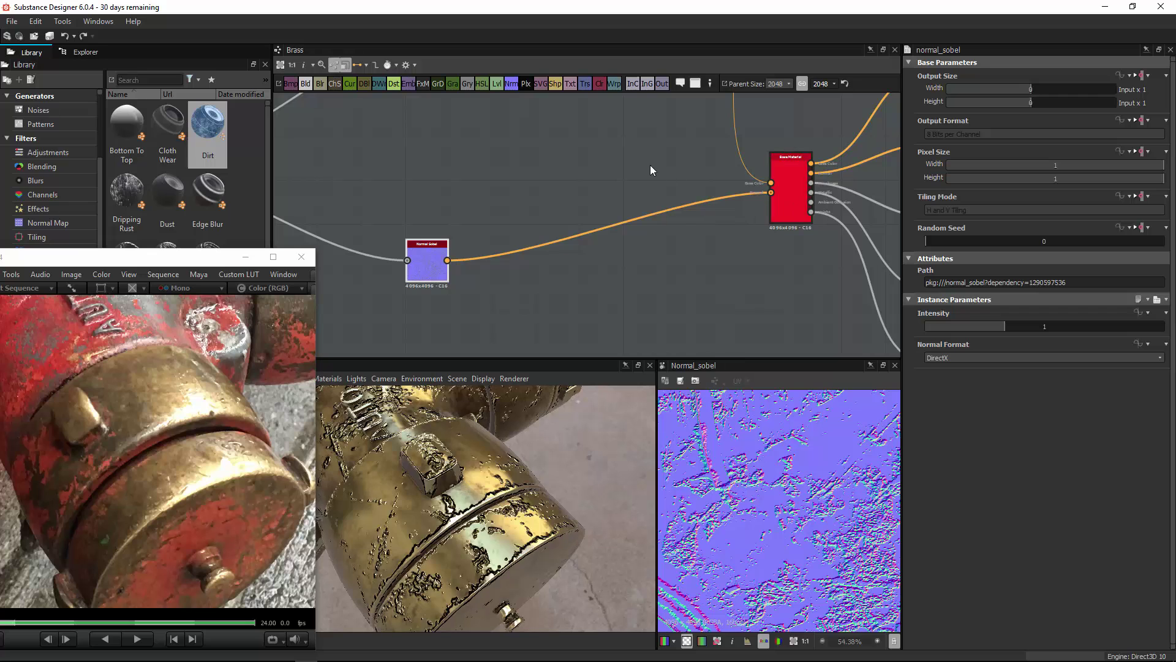
# Step: Set the Normal Sobel Intensity to 0.02 and check the surface relief on the model
pyautogui.moveTo(452, 502); pyautogui.dragTo(492, 428)
pyautogui.moveTo(508, 274); pyautogui.dragTo(588, 265, button='middle')
pyautogui.click(513, 263)
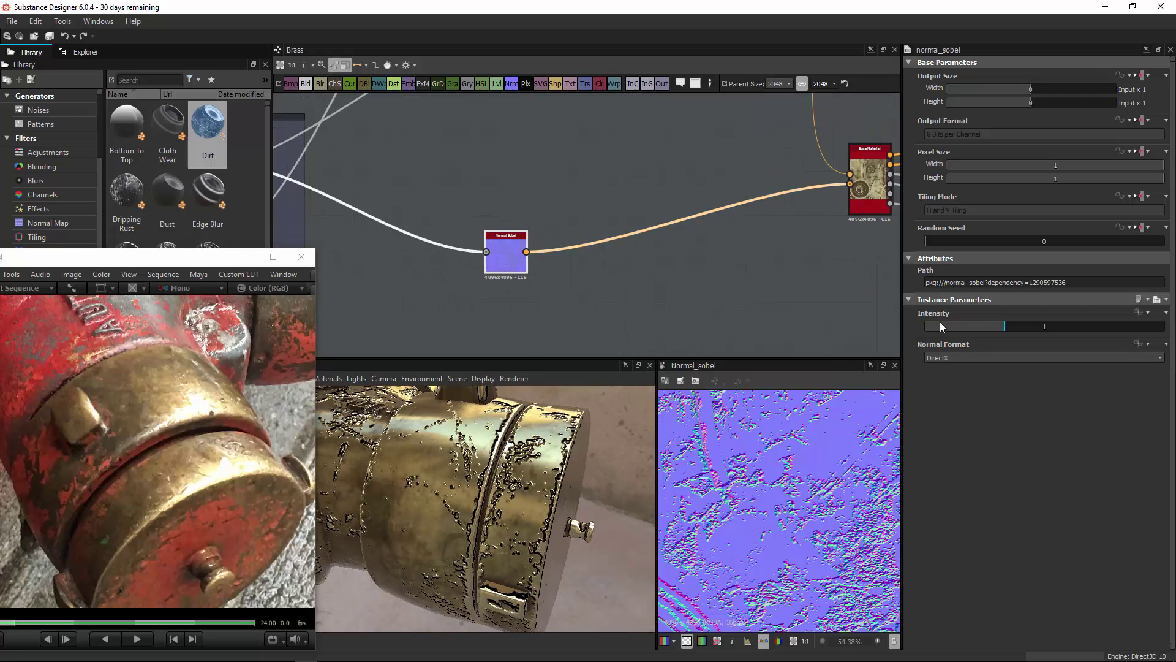
pyautogui.moveTo(940, 323); pyautogui.dragTo(930, 328)
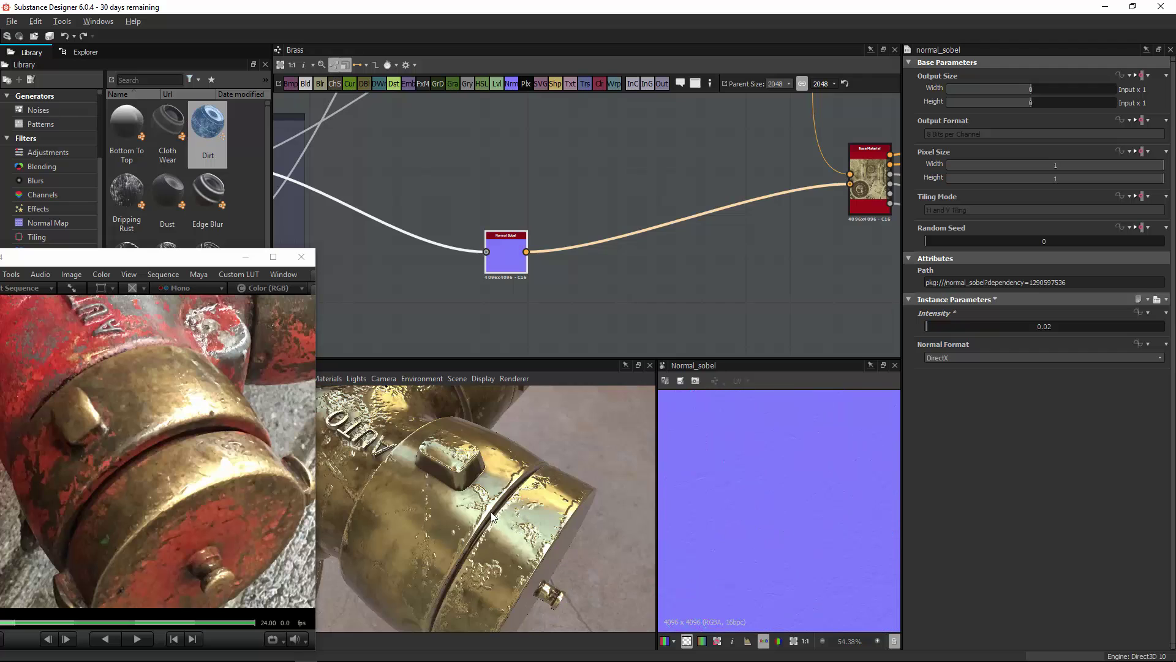
pyautogui.keyDown('alt'); pyautogui.moveTo(493, 518); pyautogui.dragTo(562, 484); pyautogui.keyUp('alt')
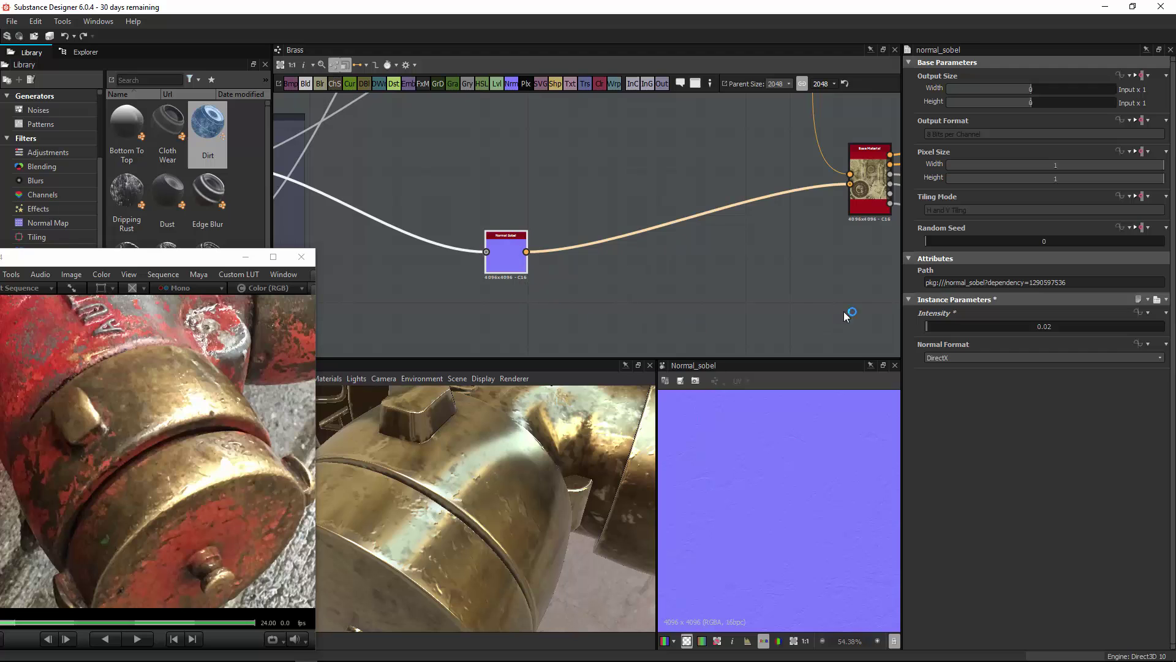
# Step: Add a Normal Invert node near the Normal Sobel node
pyautogui.moveTo(549, 247); pyautogui.dragTo(678, 252, button='middle')
pyautogui.click(677, 217)
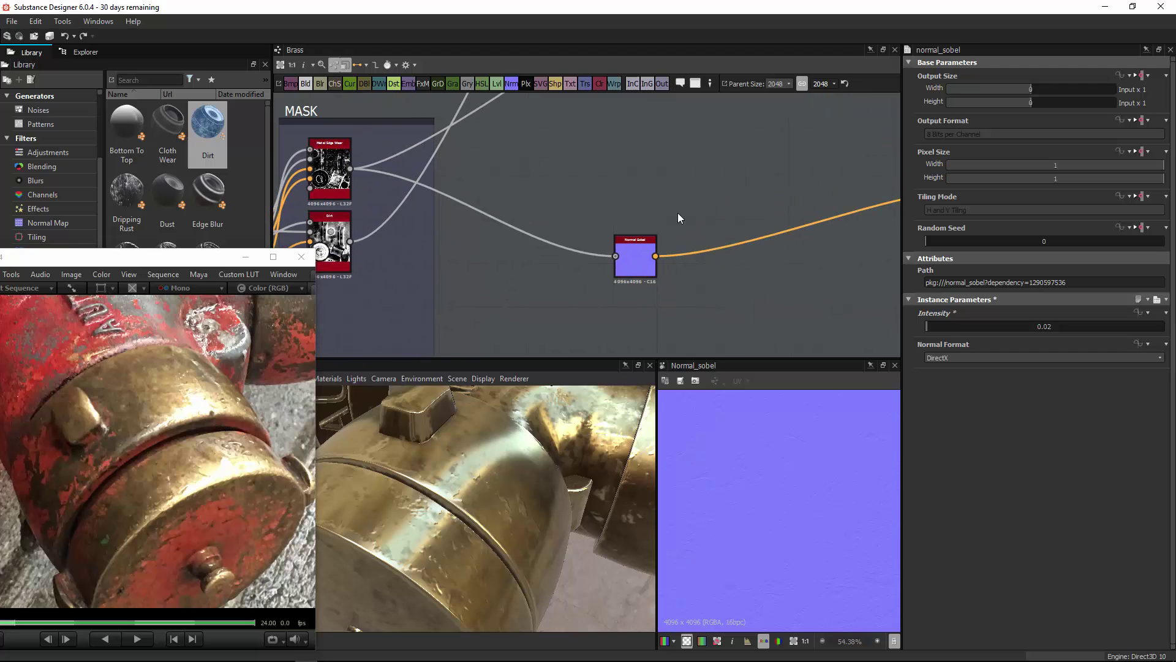
pyautogui.moveTo(748, 241); pyautogui.dragTo(649, 175, button='middle')
pyautogui.press('space')
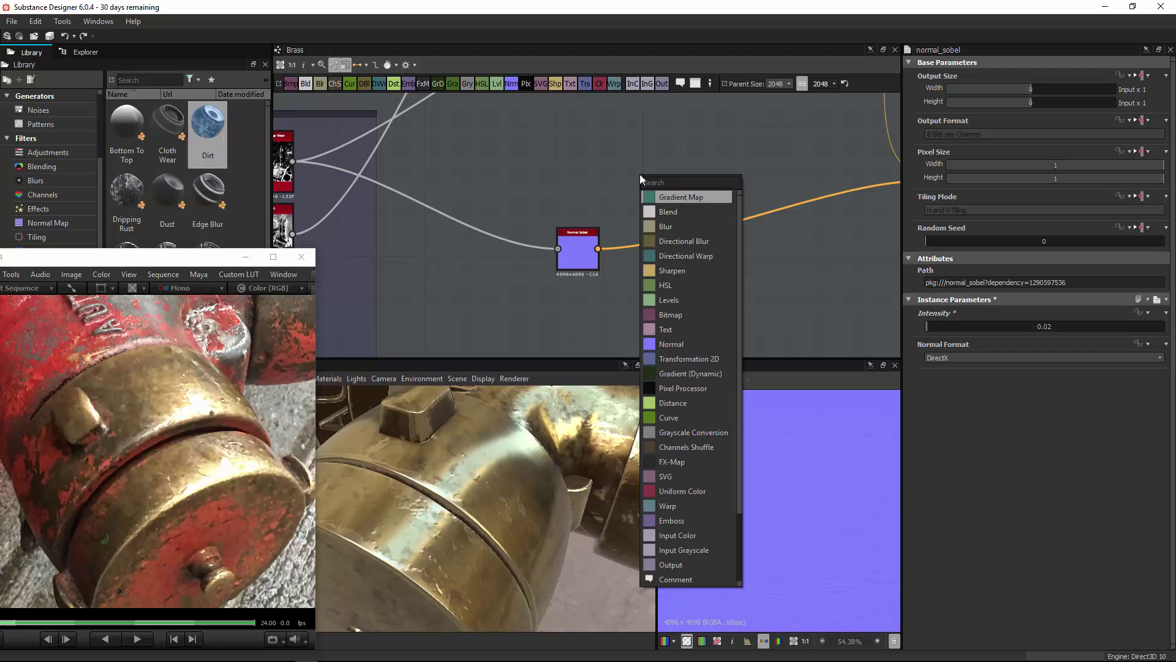
pyautogui.write('normal')
pyautogui.press('Down')
pyautogui.press('Down')
pyautogui.press('Down')
pyautogui.press('Down')
pyautogui.press('Return')
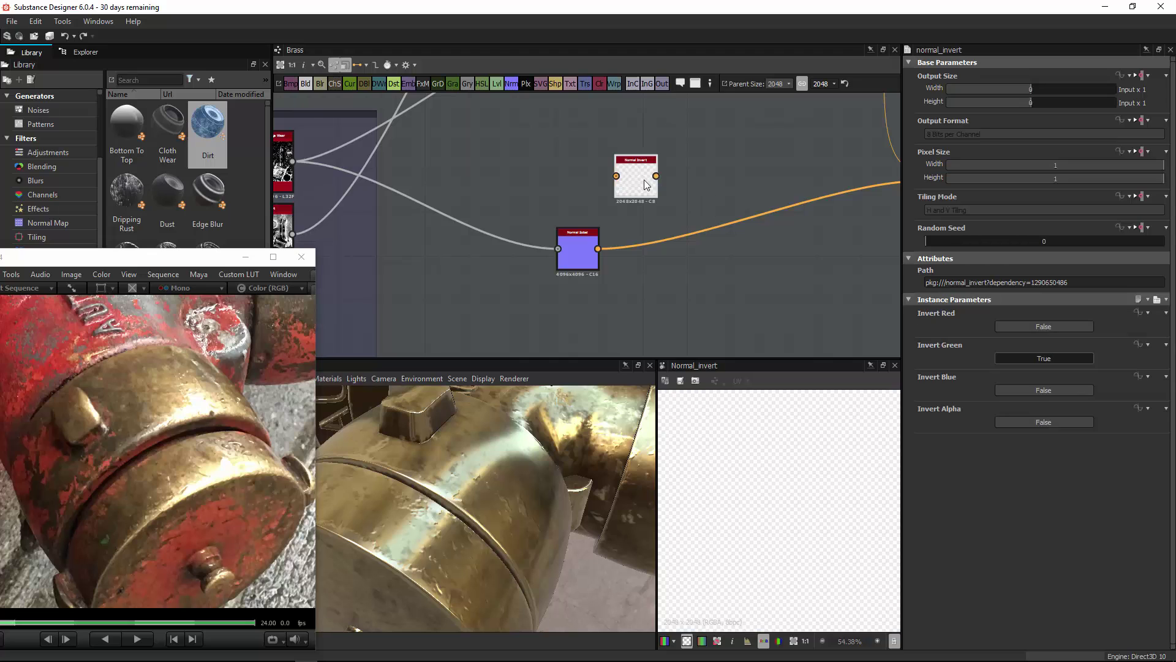
# Step: Insert the Normal Invert node between the Normal Sobel and Base Material nodes and check the relief on the model
pyautogui.moveTo(642, 179); pyautogui.dragTo(686, 237)
pyautogui.moveTo(735, 221); pyautogui.dragTo(598, 270, button='middle')
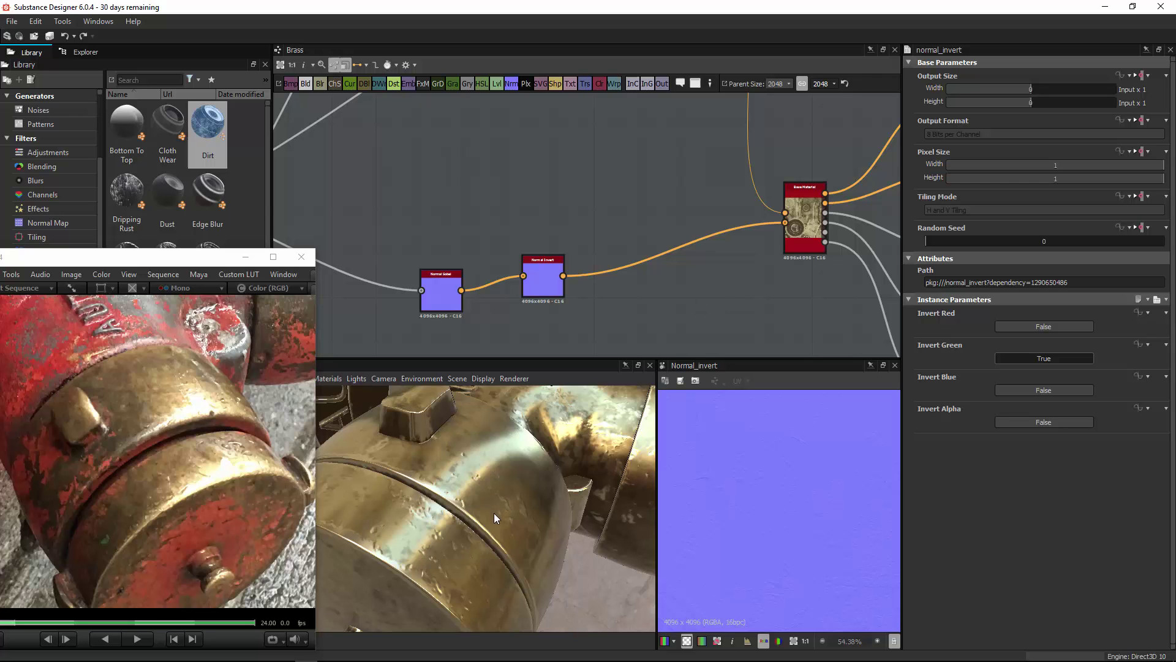
pyautogui.moveTo(466, 532); pyautogui.dragTo(477, 477)
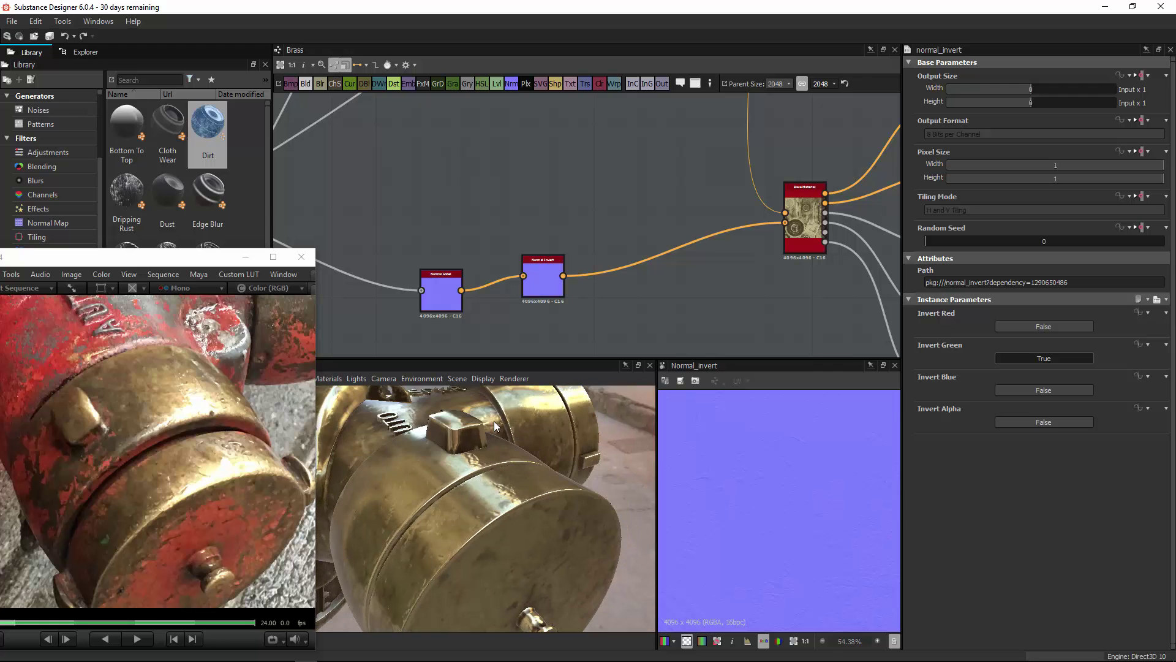
pyautogui.scroll(-3, 561, 238)
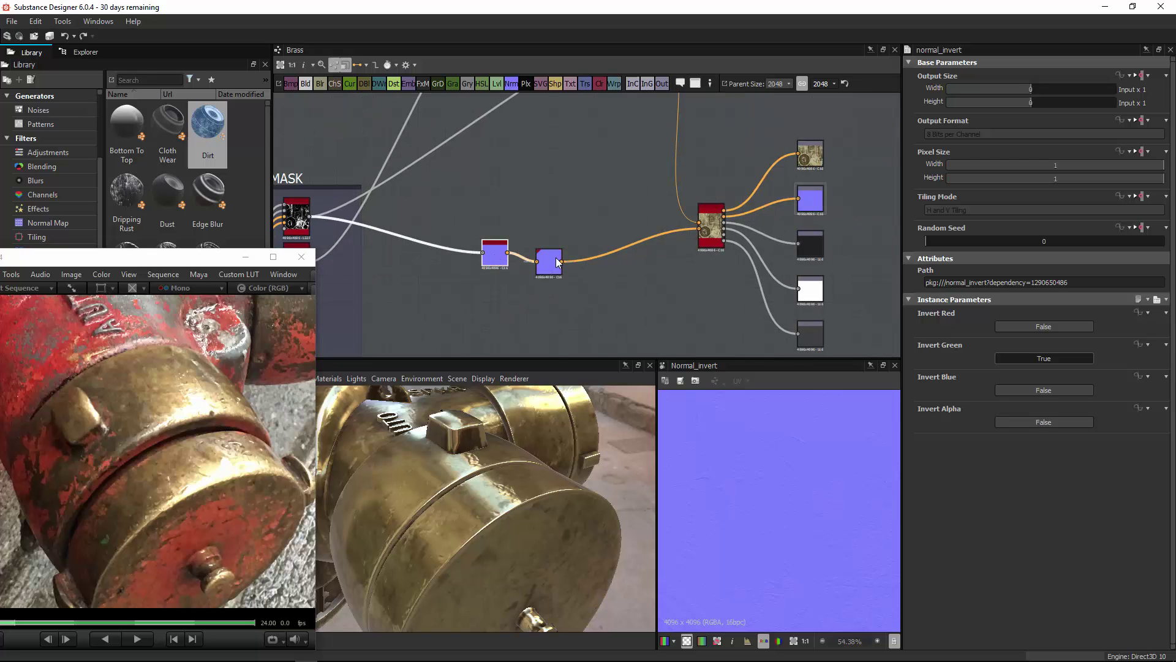
pyautogui.moveTo(477, 278)
pyautogui.mouseDown(button='middle')
pyautogui.moveTo(503, 269)
pyautogui.moveTo(598, 274)
pyautogui.mouseUp(button='middle')
pyautogui.moveTo(476, 442)
pyautogui.mouseDown()
pyautogui.moveTo(494, 554)
pyautogui.moveTo(469, 389)
pyautogui.mouseUp()
pyautogui.scroll(4, 534, 275)
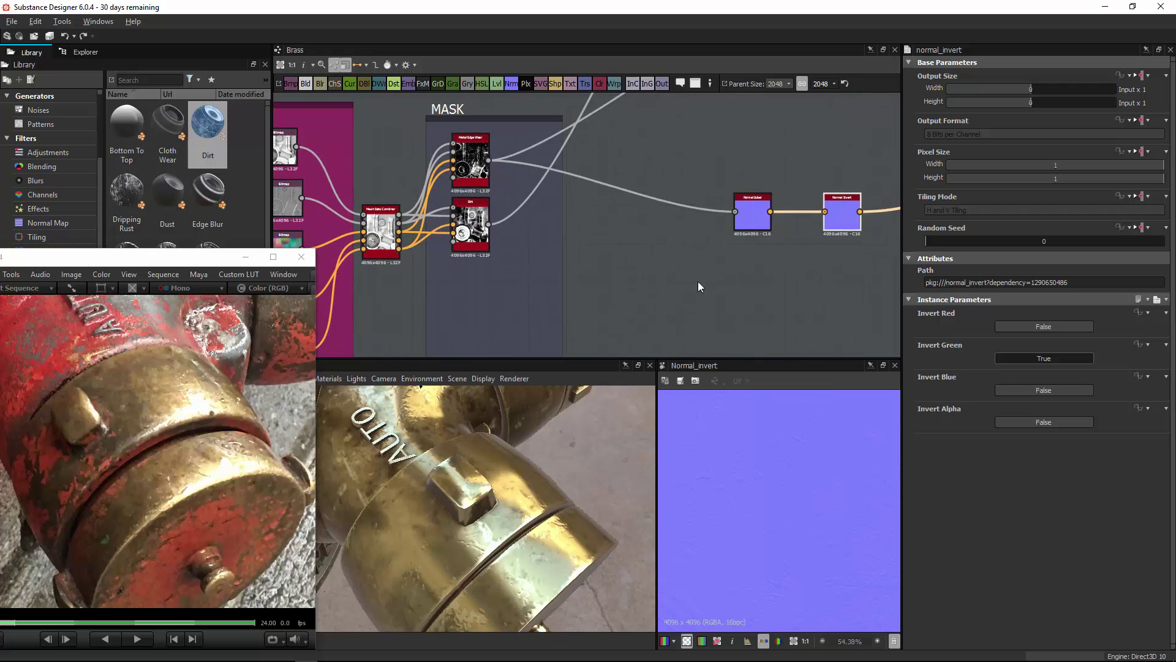
# Step: Add a Normal Combine node and place it just below the Normal Invert node
pyautogui.press('space')
pyautogui.write('norm')
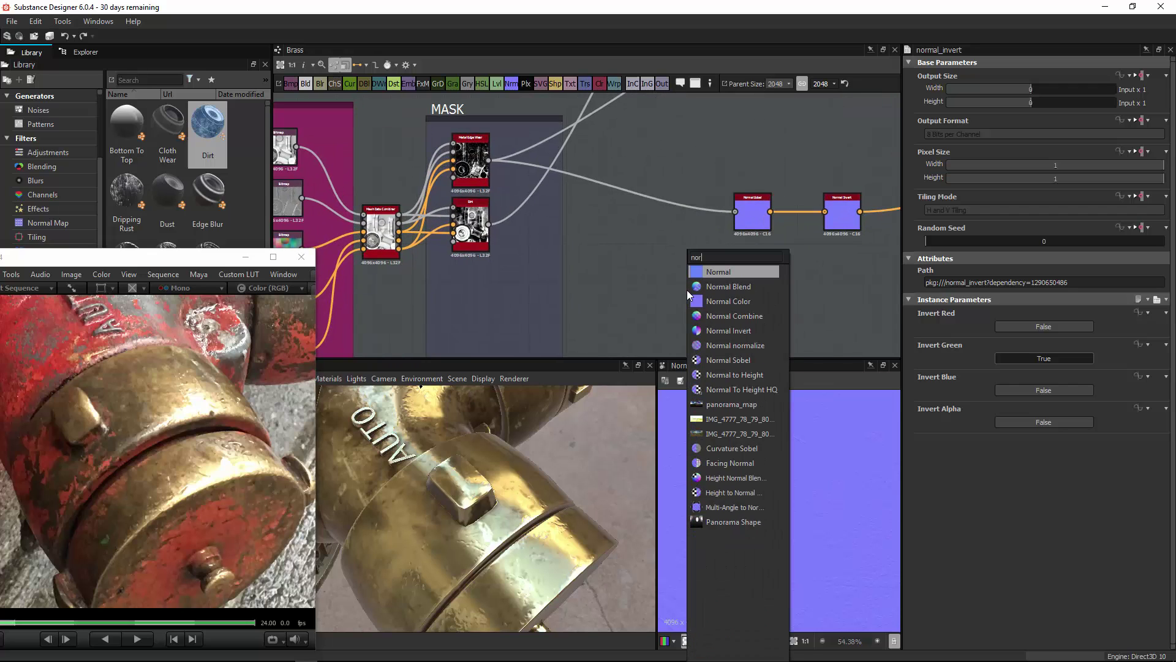
pyautogui.press('Down')
pyautogui.press('Down')
pyautogui.press('Down')
pyautogui.press('Down')
pyautogui.press('Up')
pyautogui.press('Return')
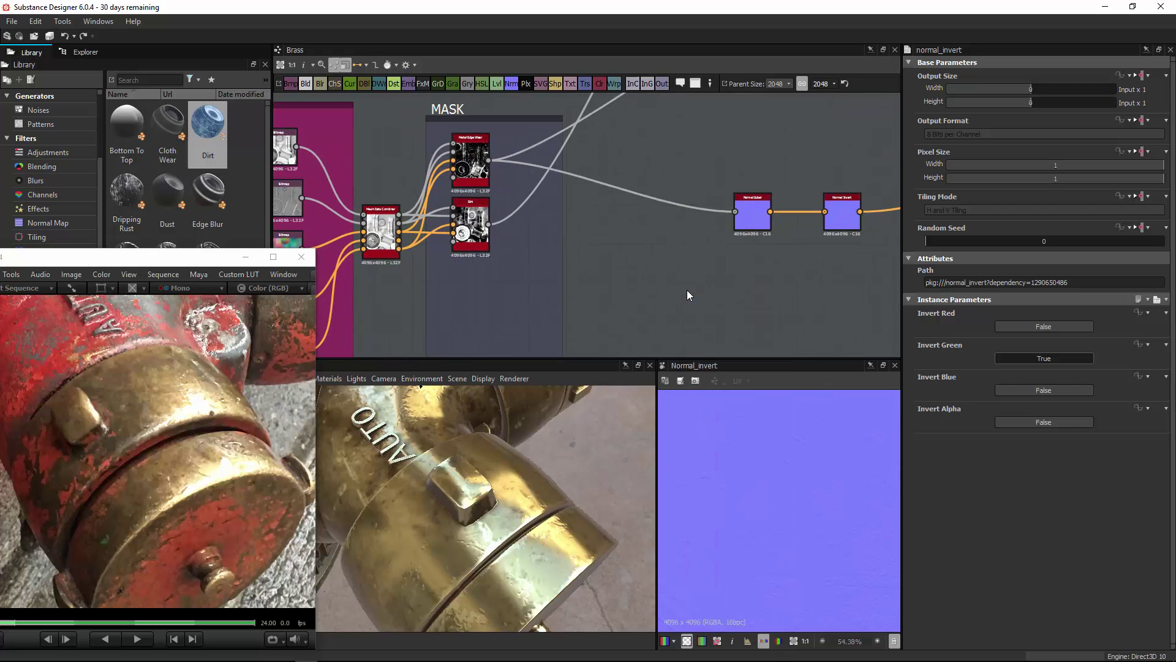
pyautogui.moveTo(686, 289); pyautogui.dragTo(831, 277)
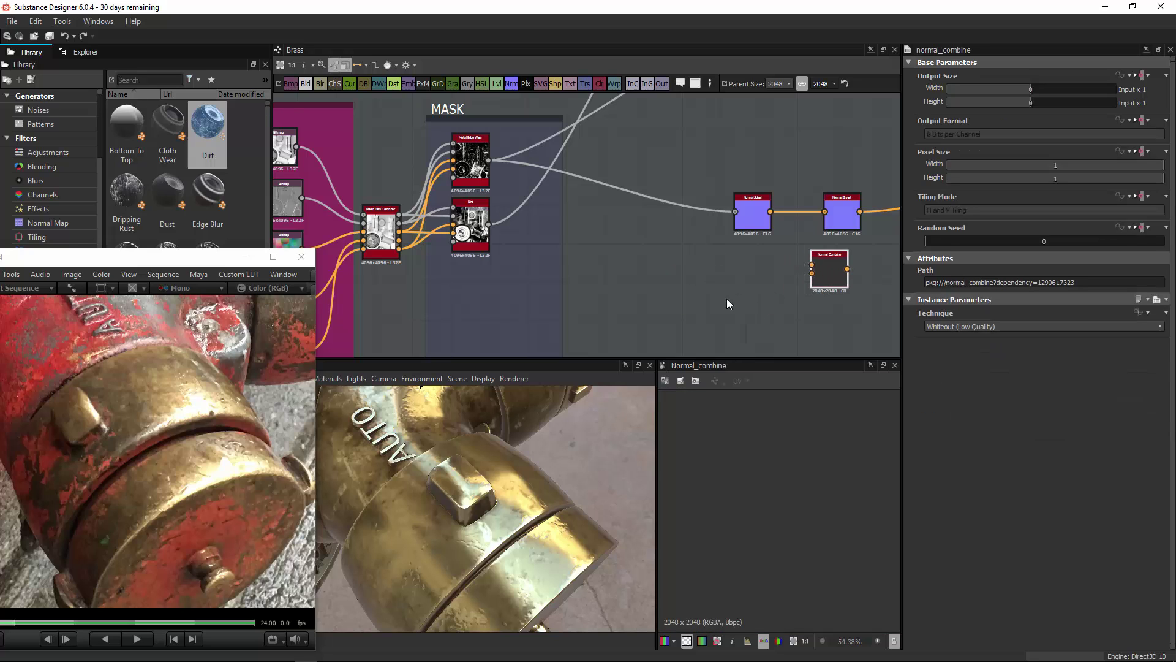
# Step: Duplicate the Normal Sobel node, feed the copy with the Dirt mask and connect it to the Normal Combine node
pyautogui.moveTo(831, 277); pyautogui.dragTo(756, 288, button='middle')
pyautogui.click(677, 225)
pyautogui.hotkey('ctrl', 'd')
pyautogui.moveTo(581, 234); pyautogui.dragTo(633, 283)
pyautogui.moveTo(415, 234); pyautogui.dragTo(621, 276)
pyautogui.moveTo(657, 282); pyautogui.dragTo(579, 277, button='middle')
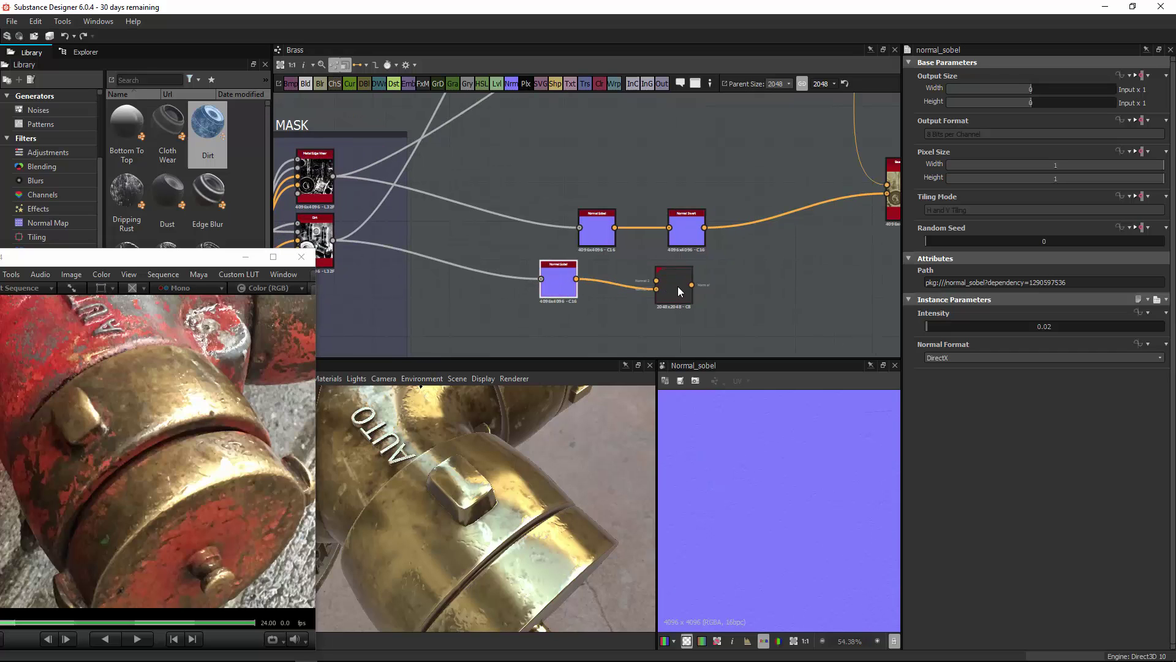
# Step: Feed the Normal Invert output into Normal Combine and connect the combined result to the Base Material's normal input
pyautogui.moveTo(674, 288); pyautogui.dragTo(777, 273)
pyautogui.moveTo(765, 265); pyautogui.dragTo(647, 306, button='middle')
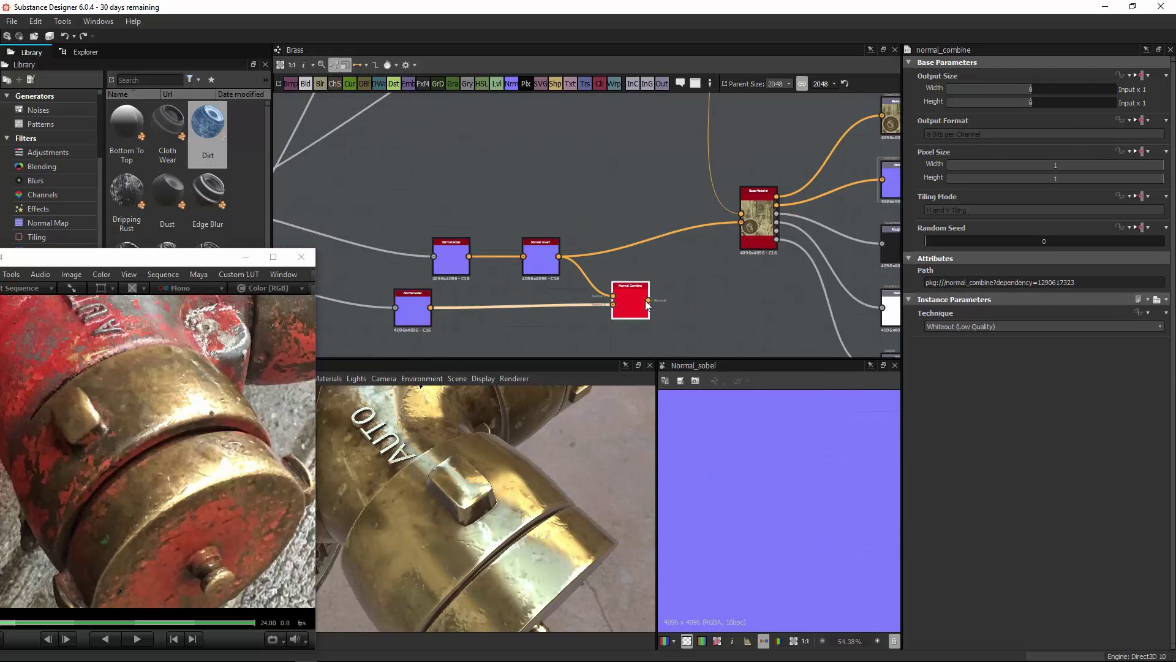
pyautogui.moveTo(740, 237); pyautogui.dragTo(742, 223)
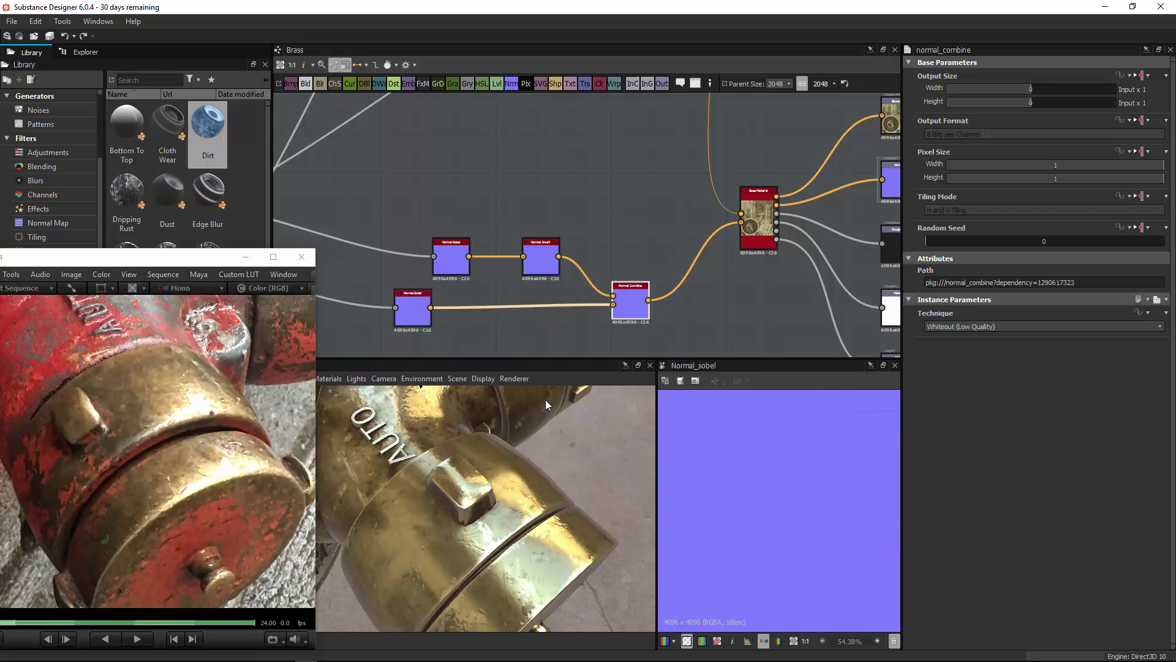
# Step: Set the Intensity of the Normal Sobel fed by the Dirt mask to 0.29 and inspect the normal map and model
pyautogui.moveTo(506, 447); pyautogui.dragTo(501, 335)
pyautogui.moveTo(502, 335); pyautogui.dragTo(528, 291, button='middle')
pyautogui.scroll(2, 475, 285)
pyautogui.click(528, 290)
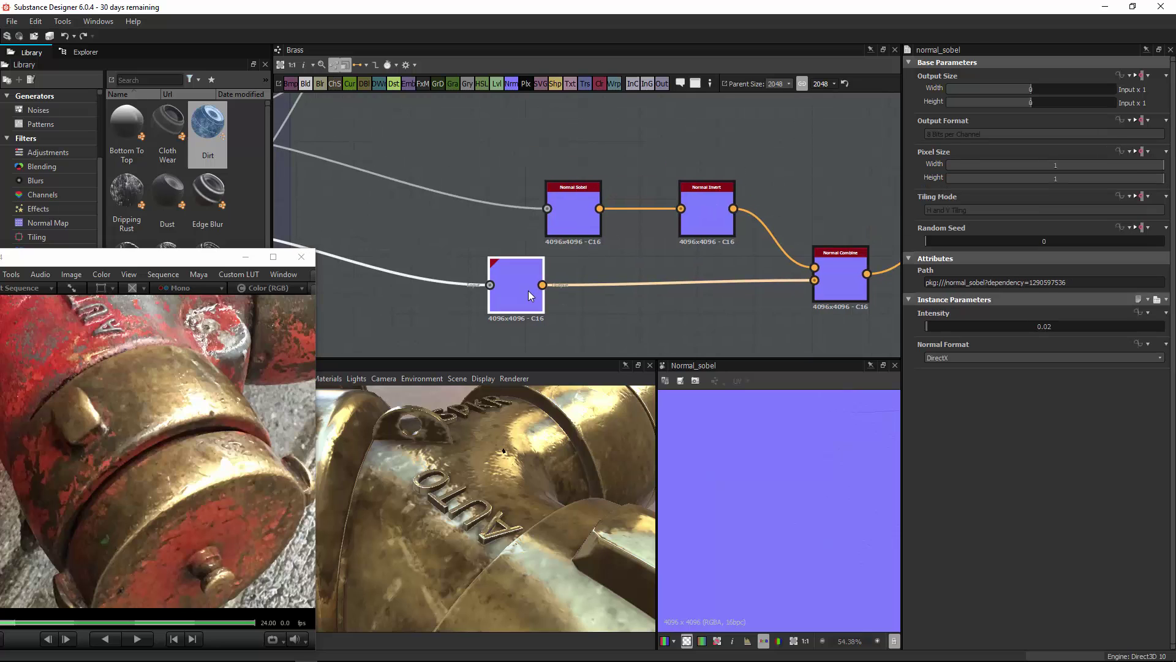
pyautogui.click(946, 326)
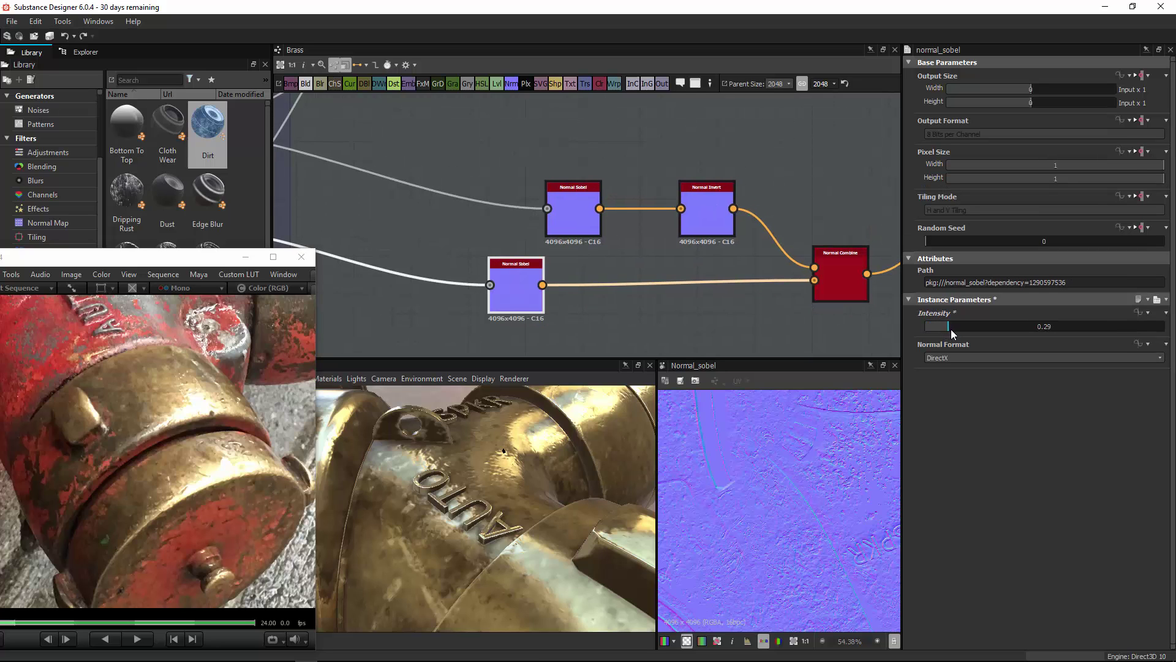
pyautogui.scroll(4, 780, 461)
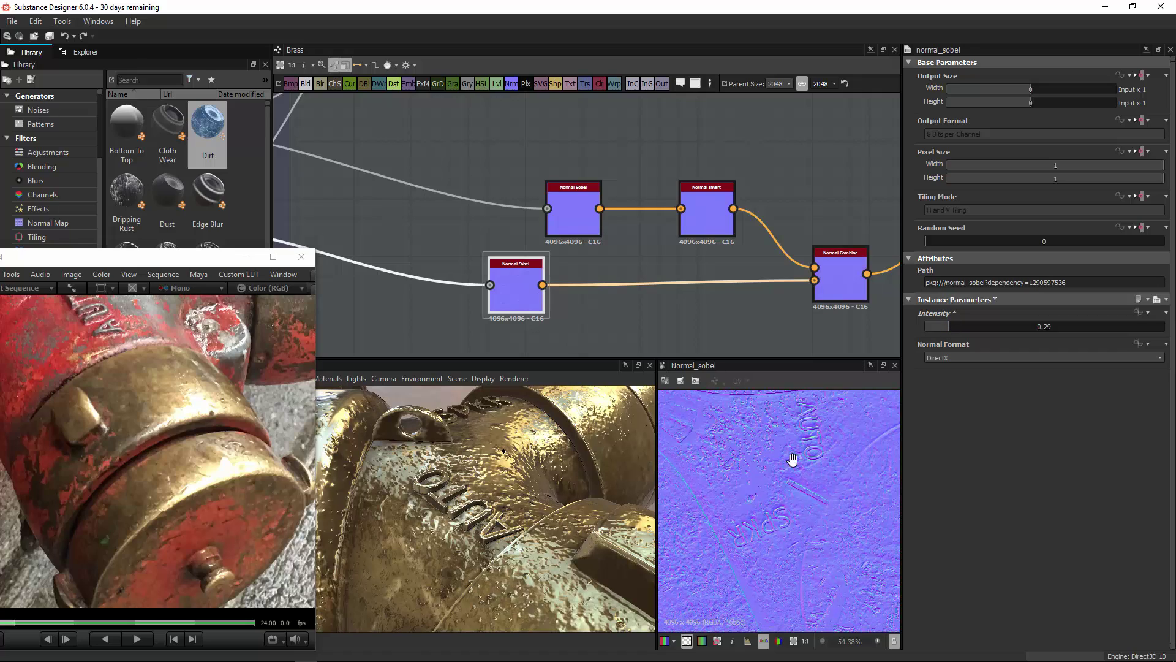
pyautogui.scroll(4, 776, 469)
pyautogui.moveTo(777, 469); pyautogui.dragTo(820, 445, button='middle')
pyautogui.scroll(-2, 815, 450)
pyautogui.moveTo(510, 517); pyautogui.dragTo(579, 509)
# Step: Try an Intensity of 0.12 on the Dirt mask's Normal Sobel, settle on 0.05 and check the cap
pyautogui.click(934, 327)
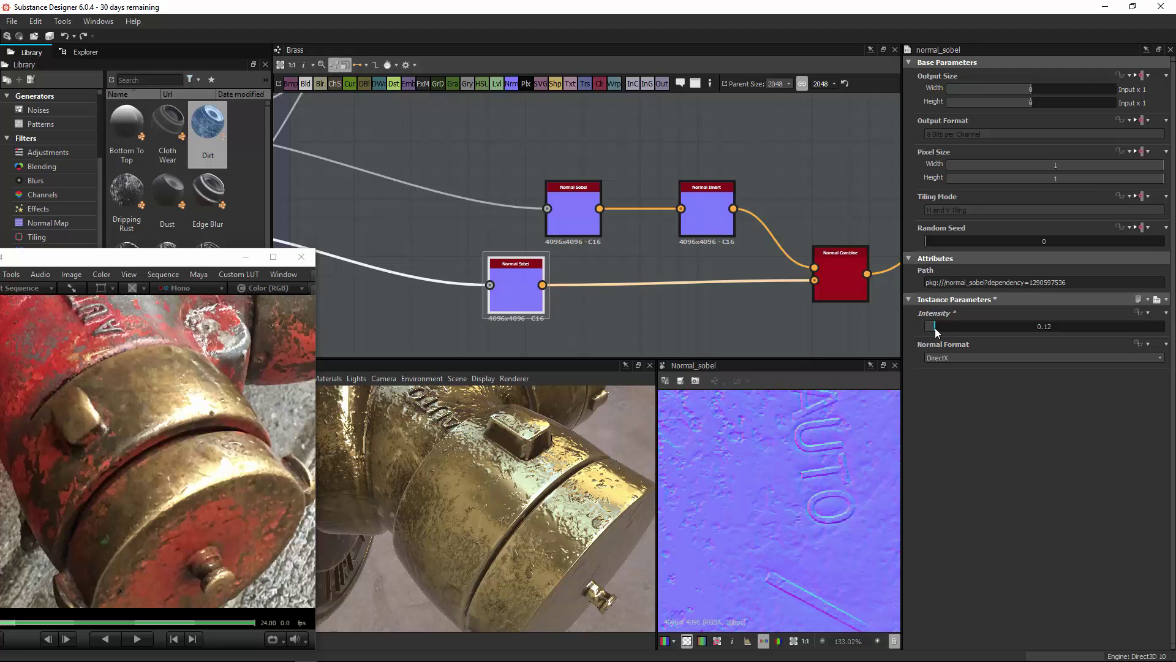
pyautogui.moveTo(566, 499); pyautogui.dragTo(612, 534)
pyautogui.click(929, 327)
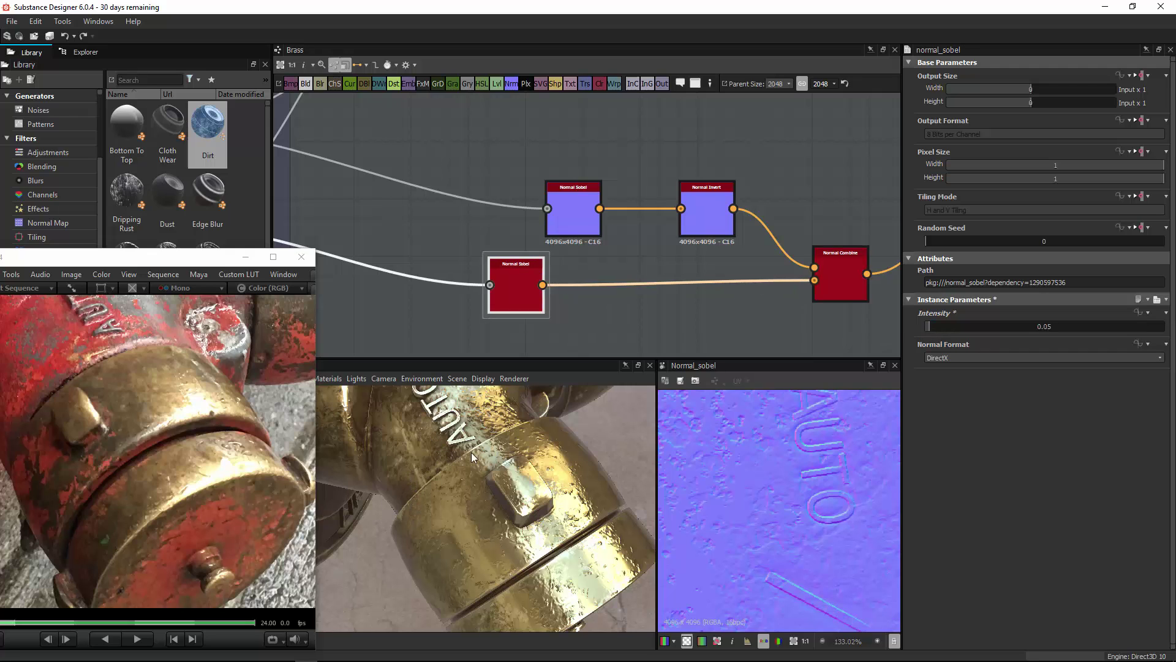
pyautogui.moveTo(483, 446); pyautogui.dragTo(576, 396)
# Step: Render the model with Iray and inspect the brass surface from several angles
pyautogui.click(514, 378)
pyautogui.click(520, 416)
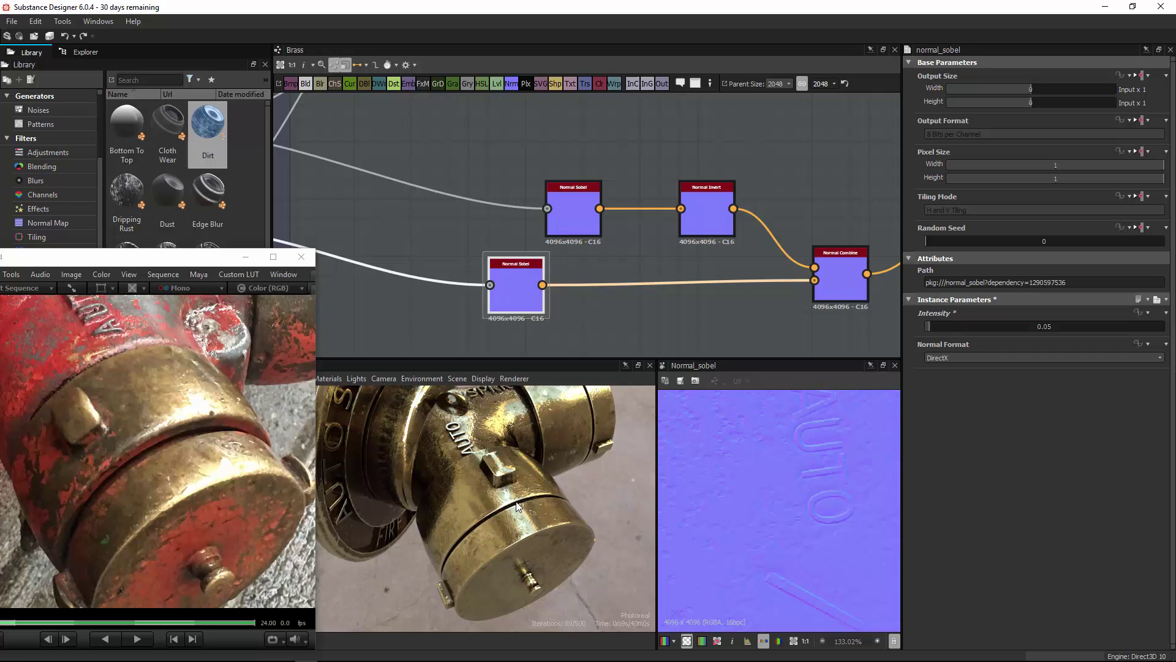
pyautogui.moveTo(510, 512); pyautogui.dragTo(172, 462)
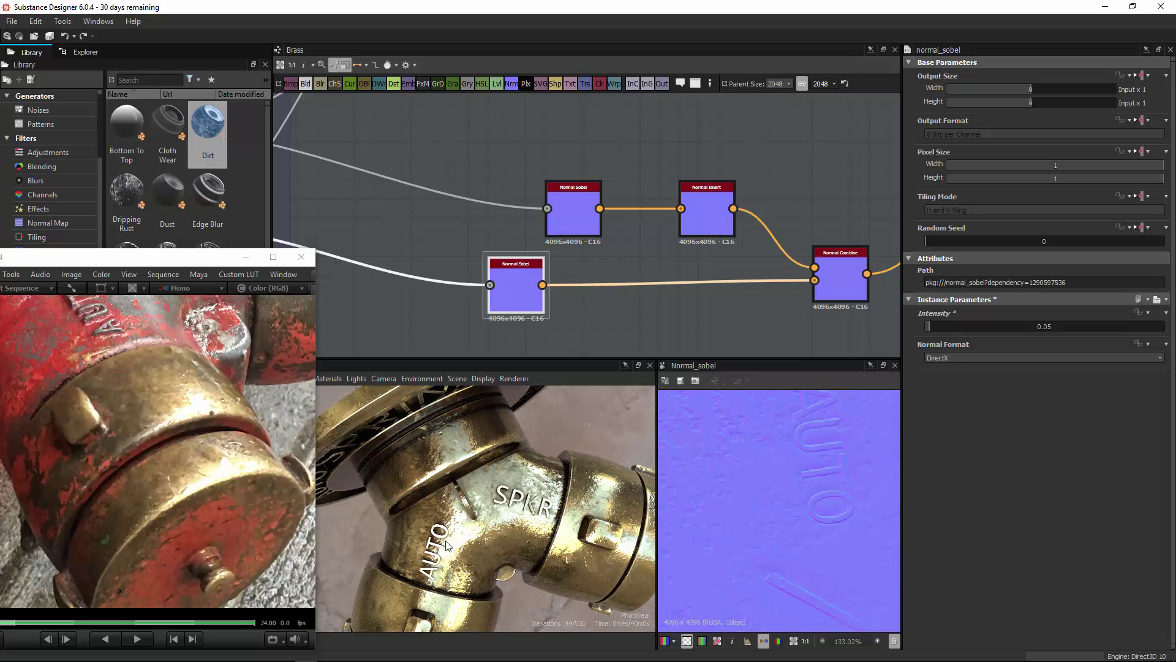
pyautogui.keyDown('alt'); pyautogui.moveTo(461, 490); pyautogui.dragTo(472, 527); pyautogui.keyUp('alt')
# Step: Examine the Base Material's roughness parameters and the Roughness output node
pyautogui.moveTo(745, 258); pyautogui.dragTo(606, 242, button='middle')
pyautogui.moveTo(711, 243); pyautogui.dragTo(532, 285, button='middle')
pyautogui.click(682, 232)
pyautogui.click(685, 230)
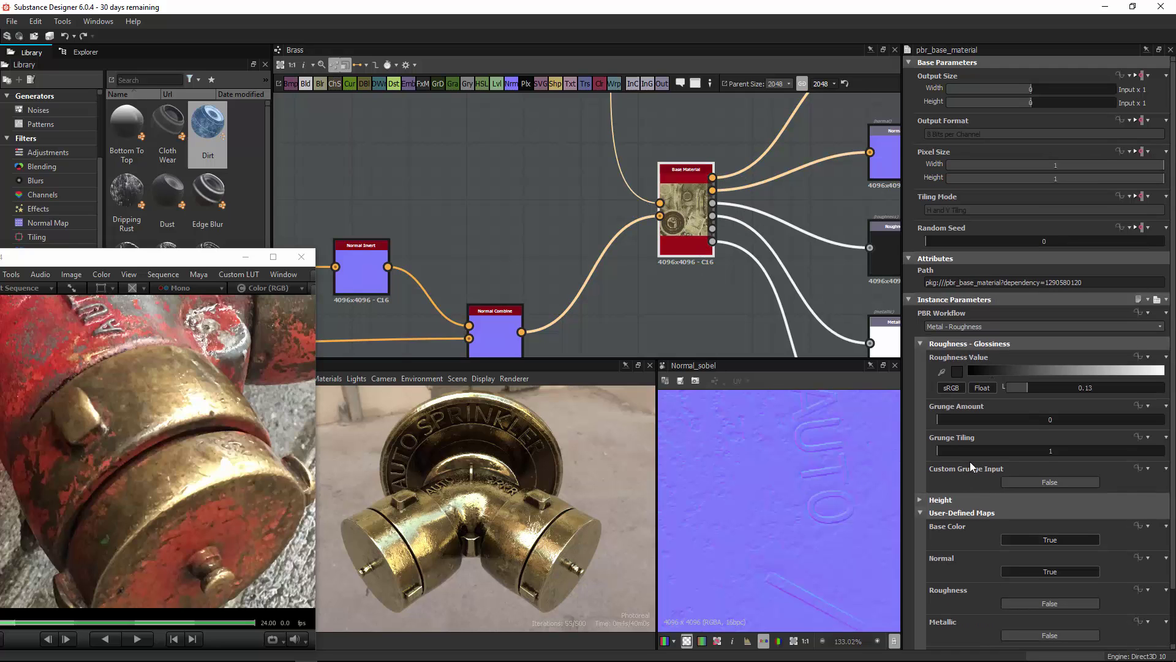
pyautogui.moveTo(795, 261); pyautogui.dragTo(778, 267, button='middle')
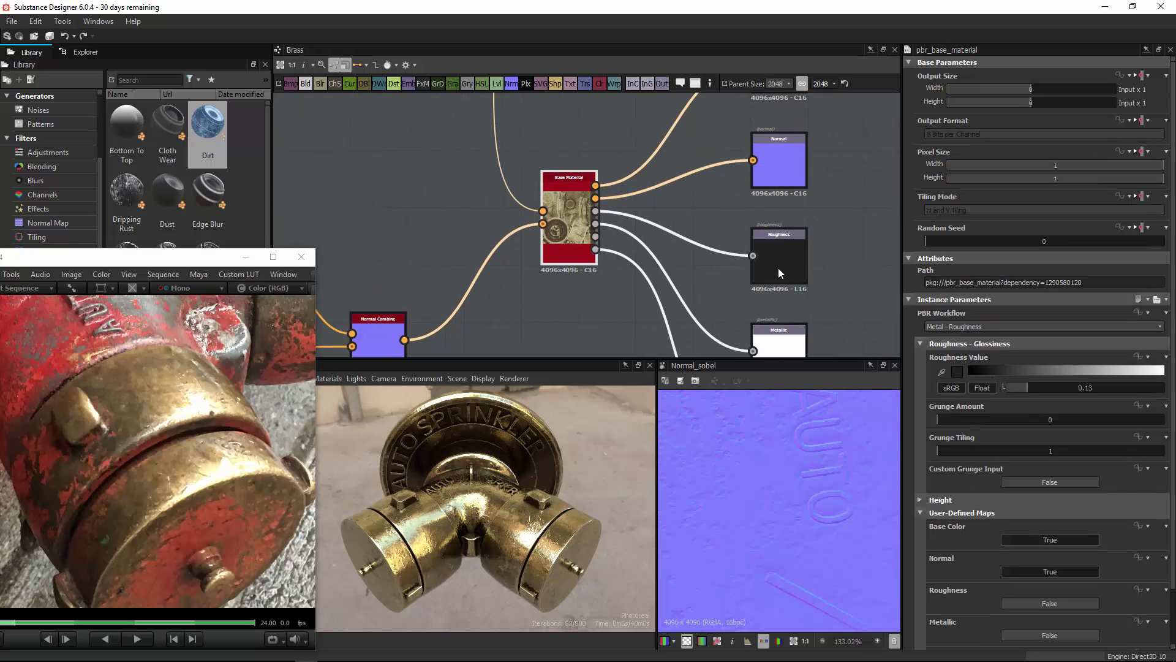
pyautogui.click(777, 264)
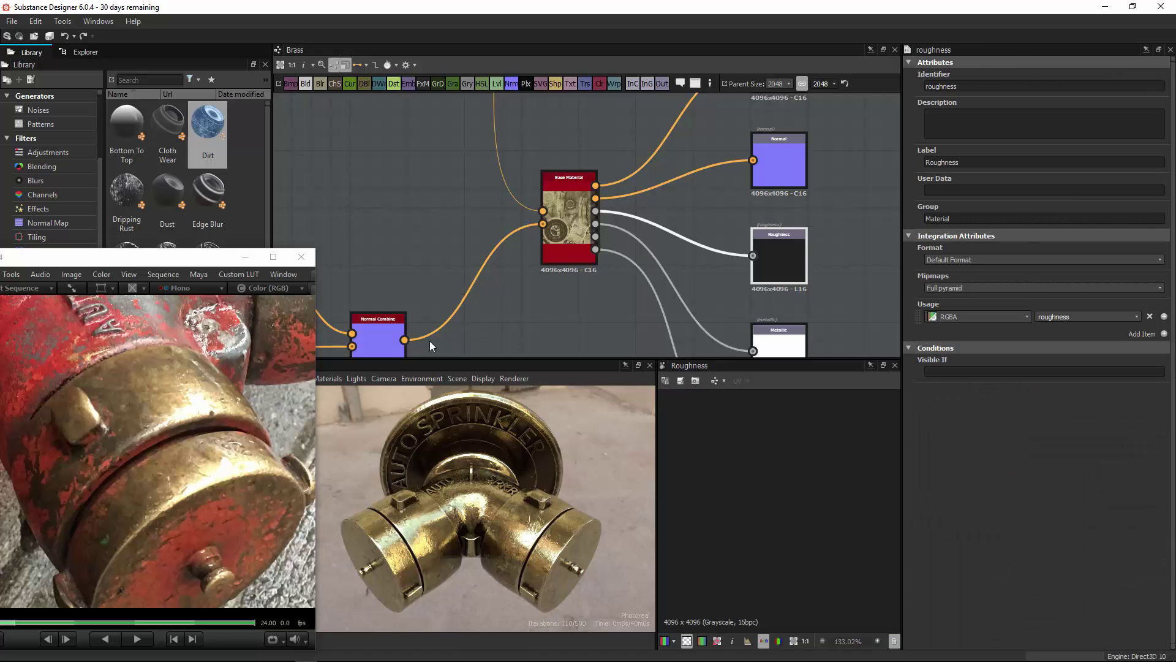
# Step: Switch the 3D view back to the OpenGL renderer and minimize the reference photo window
pyautogui.moveTo(530, 320); pyautogui.dragTo(574, 251, button='middle')
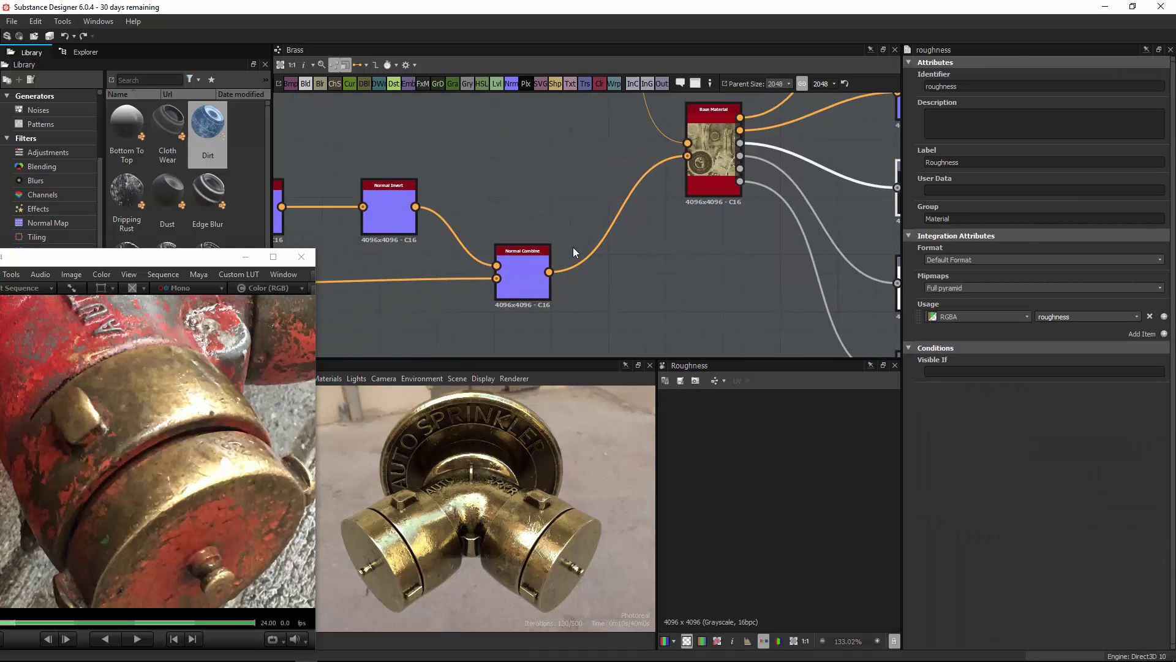
pyautogui.click(513, 379)
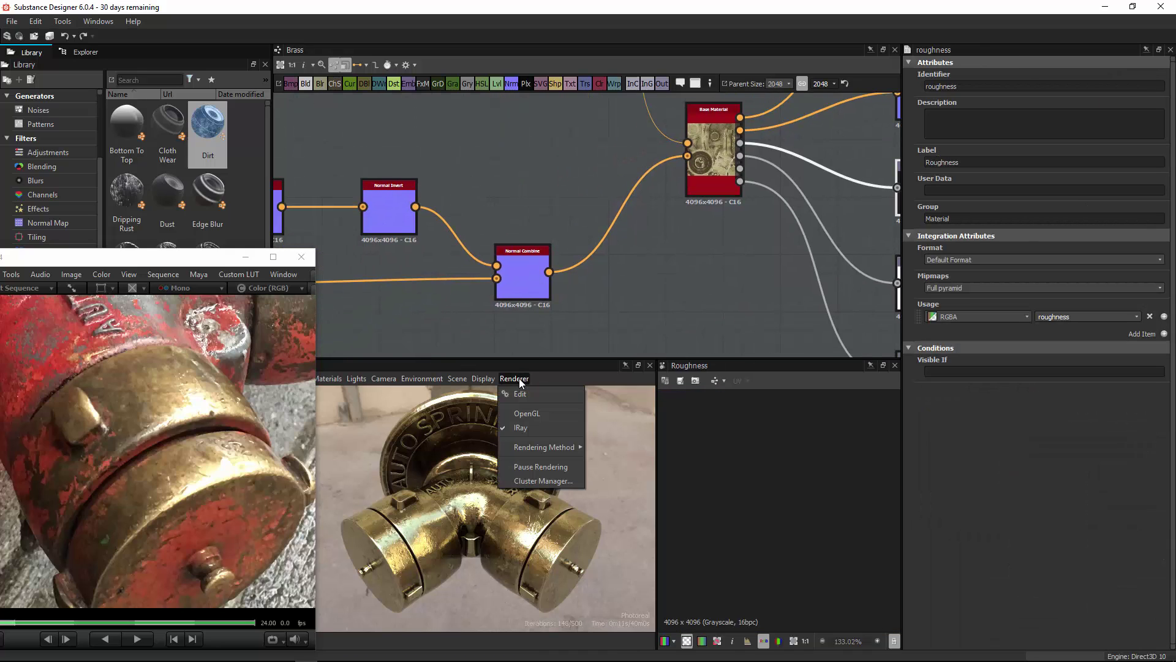
pyautogui.click(527, 413)
pyautogui.moveTo(477, 227); pyautogui.dragTo(611, 221, button='middle')
pyautogui.moveTo(366, 180)
pyautogui.mouseDown(button='middle')
pyautogui.moveTo(654, 205)
pyautogui.moveTo(700, 184)
pyautogui.mouseUp(button='middle')
pyautogui.scroll(-2, 698, 179)
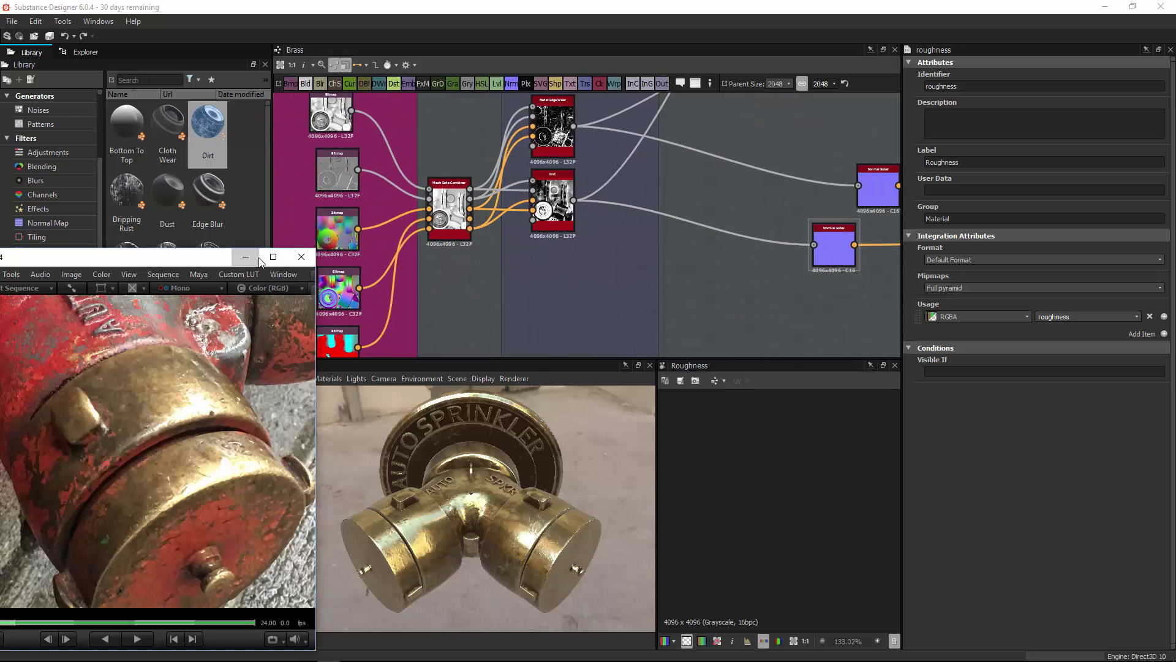
pyautogui.click(257, 258)
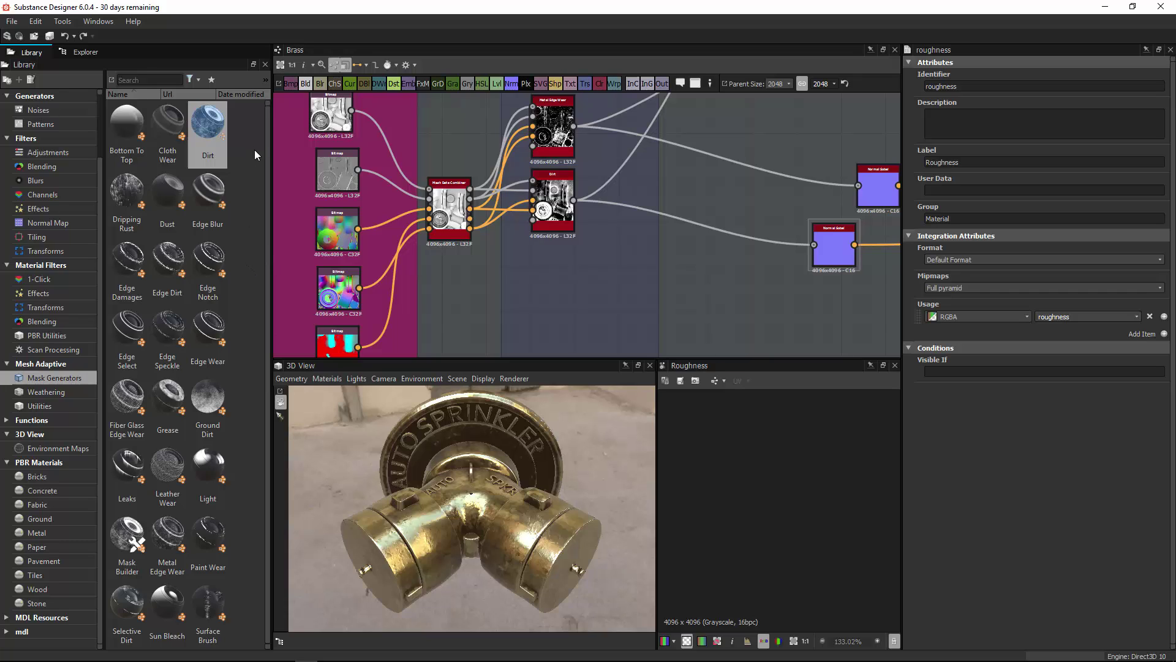
pyautogui.click(251, 194)
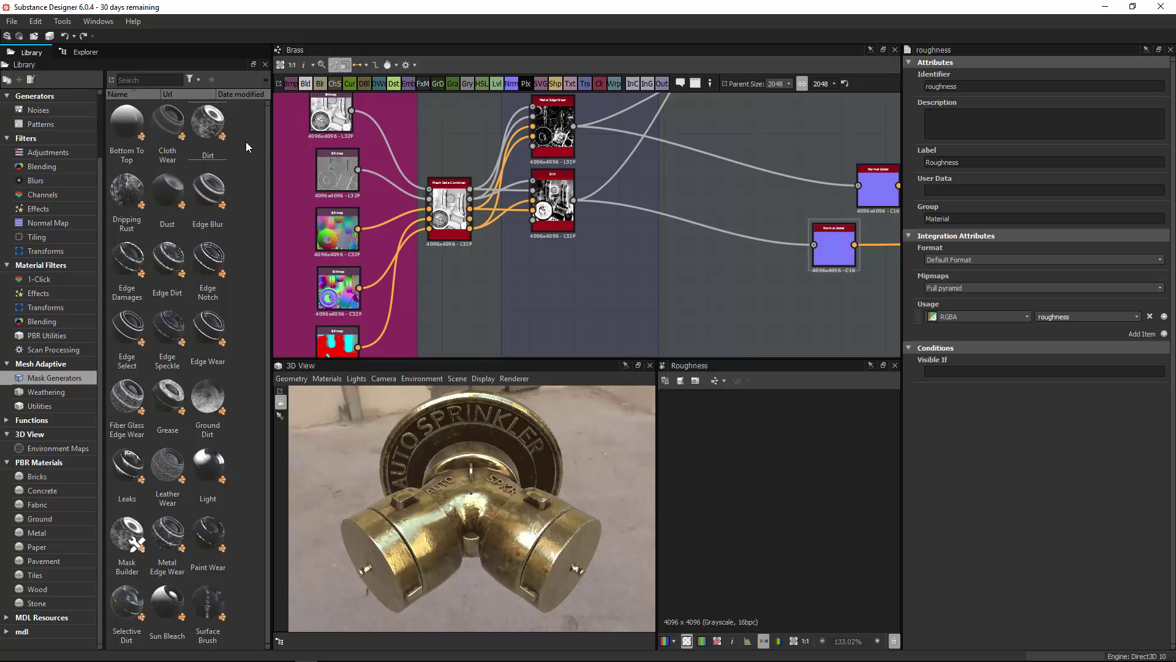
# Step: Add a Dripping Rust mask generator inside the MASK frame, below the Dirt node
pyautogui.click(131, 196)
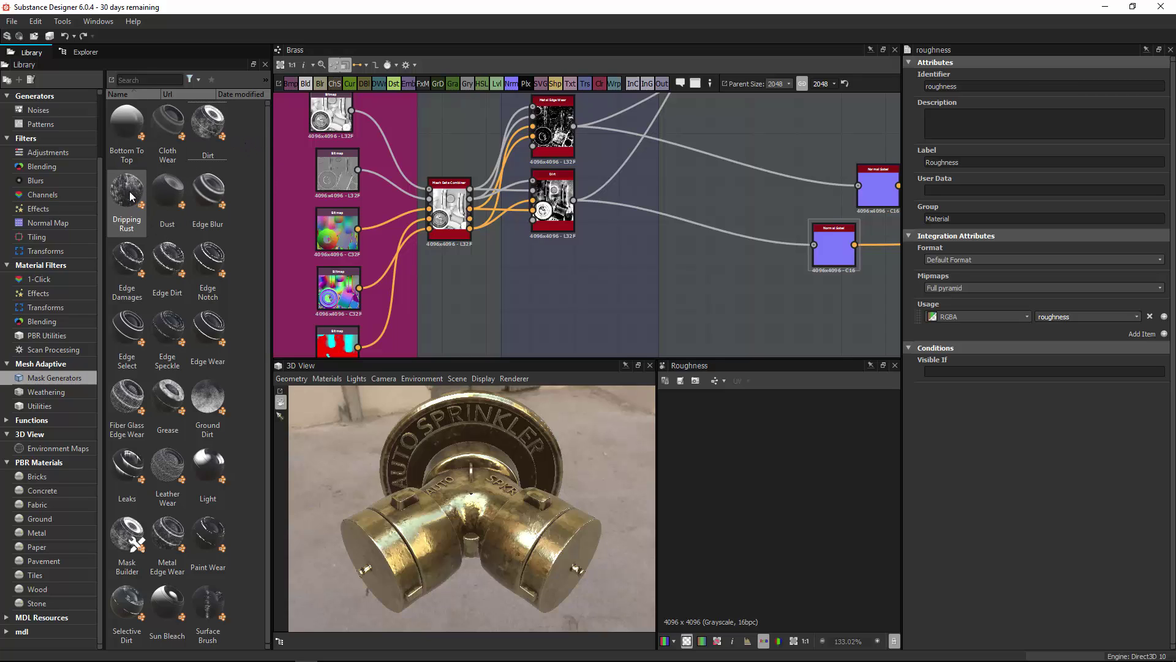
pyautogui.moveTo(130, 196); pyautogui.dragTo(535, 291)
pyautogui.doubleClick(541, 288)
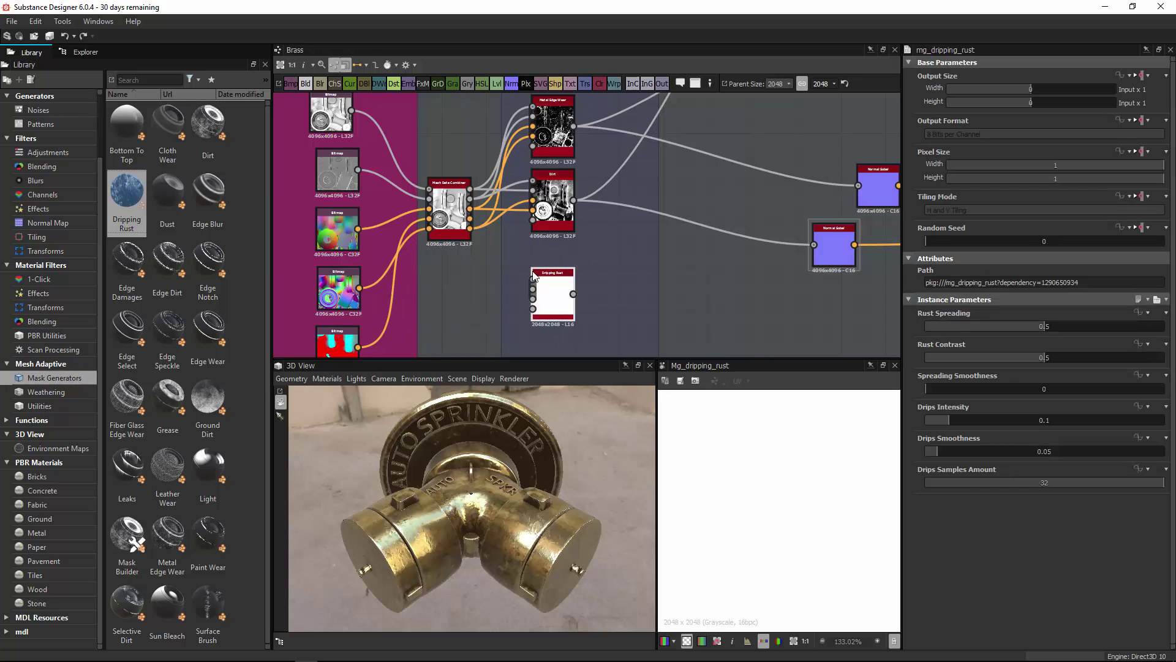
pyautogui.scroll(3, 530, 299)
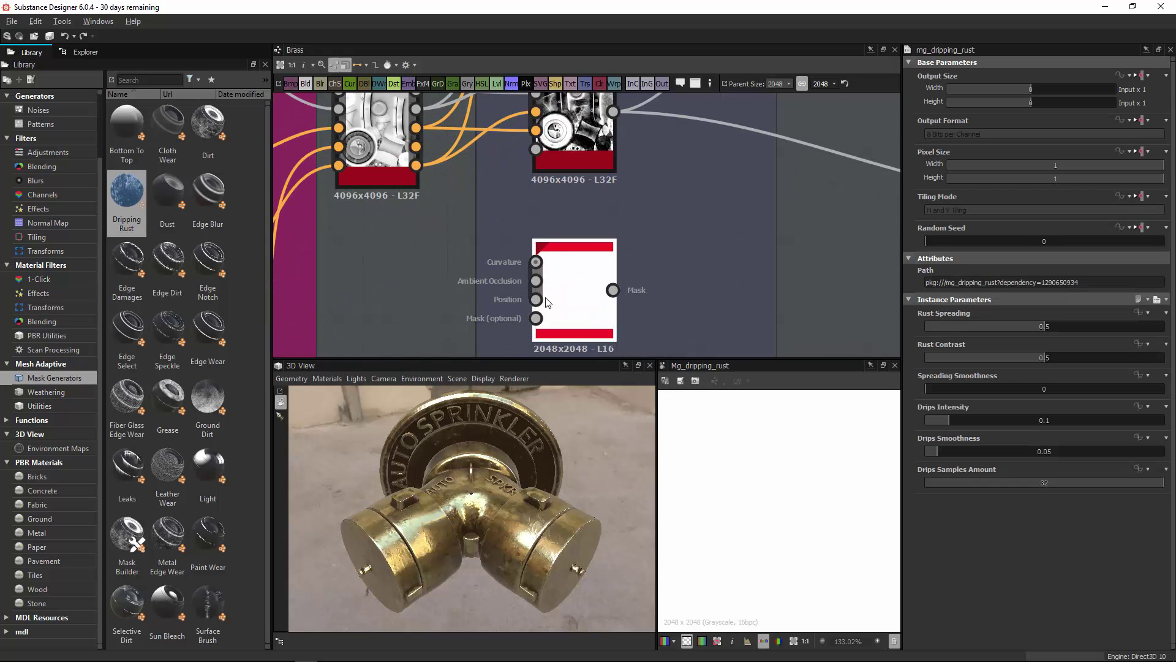
# Step: Connect the mesh data combiner node's outputs to Dripping Rust's Curvature, Ambient Occlusion and Position inputs
pyautogui.scroll(-3, 525, 317)
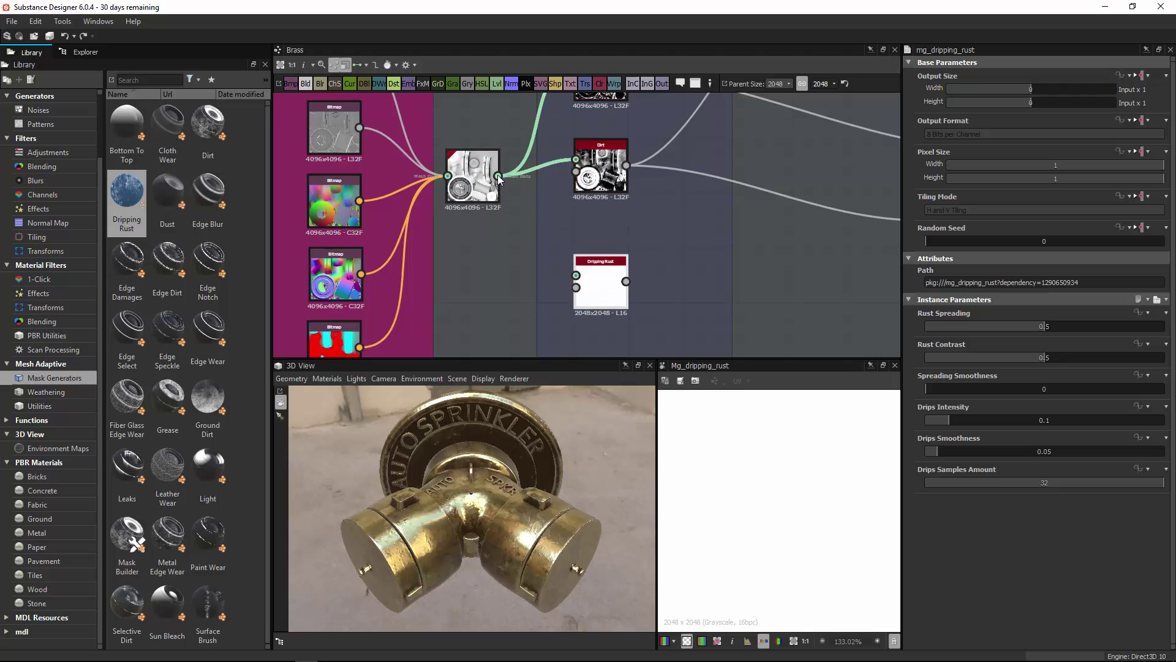
pyautogui.moveTo(498, 178); pyautogui.dragTo(579, 283)
pyautogui.scroll(1, 646, 266)
pyautogui.scroll(2, 645, 266)
pyautogui.moveTo(618, 259); pyautogui.dragTo(592, 249, button='middle')
pyautogui.moveTo(594, 263); pyautogui.dragTo(626, 262)
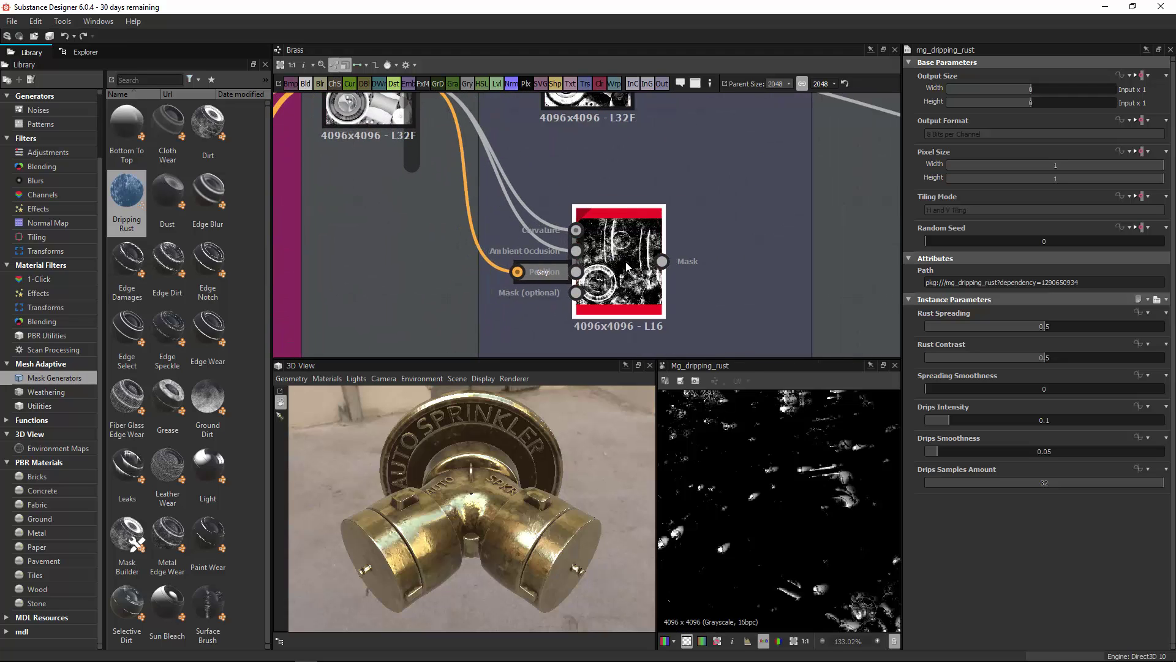
# Step: Set the channel weights of the Grayscale Conversion on Dripping Rust's Position input to R 0, G 1 and B 0
pyautogui.doubleClick(539, 279)
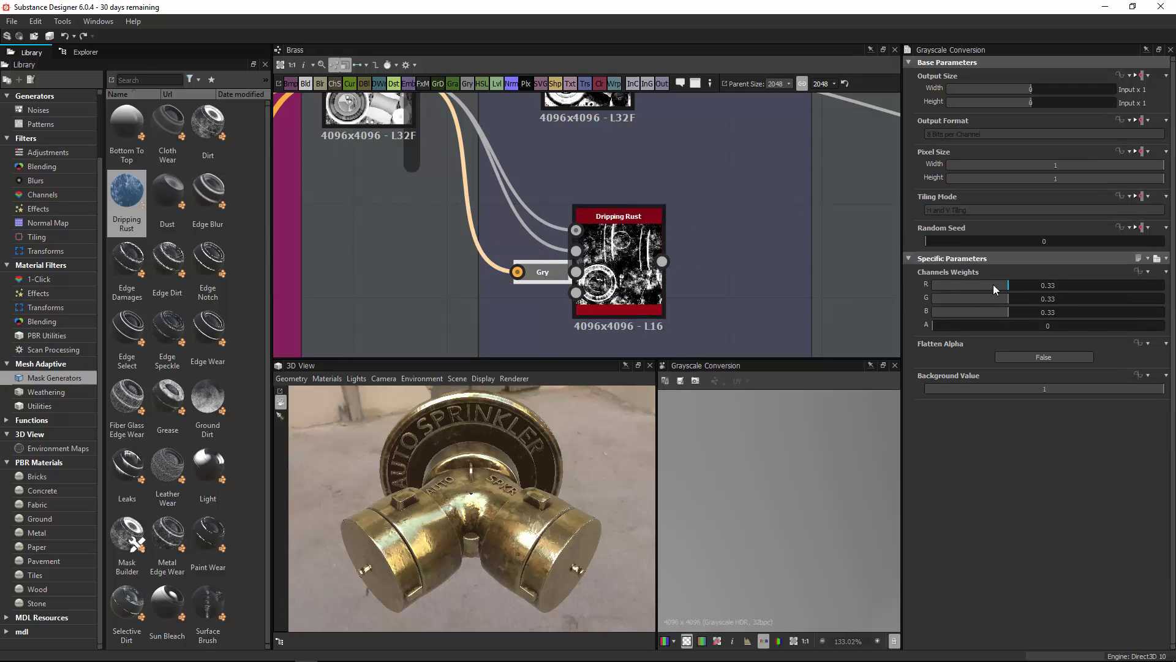
pyautogui.moveTo(989, 285); pyautogui.dragTo(925, 307)
pyautogui.moveTo(998, 299); pyautogui.dragTo(1163, 300)
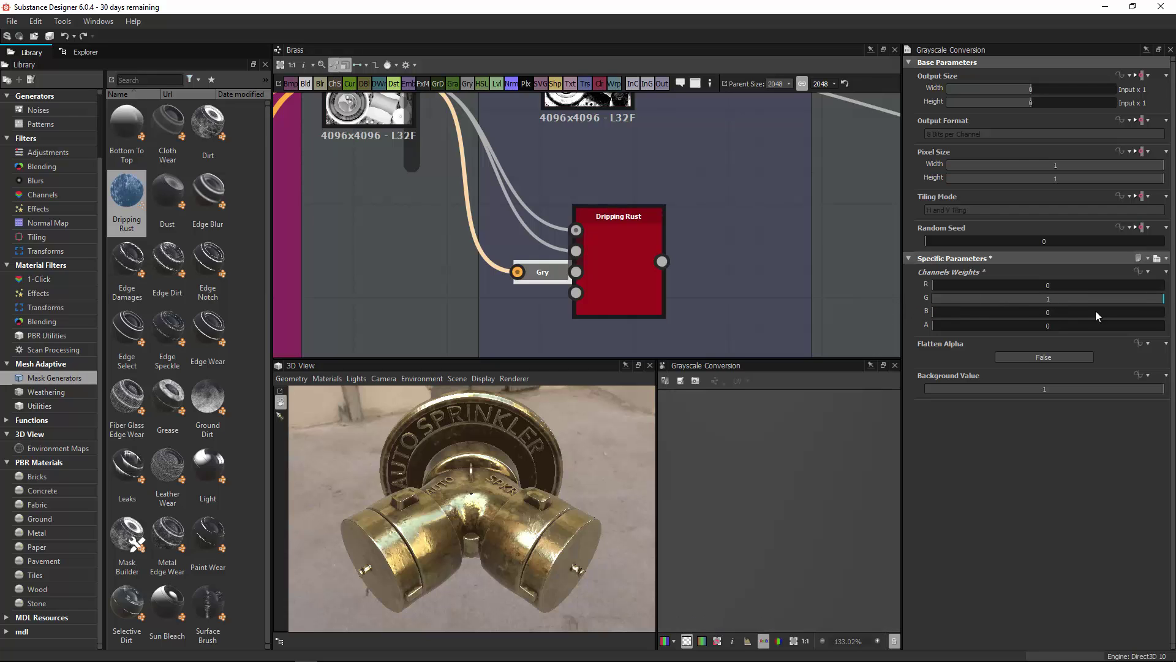
# Step: Enclose the normal map nodes in a new frame titled NORMAL
pyautogui.scroll(-2, 491, 325)
pyautogui.moveTo(490, 325); pyautogui.dragTo(592, 299, button='middle')
pyautogui.moveTo(783, 235); pyautogui.dragTo(589, 241, button='middle')
pyautogui.scroll(-2, 668, 225)
pyautogui.moveTo(860, 233); pyautogui.dragTo(431, 250, button='middle')
pyautogui.scroll(-3, 643, 254)
pyautogui.moveTo(519, 278); pyautogui.dragTo(633, 324, button='middle')
pyautogui.moveTo(569, 228); pyautogui.dragTo(755, 306)
pyautogui.rightClick(726, 281)
pyautogui.click(794, 357)
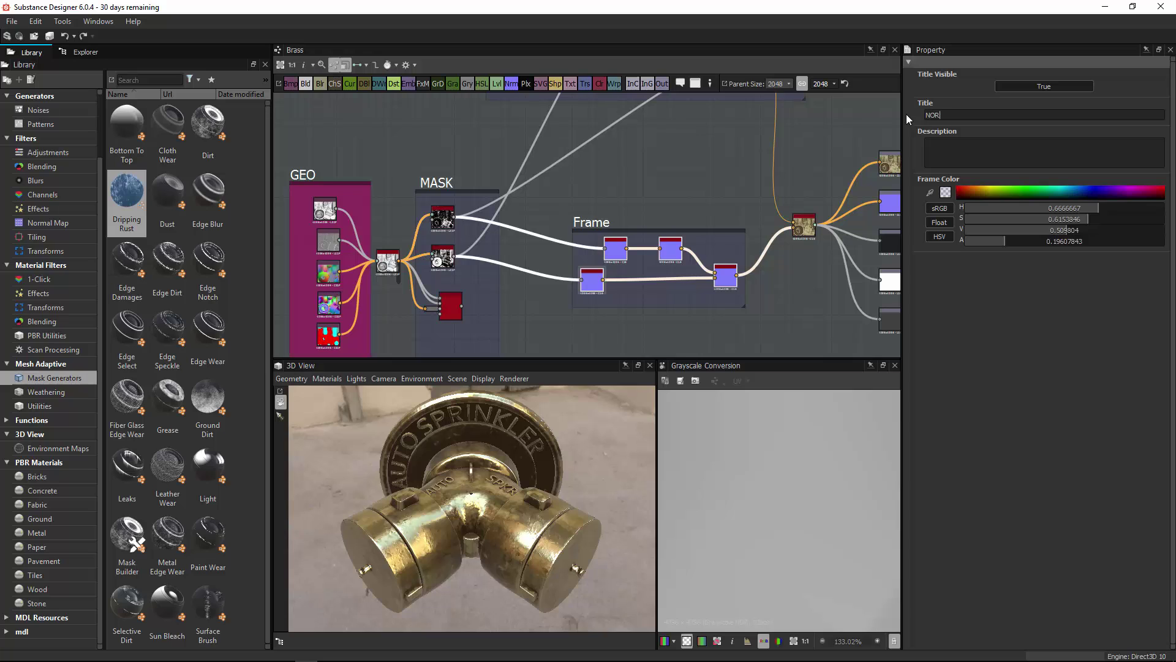
pyautogui.write('ORMAL')
# Step: Move the NORMAL frame with its nodes upward to make room below it
pyautogui.scroll(-3, 701, 152)
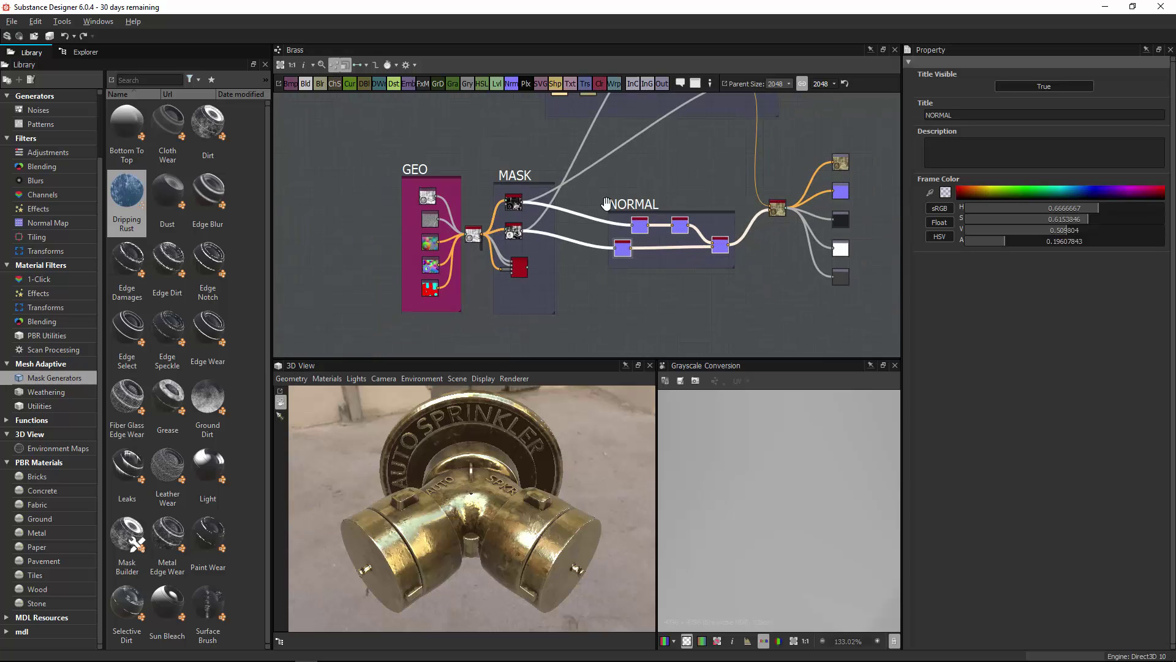
pyautogui.moveTo(596, 218); pyautogui.dragTo(561, 266, button='middle')
pyautogui.moveTo(618, 254); pyautogui.dragTo(596, 196)
pyautogui.moveTo(628, 229); pyautogui.dragTo(604, 168, button='middle')
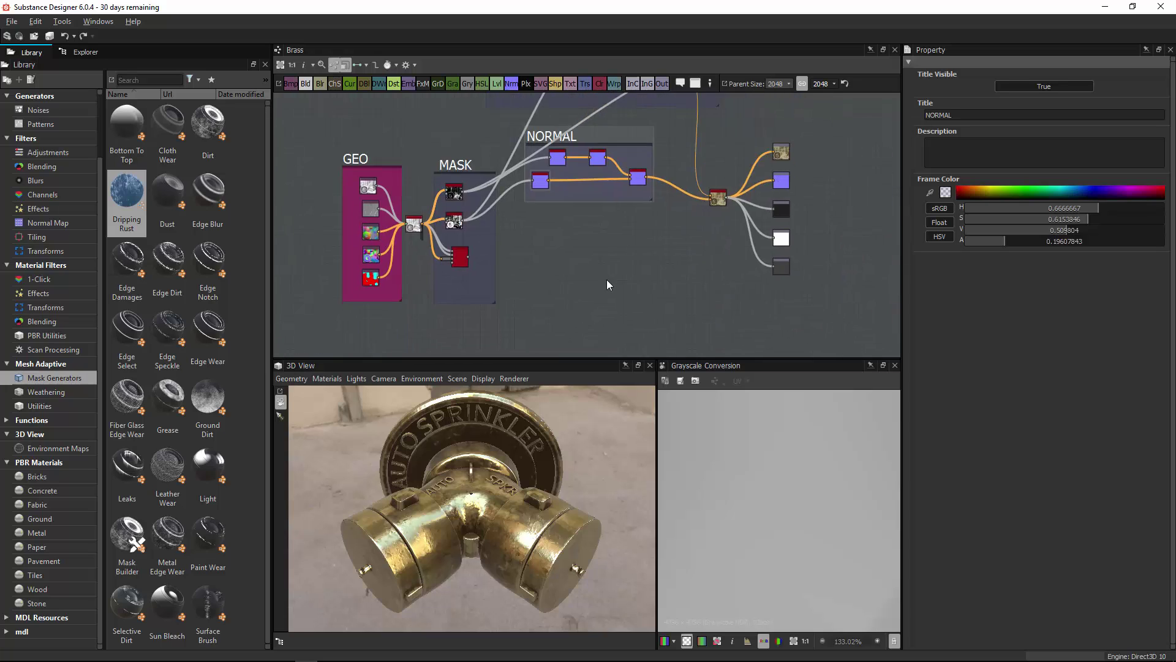
# Step: Enable the user-defined Roughness map on the Base Material node by setting it to True
pyautogui.scroll(4, 726, 187)
pyautogui.doubleClick(737, 195)
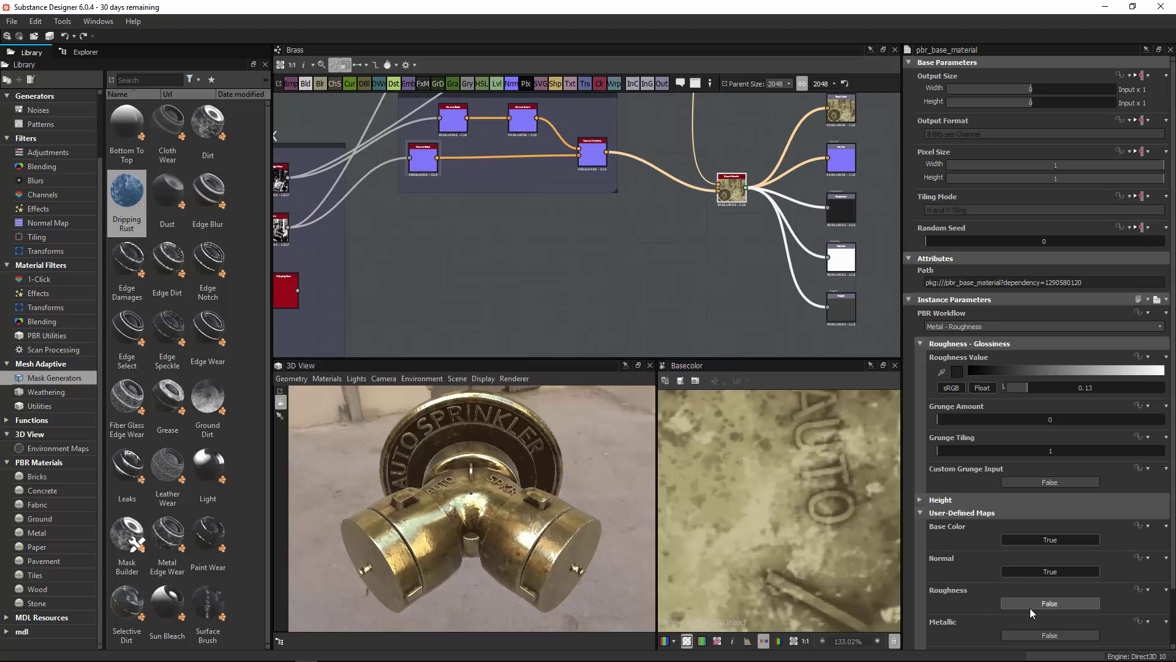
pyautogui.click(1031, 605)
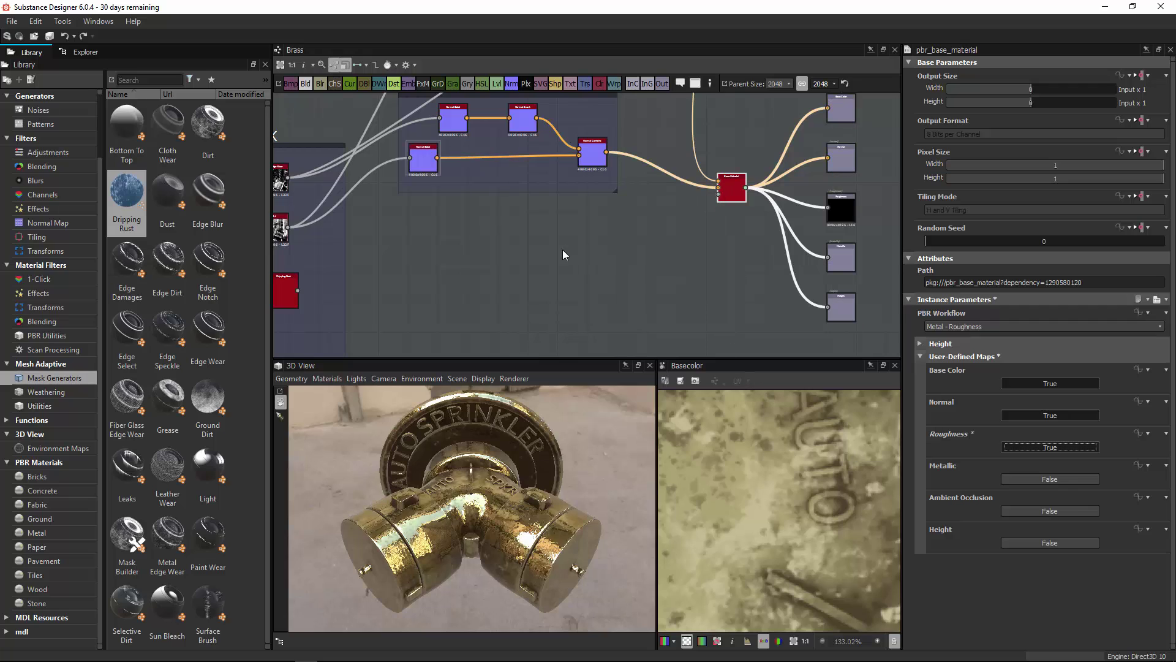
# Step: Add an empty frame below the NORMAL frame and title it ROUGHNESS
pyautogui.scroll(2, 457, 291)
pyautogui.moveTo(457, 291); pyautogui.dragTo(551, 258, button='middle')
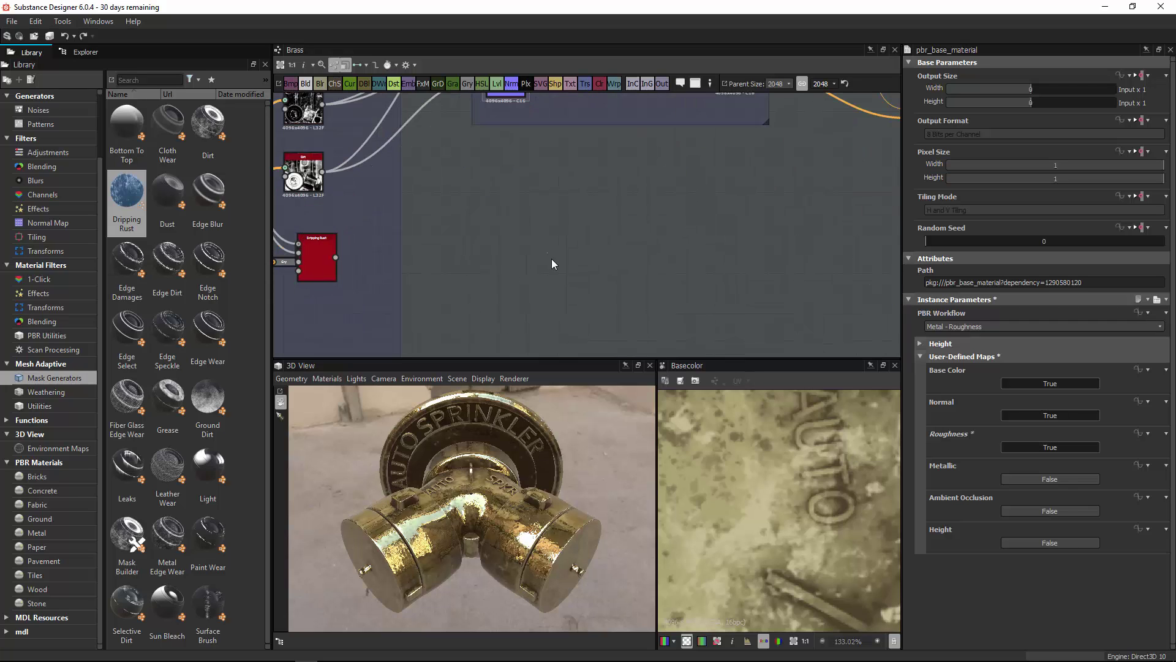
pyautogui.rightClick(571, 182)
pyautogui.click(636, 206)
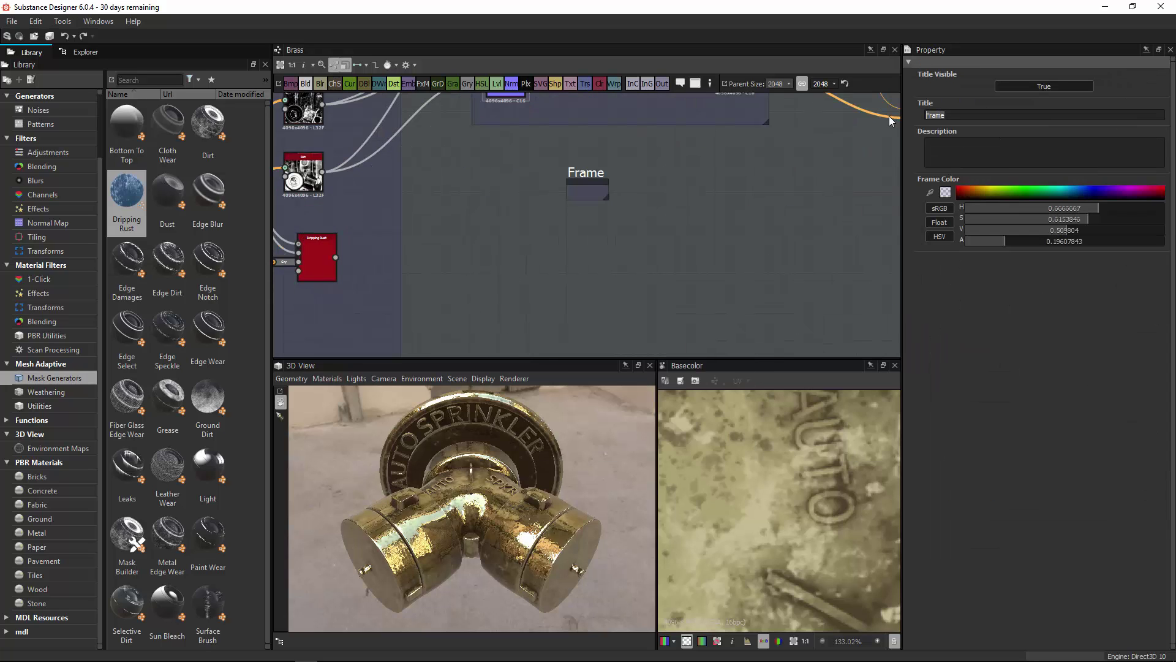
pyautogui.write('ROUCG')
pyautogui.write('N')
pyautogui.press('BackSpace')
pyautogui.press('BackSpace')
pyautogui.press('BackSpace')
pyautogui.write('GHNESS')
pyautogui.press('Return')
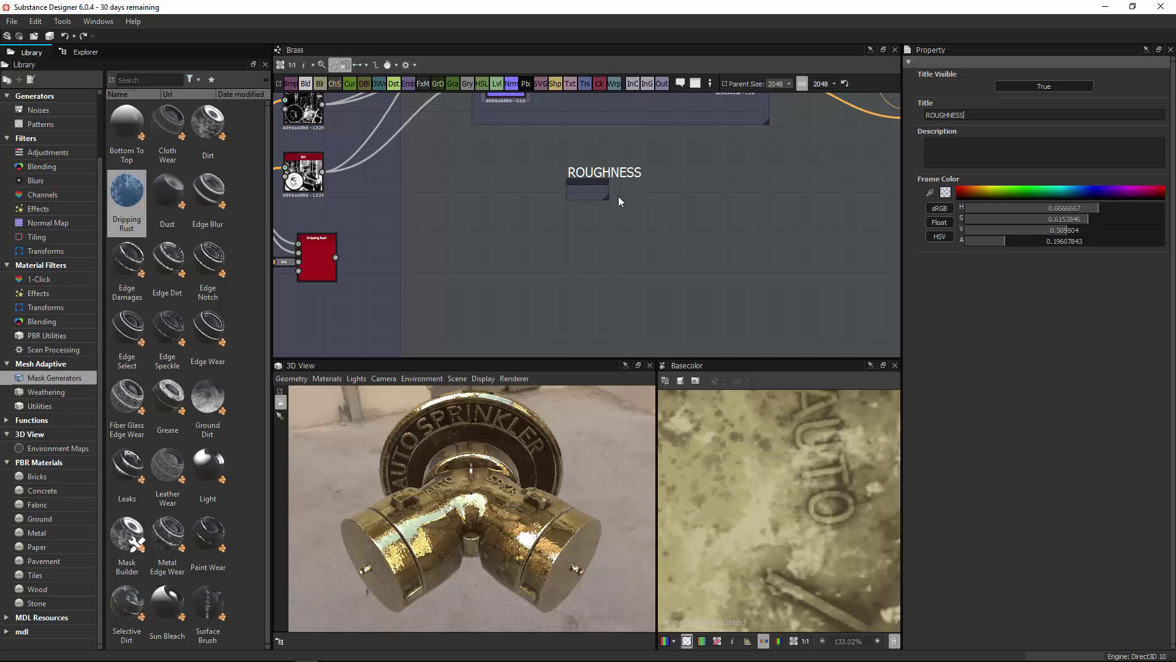
# Step: Enlarge the ROUGHNESS frame to about the width of the NORMAL frame and place it directly beneath it
pyautogui.moveTo(607, 197); pyautogui.dragTo(848, 314)
pyautogui.moveTo(768, 188); pyautogui.dragTo(656, 161)
pyautogui.scroll(-1, 506, 266)
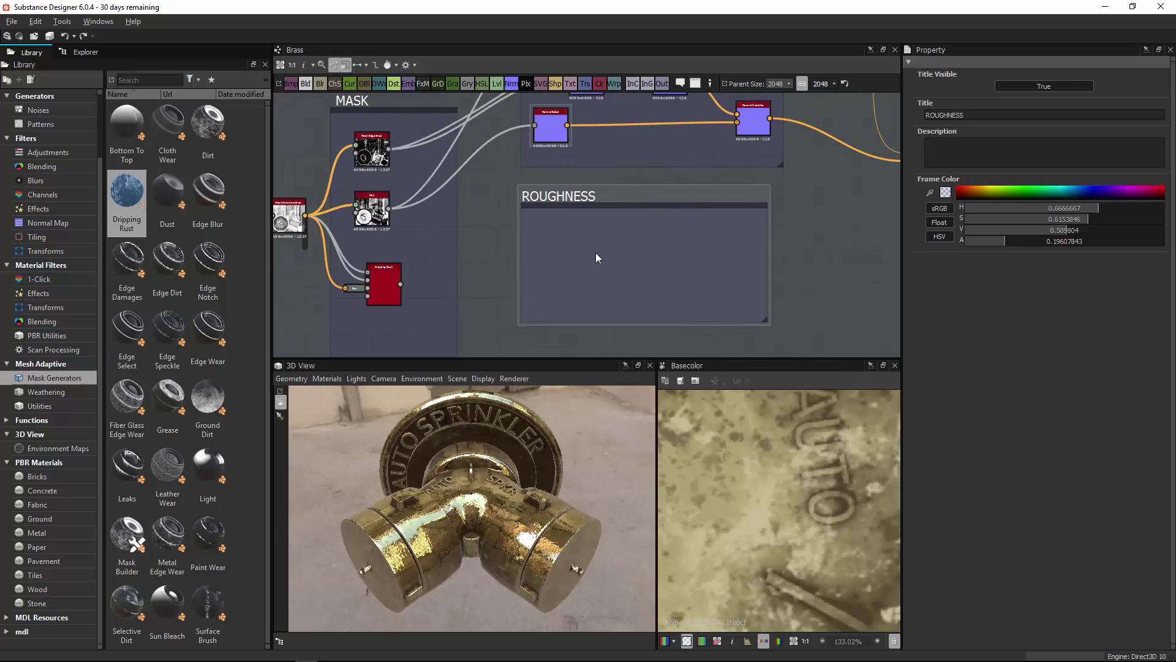
pyautogui.click(631, 264)
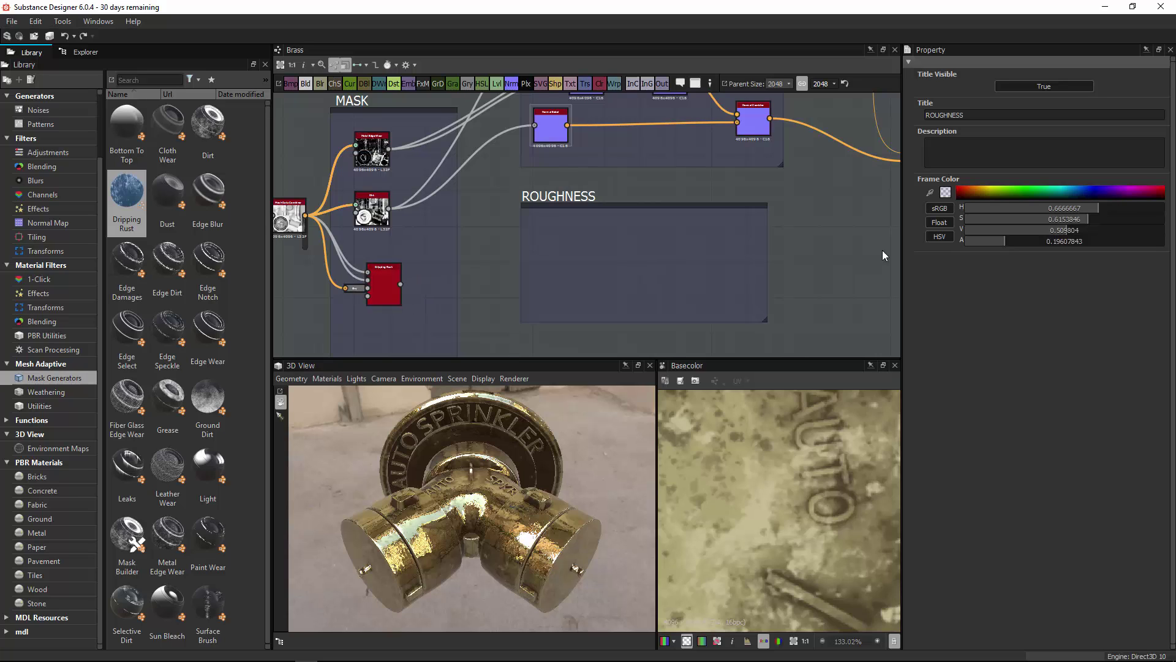
# Step: Try connecting Dripping Rust's output directly to Base Material's roughness input and inspect the effect on the hydrant
pyautogui.moveTo(385, 270); pyautogui.dragTo(686, 184)
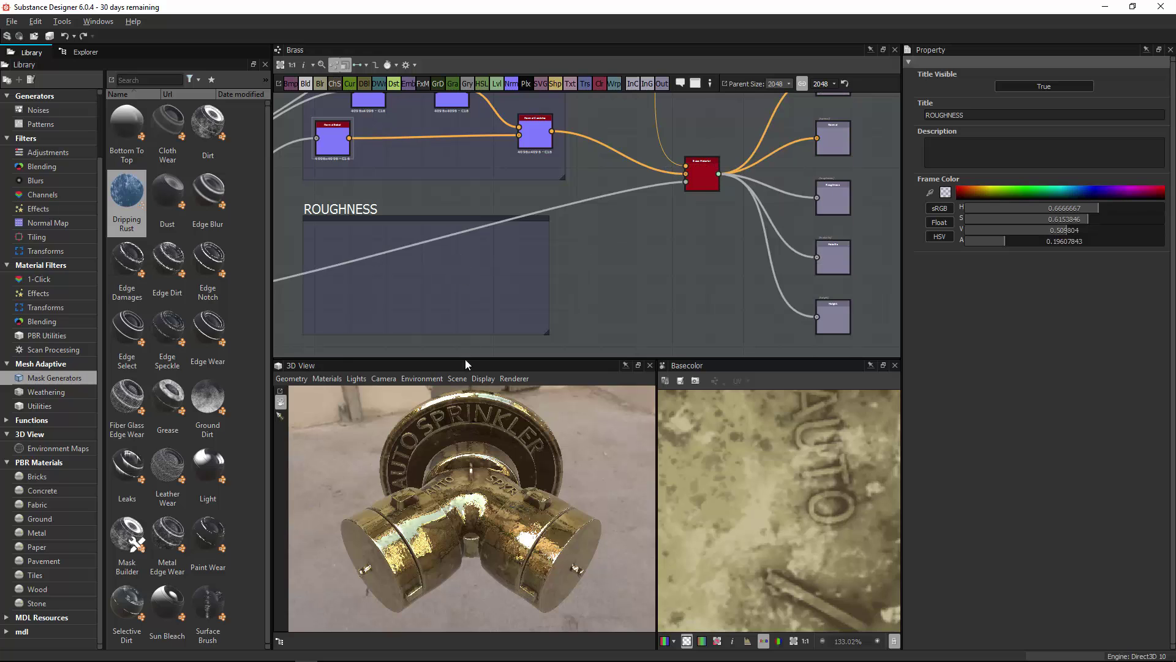
pyautogui.moveTo(589, 243); pyautogui.dragTo(561, 250, button='middle')
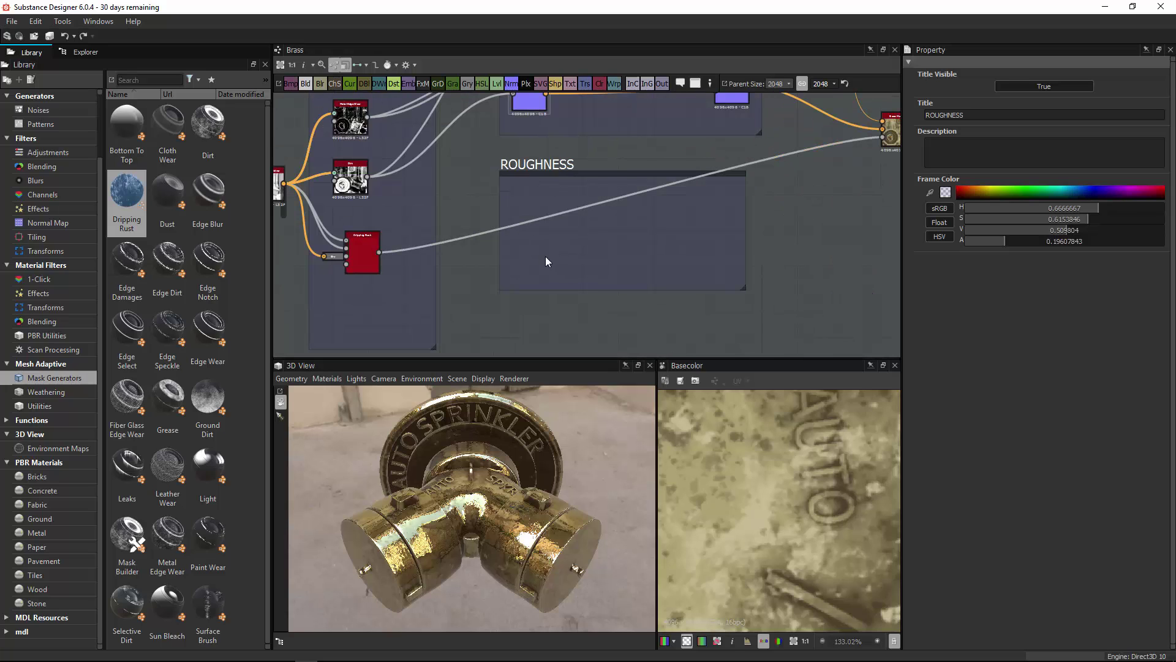
pyautogui.scroll(2, 540, 244)
pyautogui.moveTo(650, 215); pyautogui.dragTo(722, 205, button='middle')
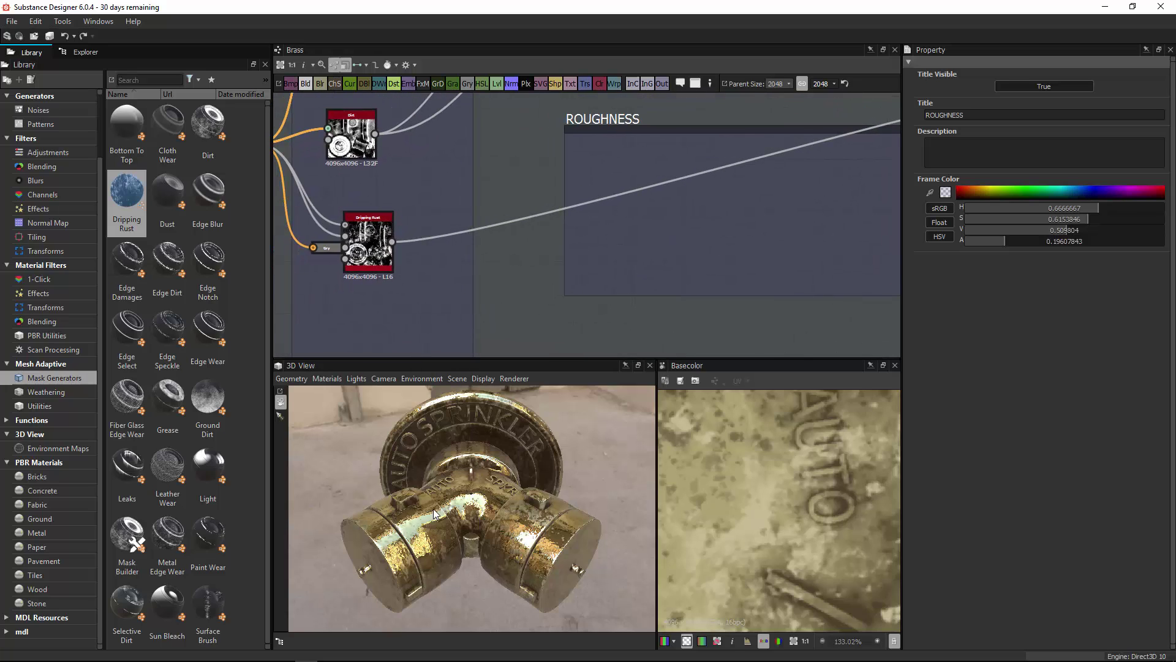
pyautogui.moveTo(421, 514); pyautogui.dragTo(513, 516)
pyautogui.moveTo(514, 517); pyautogui.dragTo(480, 407, button='middle')
pyautogui.moveTo(480, 407); pyautogui.dragTo(705, 336, button='right')
pyautogui.moveTo(564, 438); pyautogui.dragTo(474, 439)
pyautogui.moveTo(672, 234); pyautogui.dragTo(607, 250, button='middle')
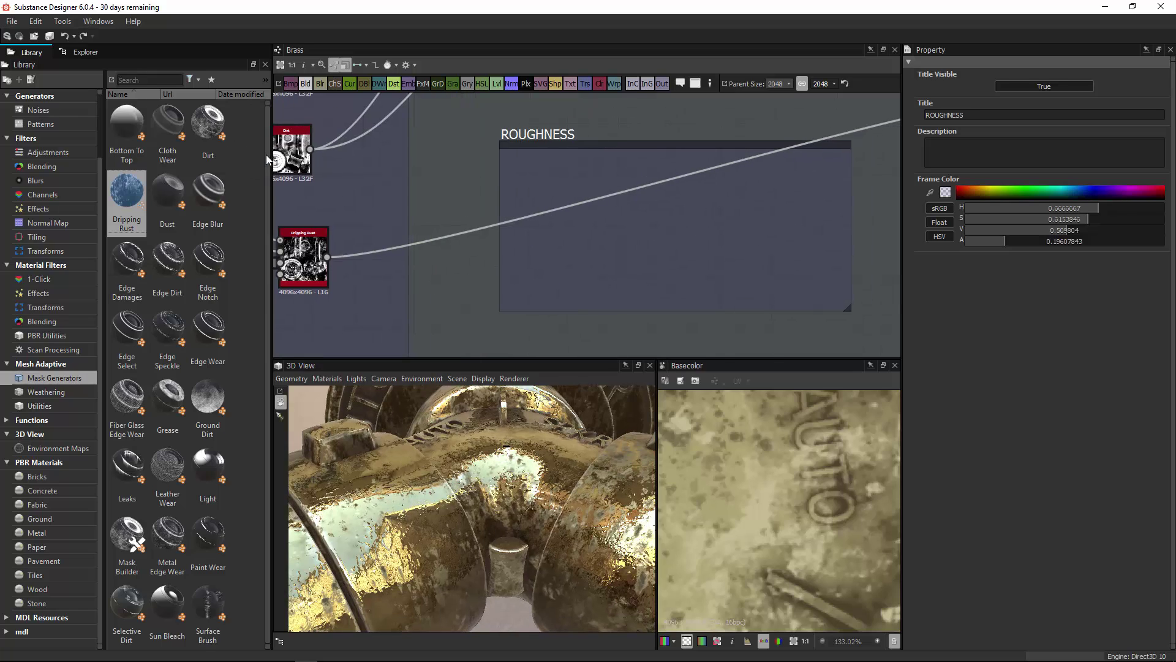
# Step: Add a BnW Spots 1 noise node inside the ROUGHNESS frame
pyautogui.moveTo(404, 207); pyautogui.dragTo(556, 383, button='middle')
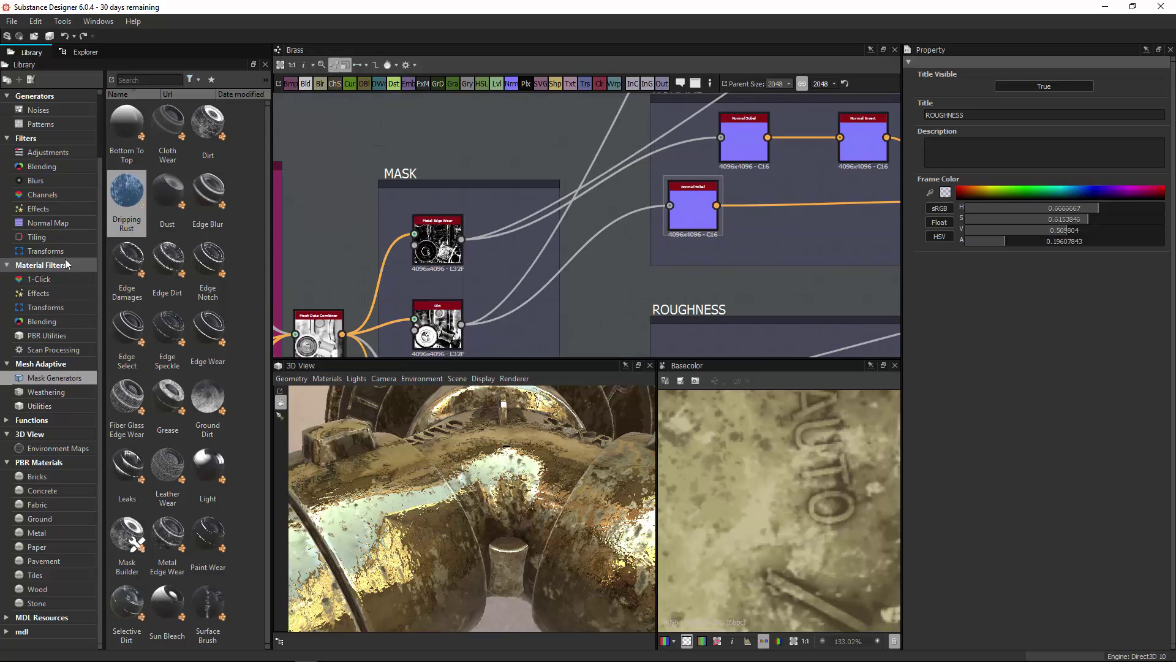
pyautogui.click(58, 112)
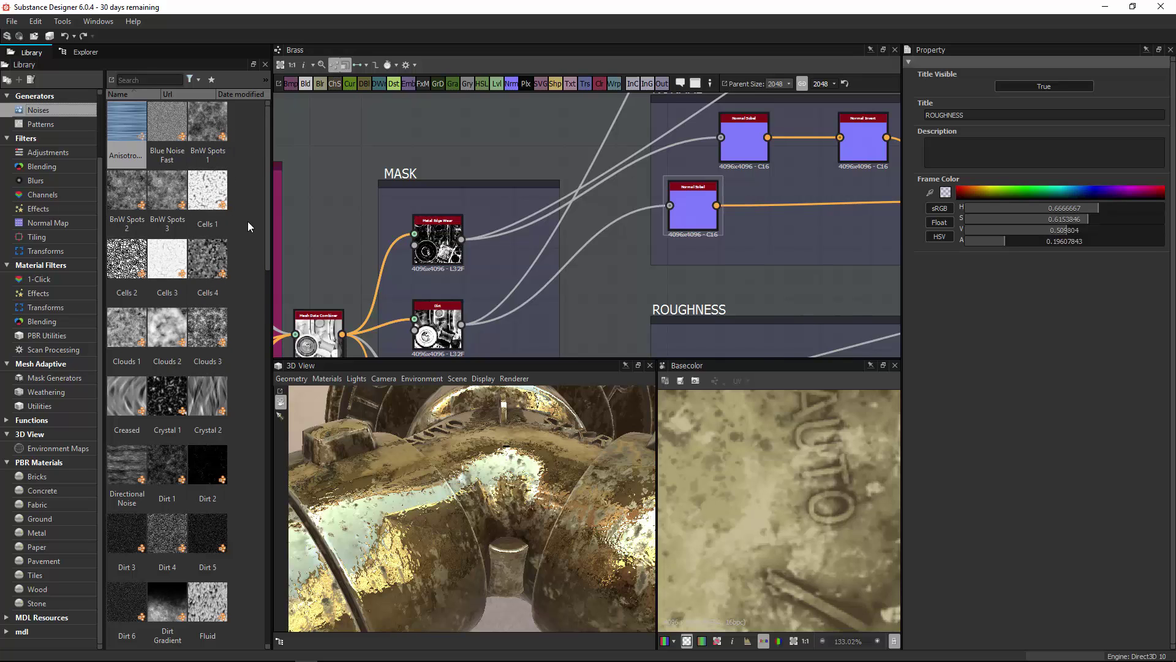
pyautogui.moveTo(224, 136); pyautogui.dragTo(708, 314)
pyautogui.moveTo(726, 230); pyautogui.dragTo(692, 91, button='middle')
pyautogui.scroll(-5, 676, 207)
pyautogui.scroll(4, 675, 207)
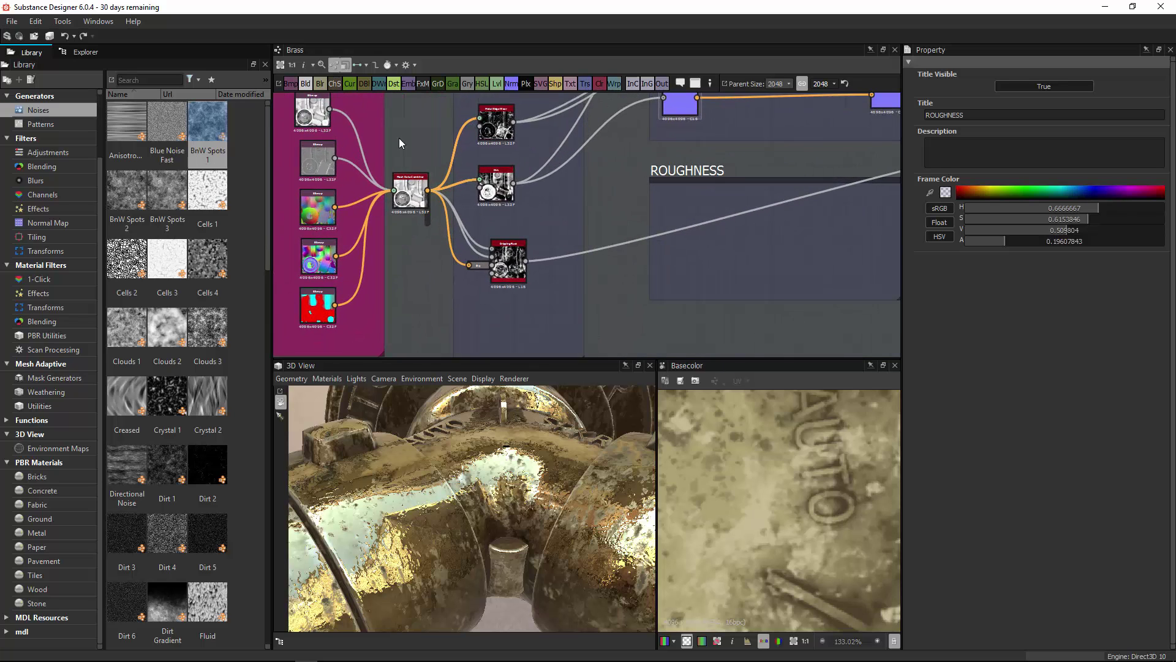
pyautogui.moveTo(658, 209); pyautogui.dragTo(695, 220)
# Step: Move the BnW Spots 1 node lower in the ROUGHNESS frame, clear of the Dripping Rust connection
pyautogui.scroll(-5, 726, 475)
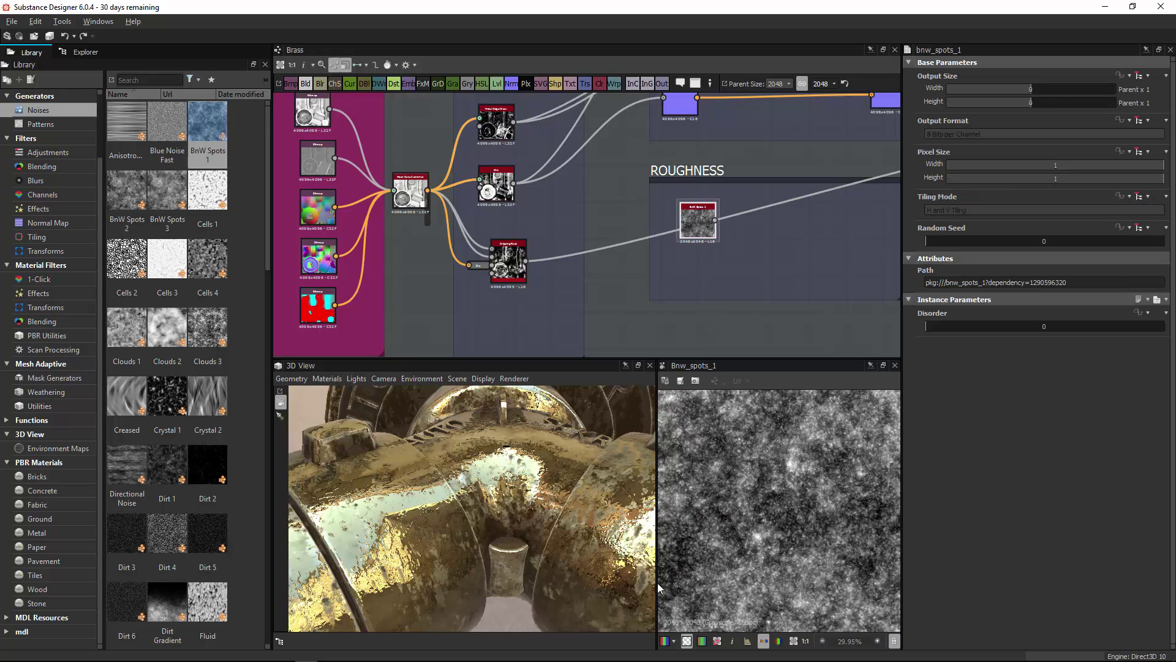
pyautogui.scroll(1, 785, 512)
pyautogui.moveTo(730, 248); pyautogui.dragTo(604, 213, button='middle')
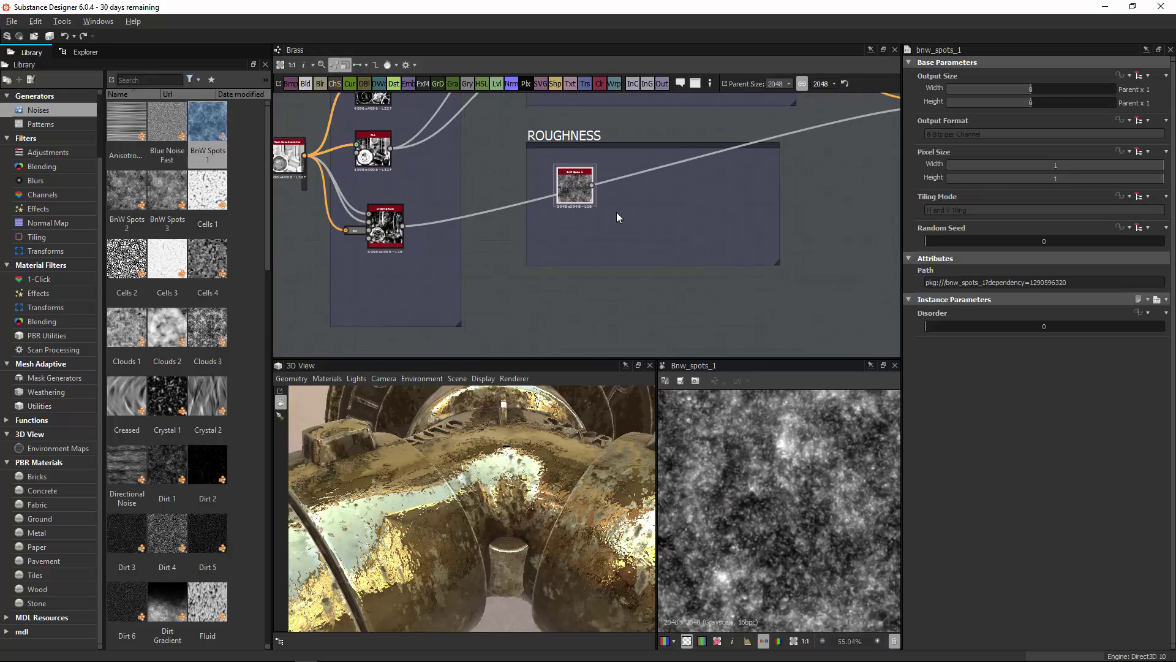
pyautogui.scroll(1, 597, 206)
pyautogui.moveTo(562, 191); pyautogui.dragTo(556, 233)
pyautogui.moveTo(724, 217); pyautogui.dragTo(549, 251, button='middle')
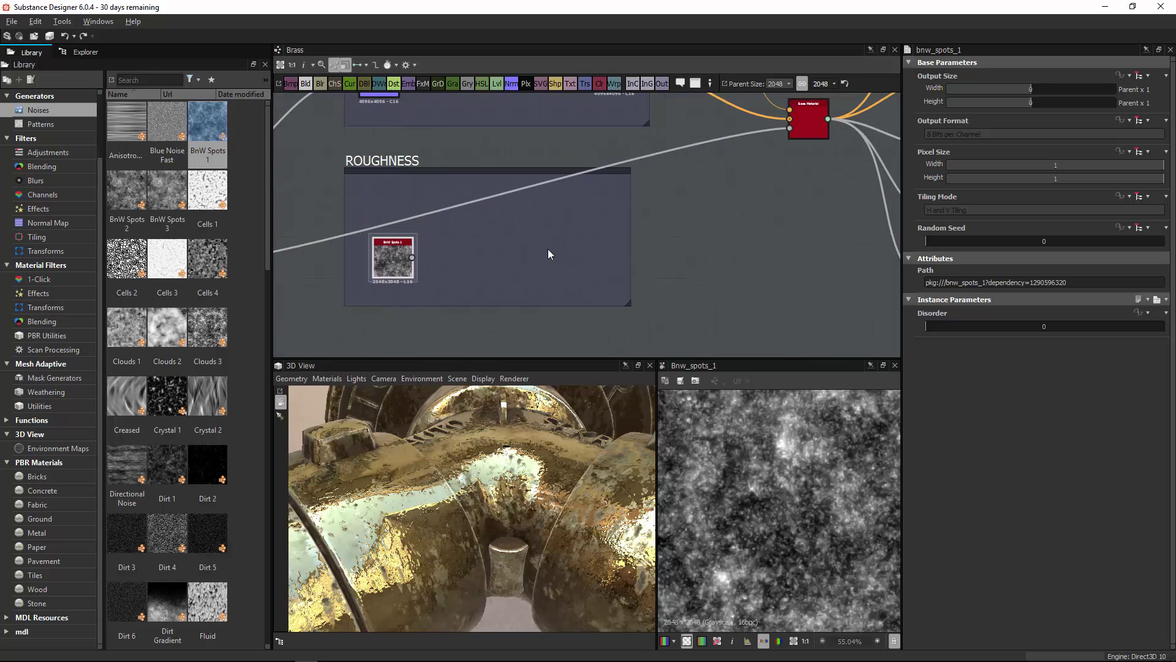
# Step: Add a Levels node after BnW Spots 1 and connect its output to Base Material's roughness input
pyautogui.click(497, 84)
pyautogui.moveTo(638, 199); pyautogui.dragTo(789, 128)
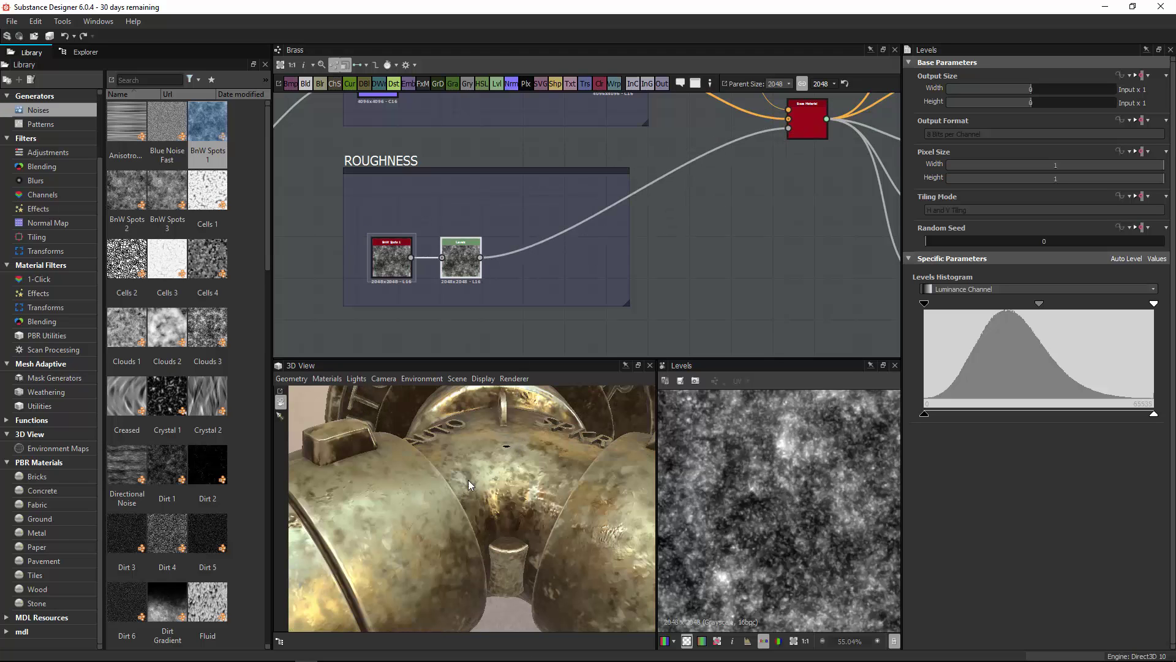
pyautogui.moveTo(417, 508); pyautogui.dragTo(509, 490)
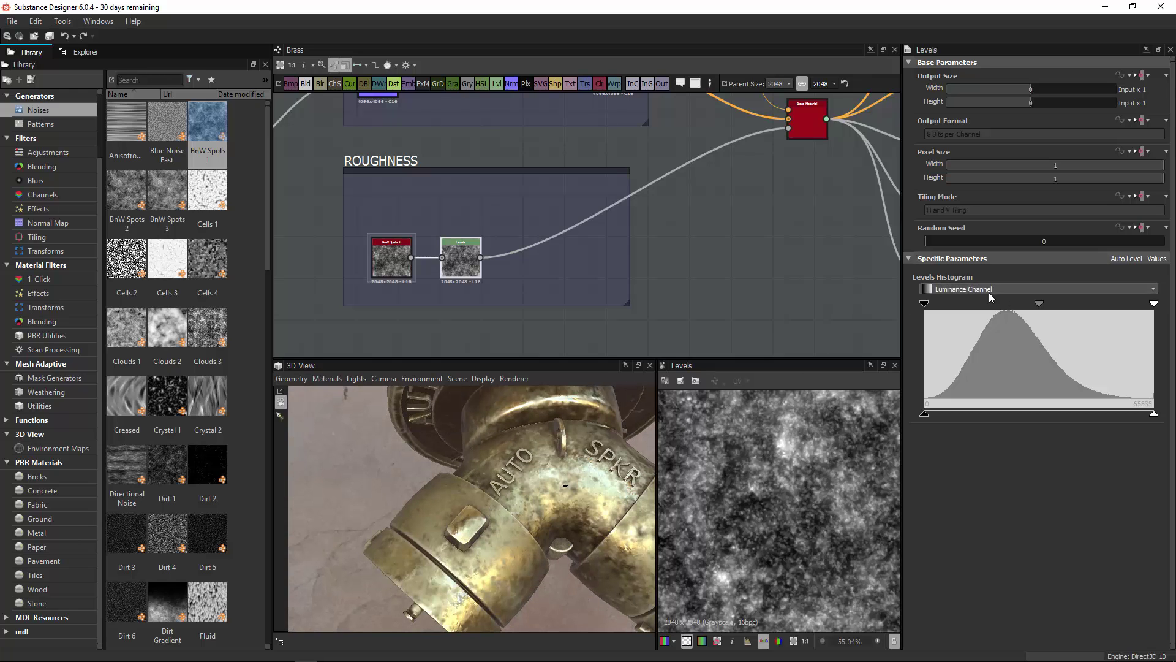
# Step: Show the Levels node's parameters as values and set Level In Mid to 0.26
pyautogui.click(1155, 259)
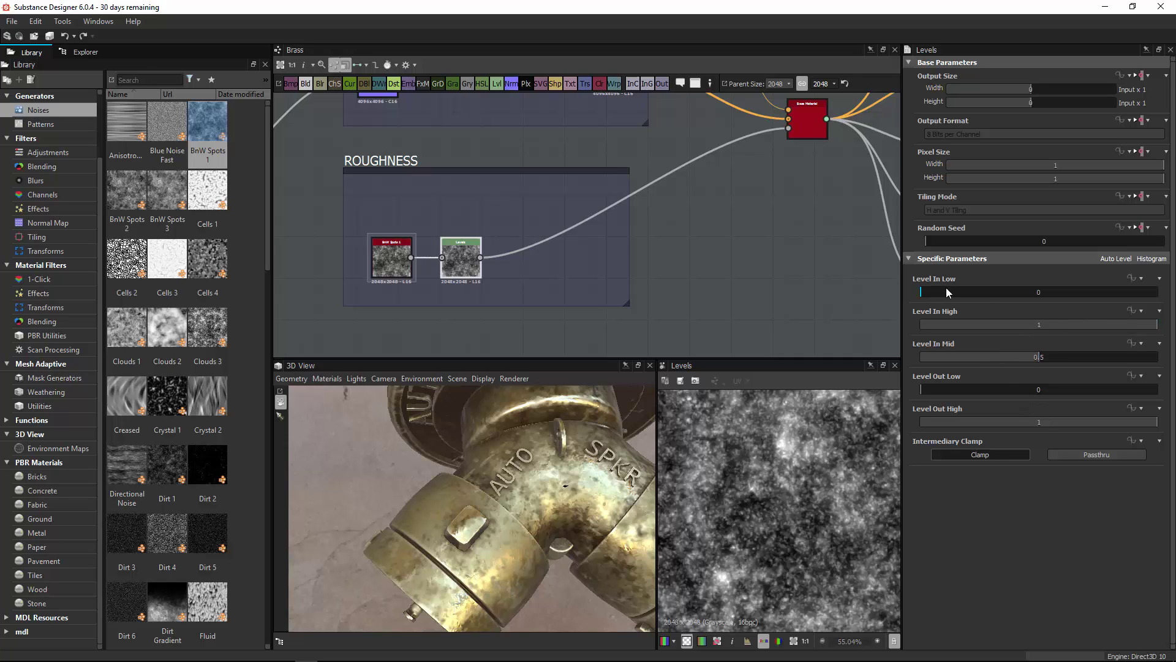
pyautogui.moveTo(947, 292); pyautogui.dragTo(919, 292)
pyautogui.moveTo(1031, 359); pyautogui.dragTo(987, 355)
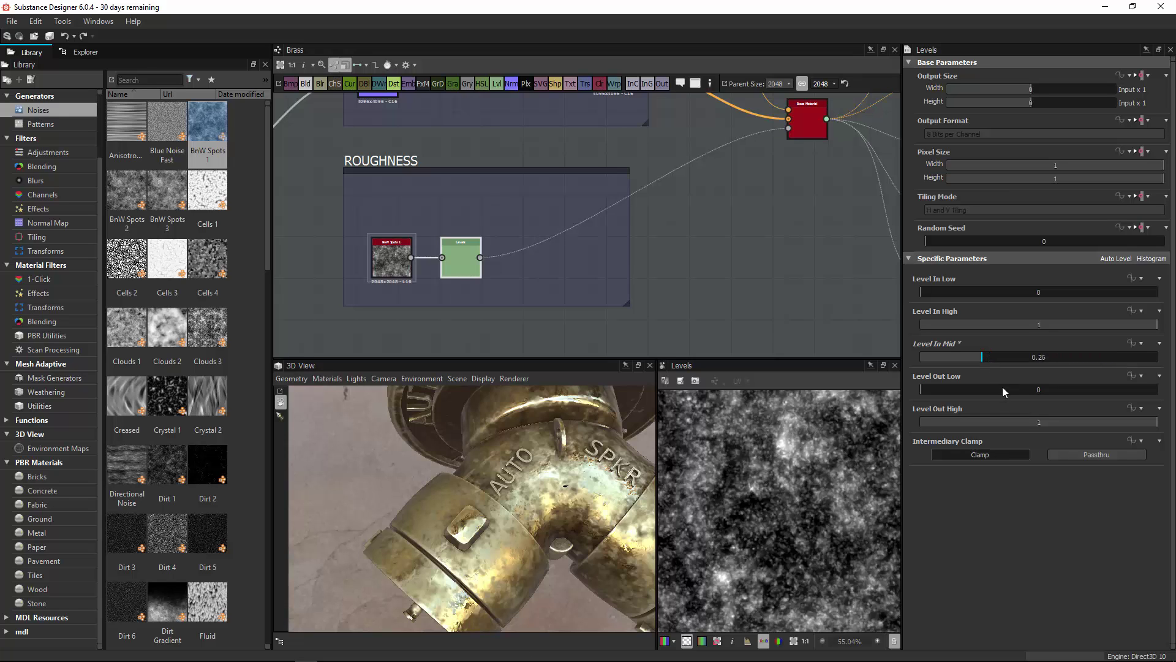
# Step: Try Level Out Low at 0.03 and Level Out High at 0.45 on the Levels node
pyautogui.click(963, 390)
pyautogui.moveTo(959, 390); pyautogui.dragTo(955, 391)
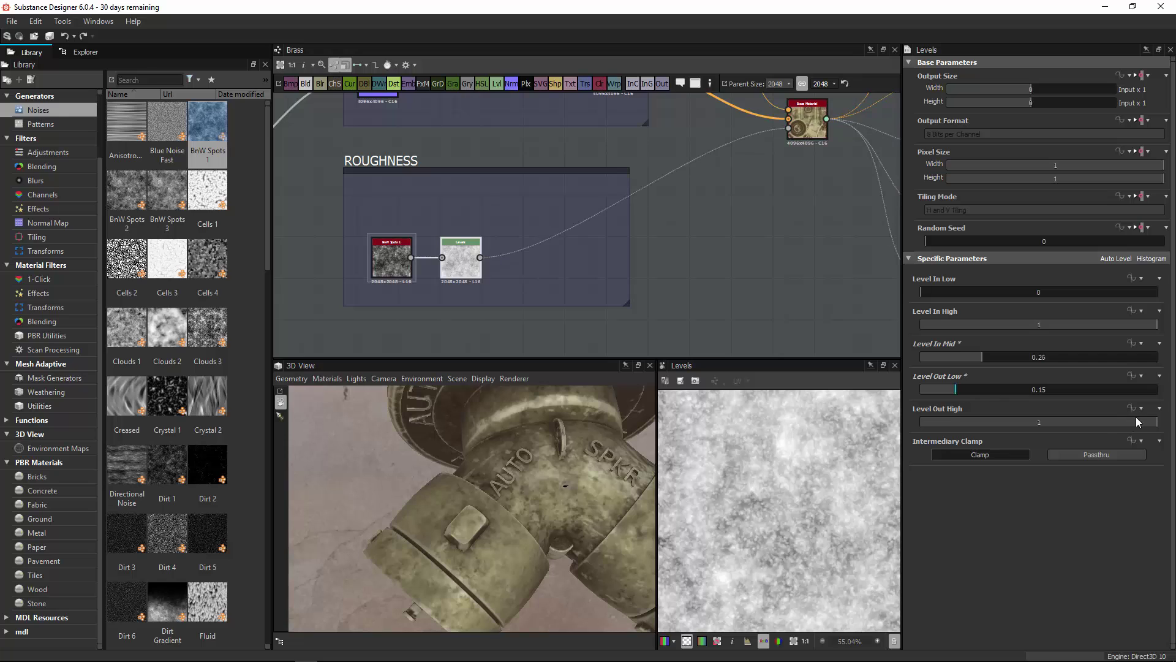
pyautogui.click(1100, 423)
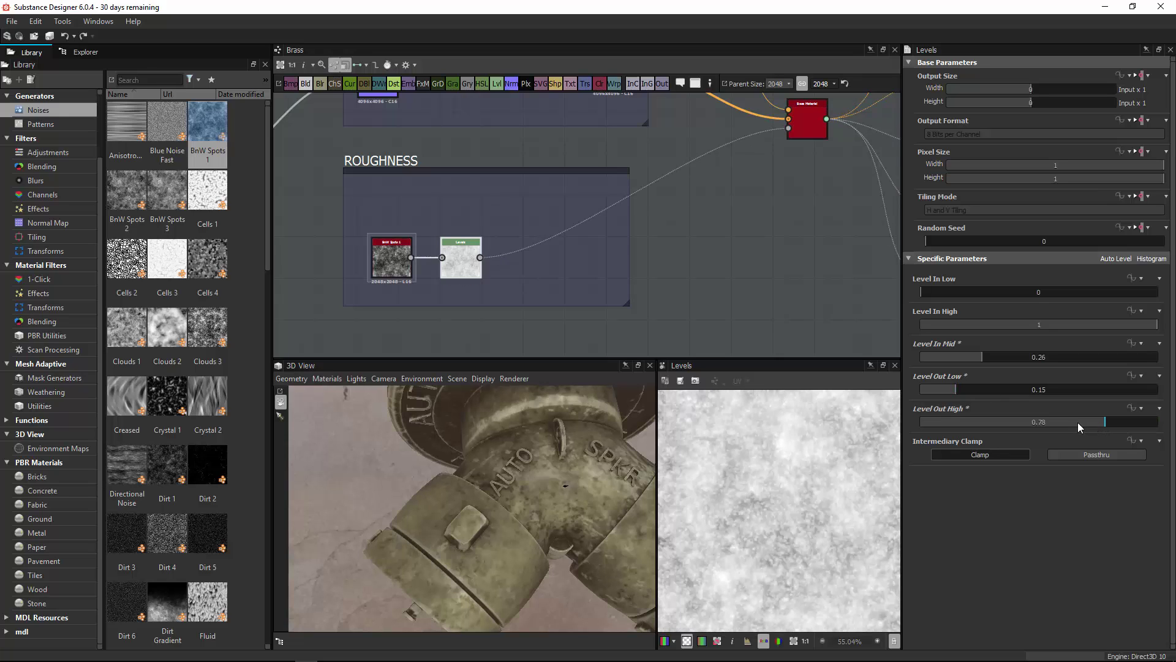
pyautogui.click(1078, 421)
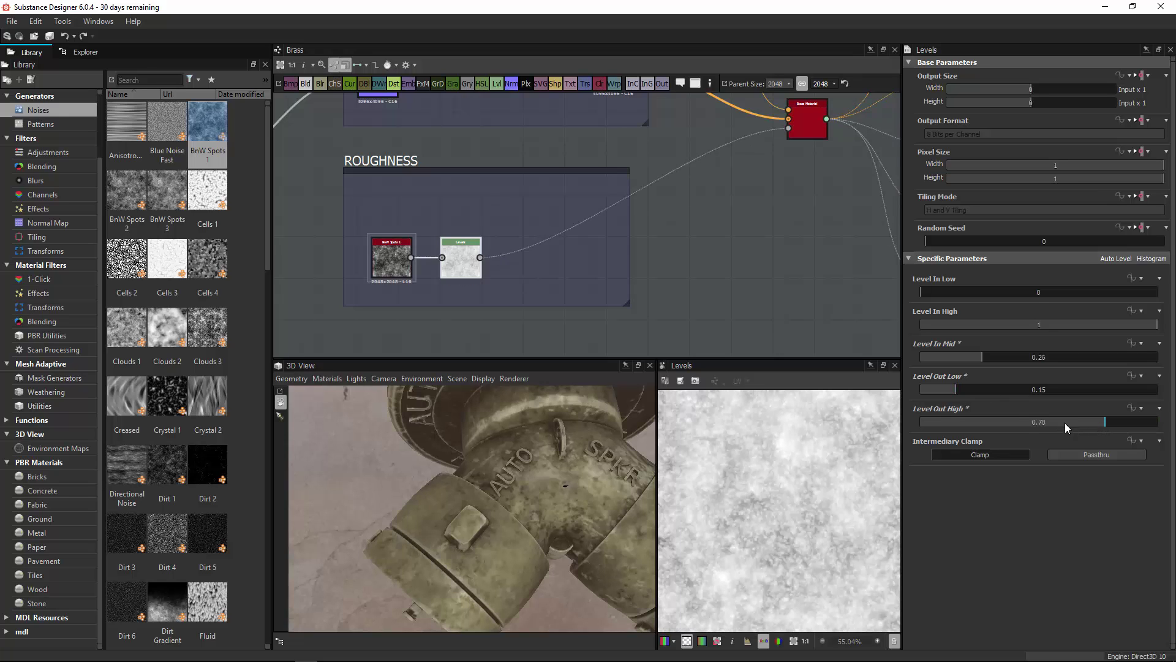
pyautogui.click(938, 390)
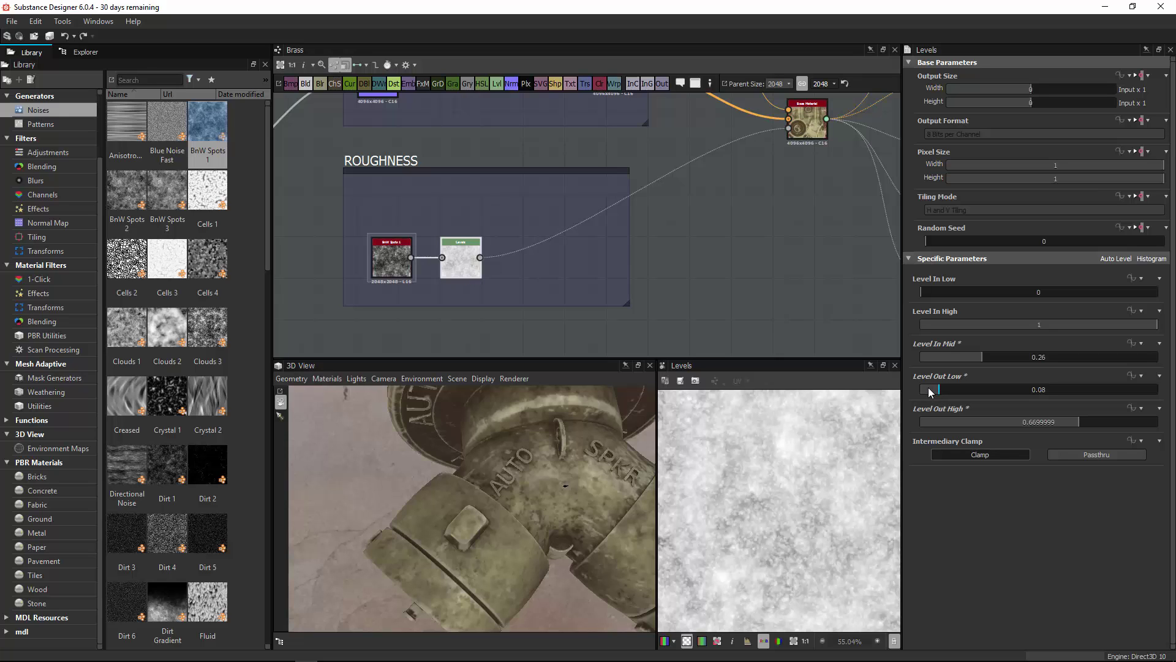
pyautogui.click(928, 388)
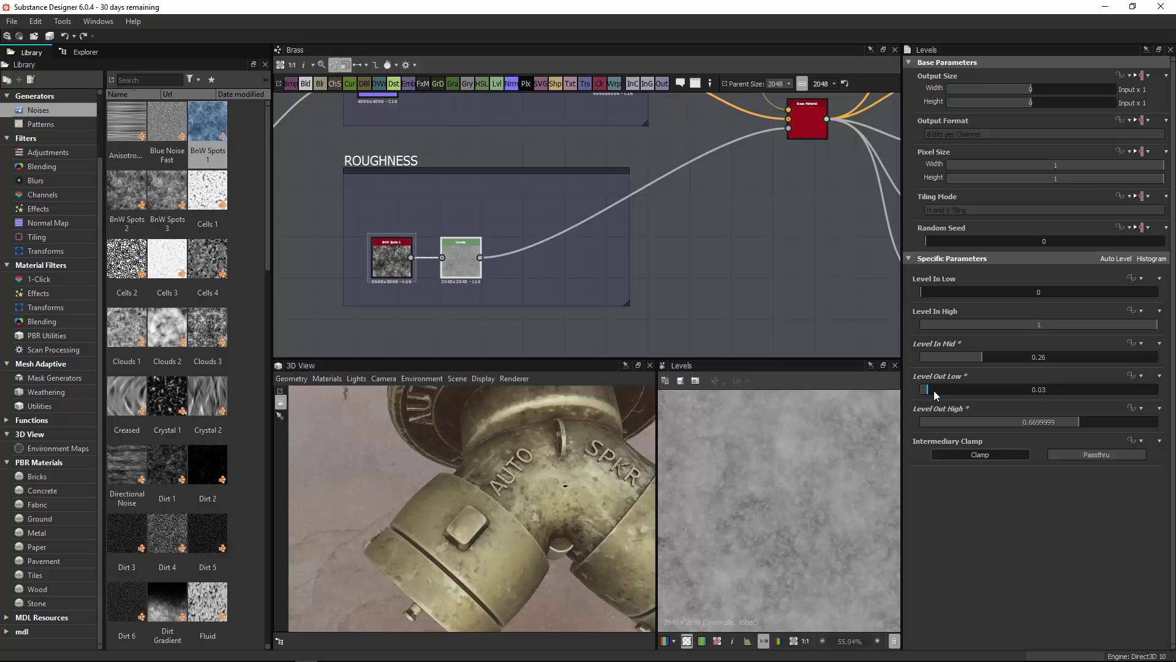
pyautogui.click(1025, 423)
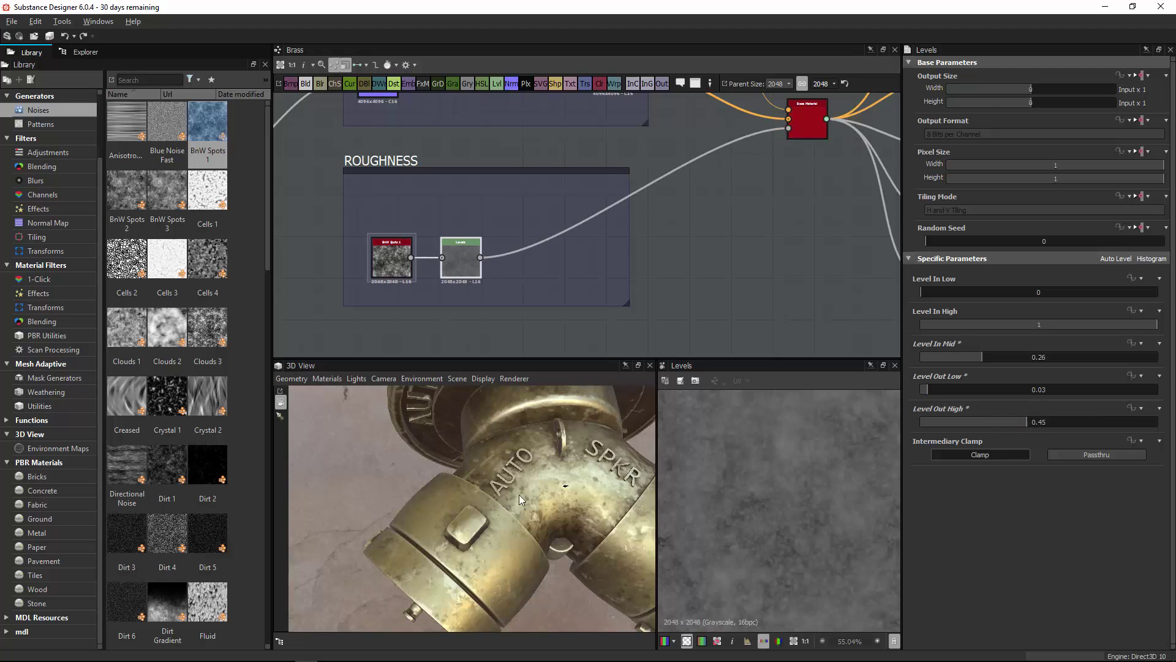
# Step: Set the Levels node's Level Out Low to 0.06 and Level Out High to 0.18, checking the reflections on the hydrant
pyautogui.moveTo(525, 490); pyautogui.dragTo(637, 451)
pyautogui.click(987, 422)
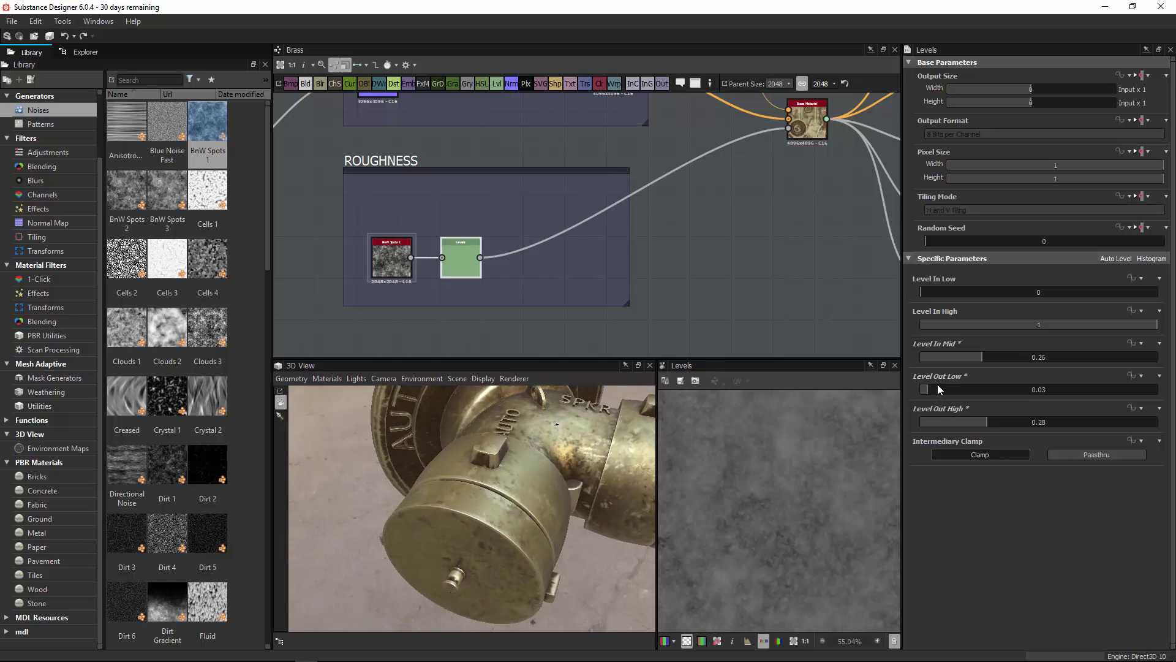
pyautogui.moveTo(561, 442); pyautogui.dragTo(607, 490)
pyautogui.moveTo(933, 394); pyautogui.dragTo(937, 393)
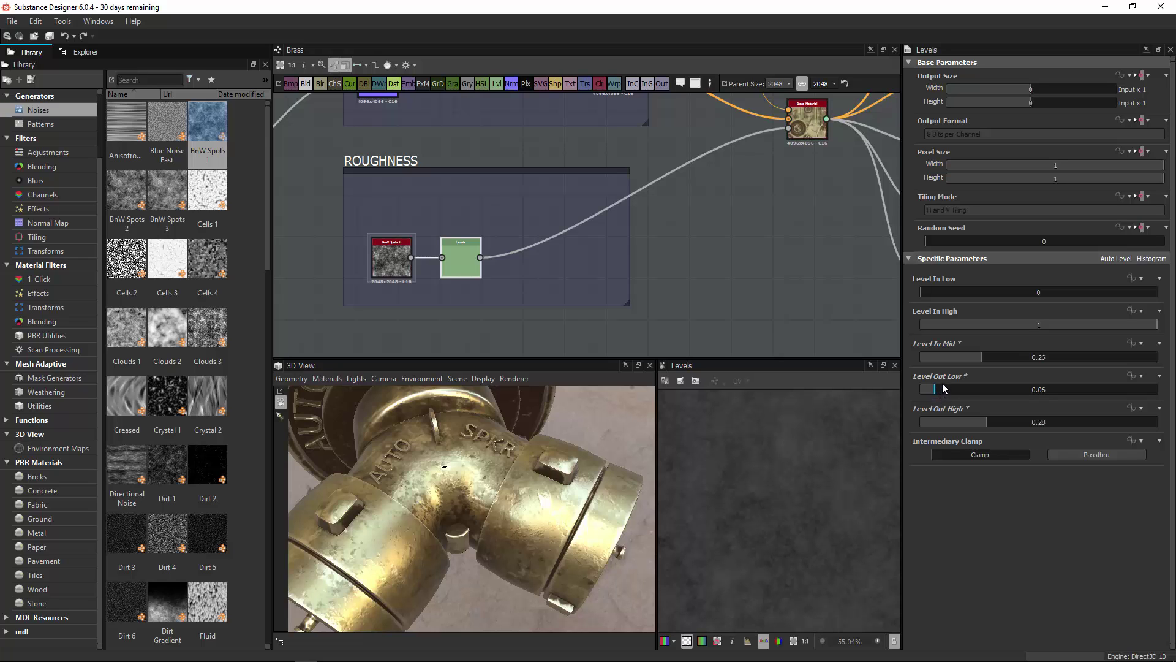
pyautogui.moveTo(487, 462); pyautogui.dragTo(476, 514)
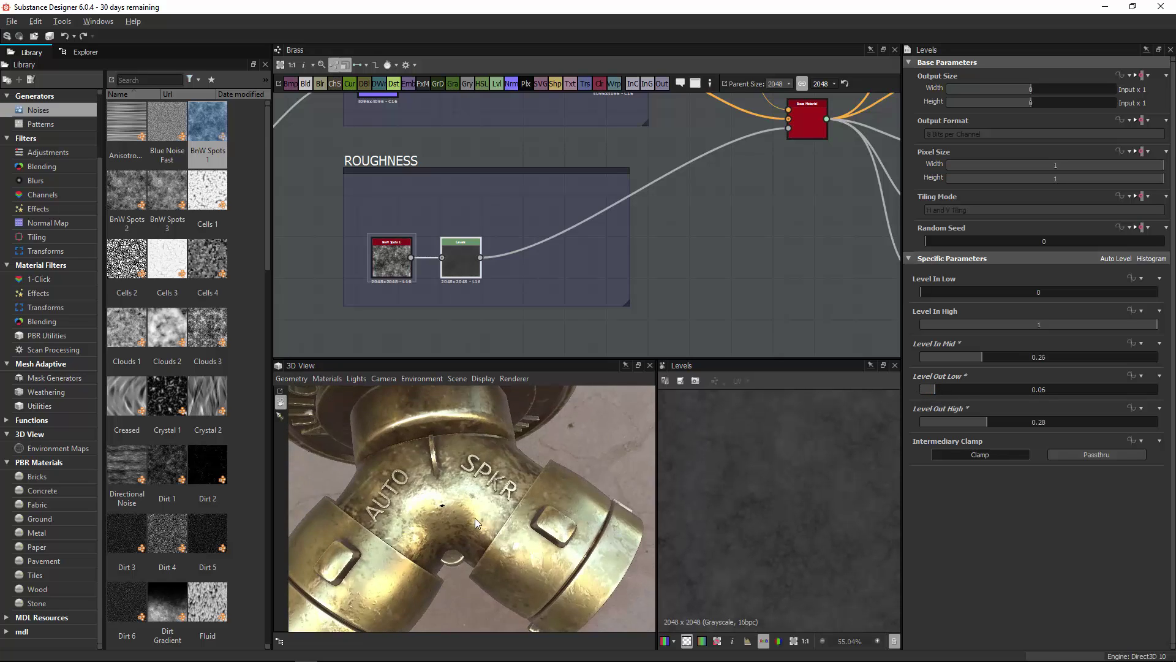
pyautogui.click(963, 422)
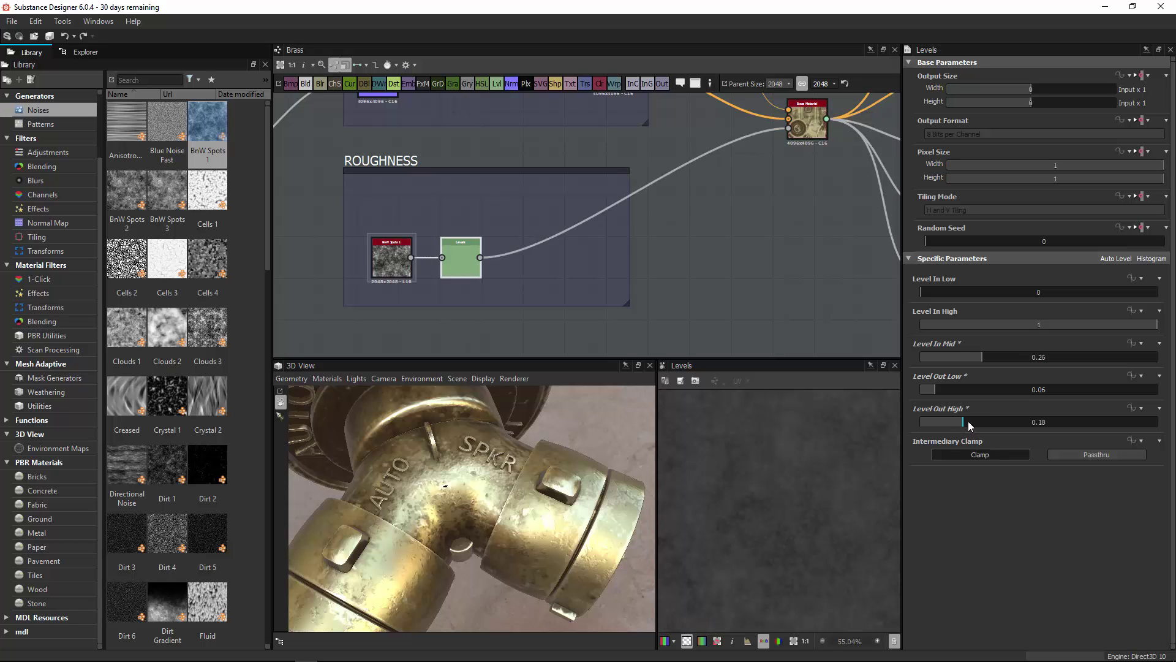
pyautogui.moveTo(436, 501); pyautogui.dragTo(514, 503)
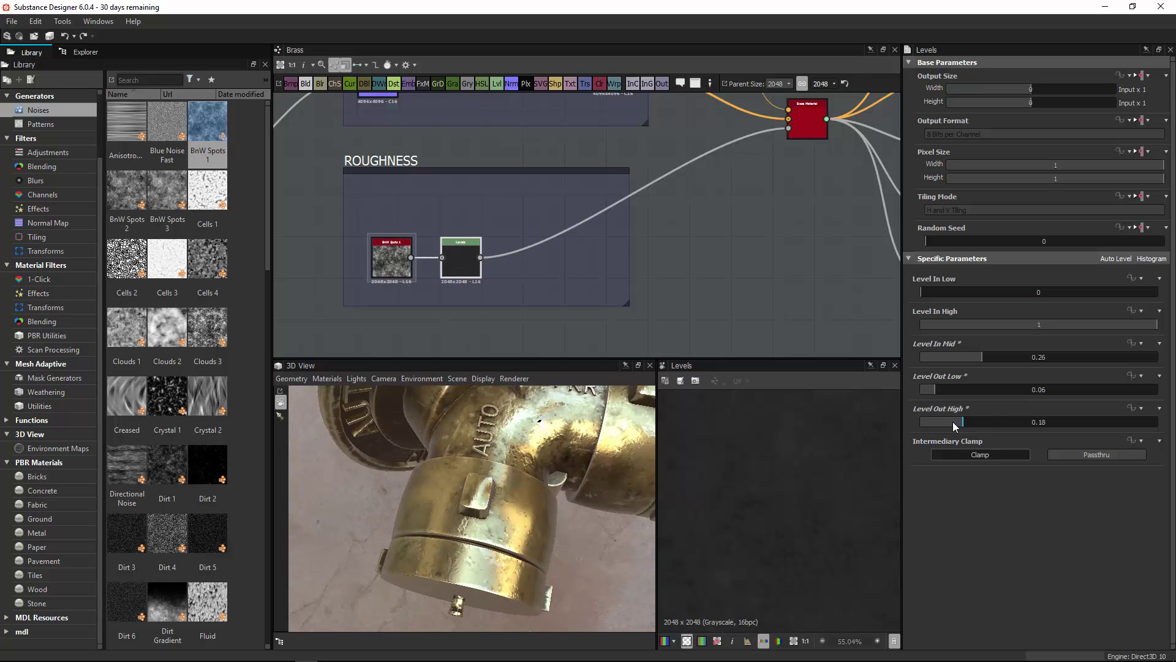
# Step: Compare Level Out High at 0.14 and 0.18 on the roughness Levels node, checking the reflections on the hydrant
pyautogui.click(954, 422)
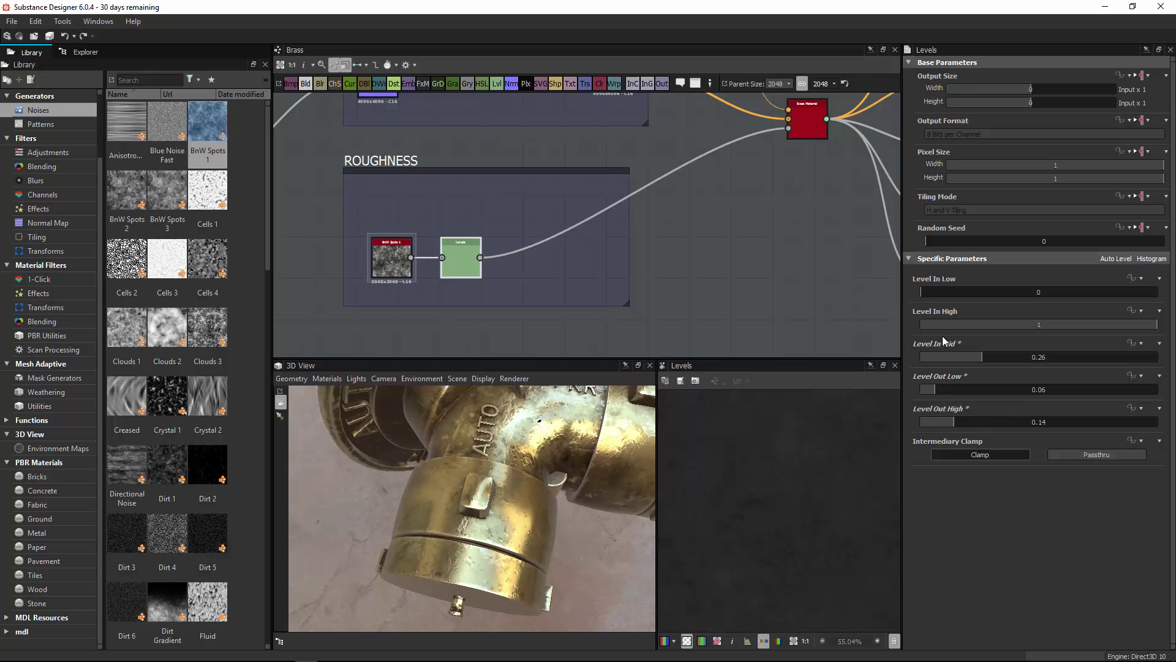
pyautogui.click(513, 378)
pyautogui.click(521, 380)
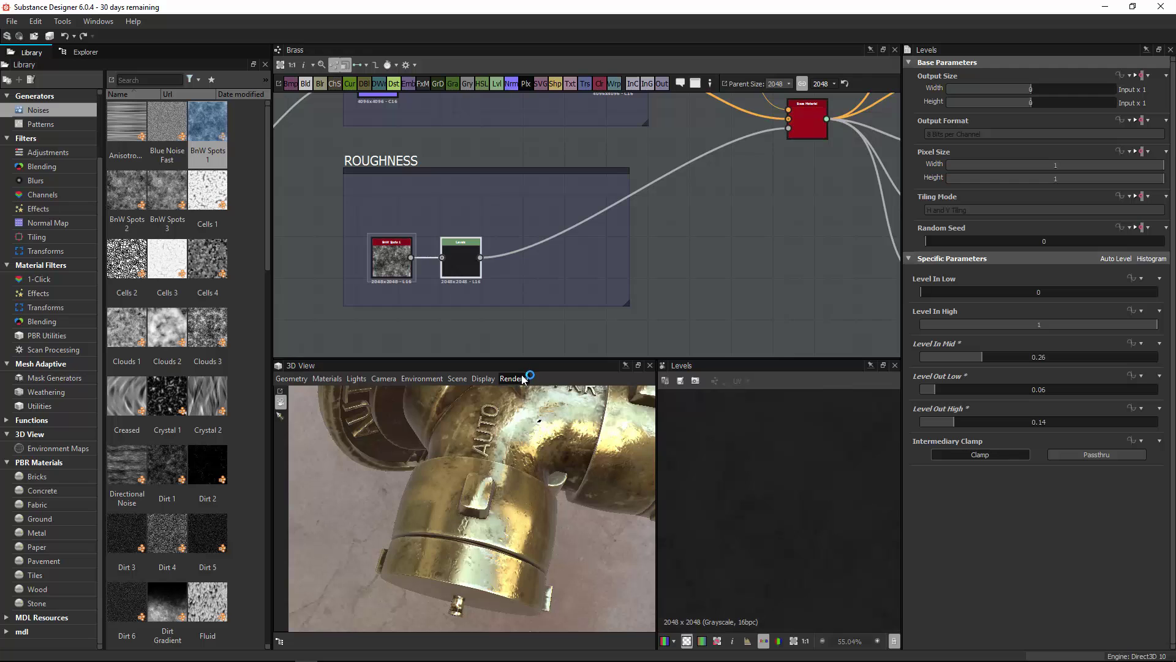
pyautogui.moveTo(557, 466)
pyautogui.mouseDown()
pyautogui.moveTo(506, 483)
pyautogui.moveTo(511, 535)
pyautogui.moveTo(478, 476)
pyautogui.moveTo(554, 442)
pyautogui.mouseUp()
pyautogui.click(964, 421)
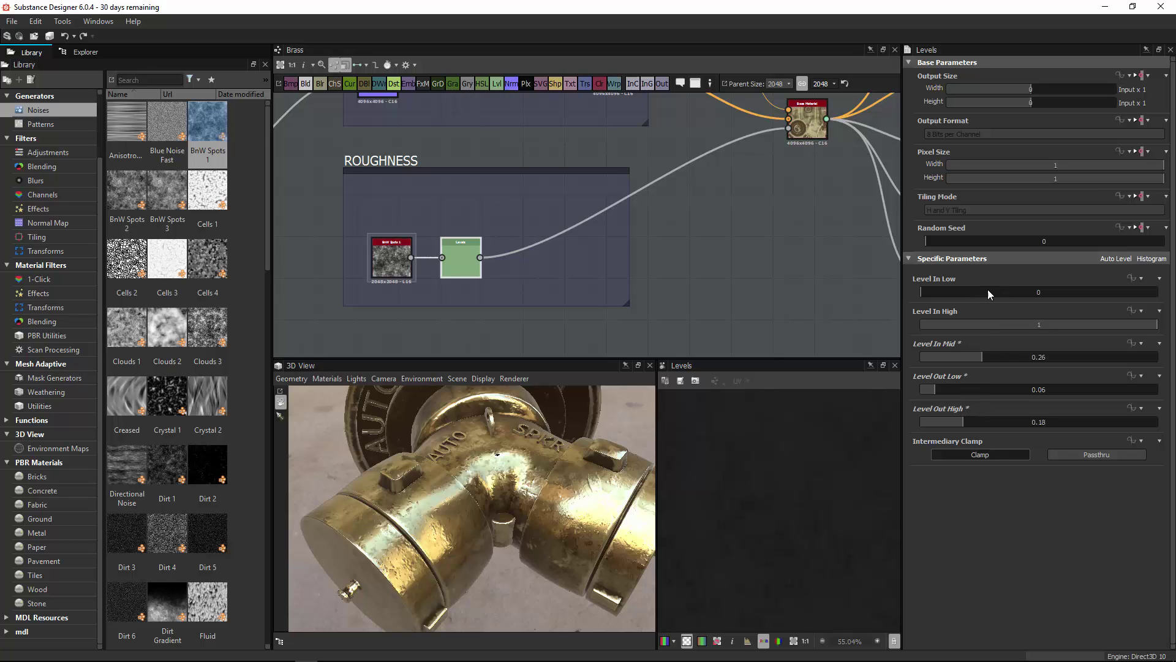
# Step: Set the roughness Levels node's Level In Low to 0.05 and Level In High to 0.34
pyautogui.click(935, 294)
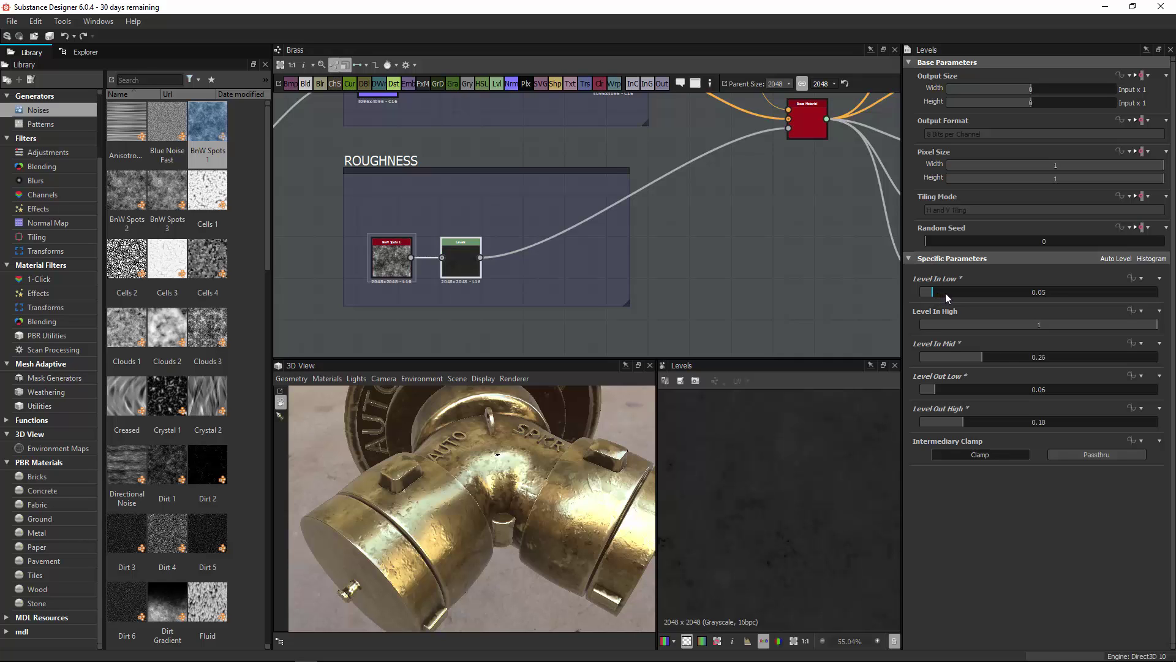
pyautogui.click(1103, 327)
pyautogui.click(1064, 324)
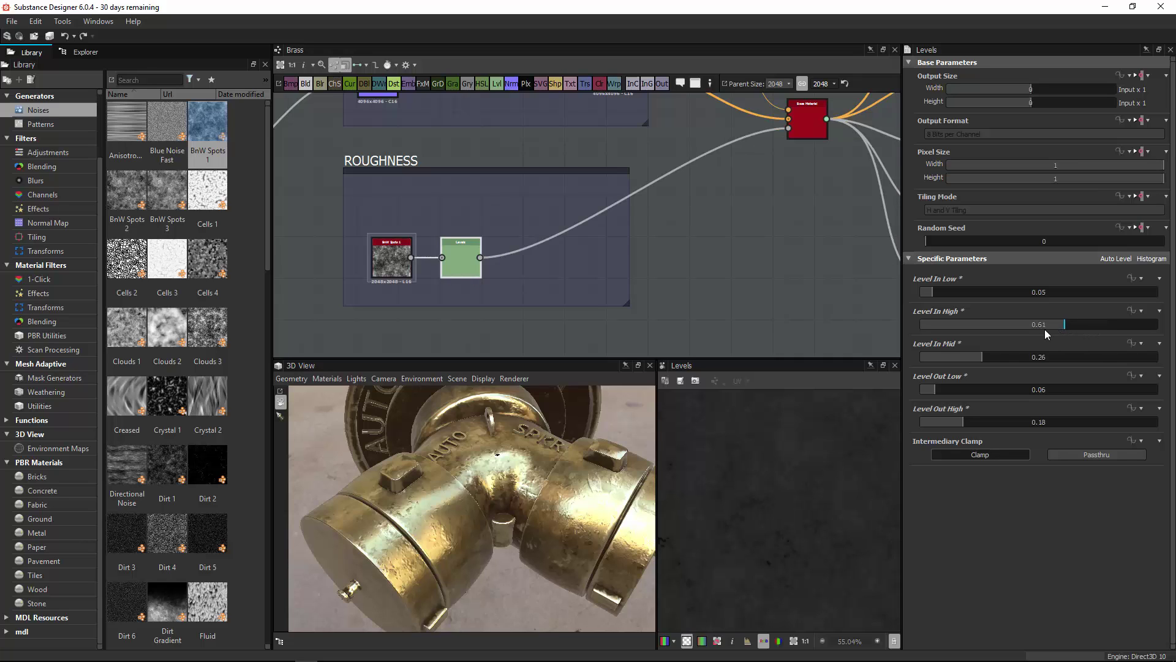
pyautogui.click(1001, 325)
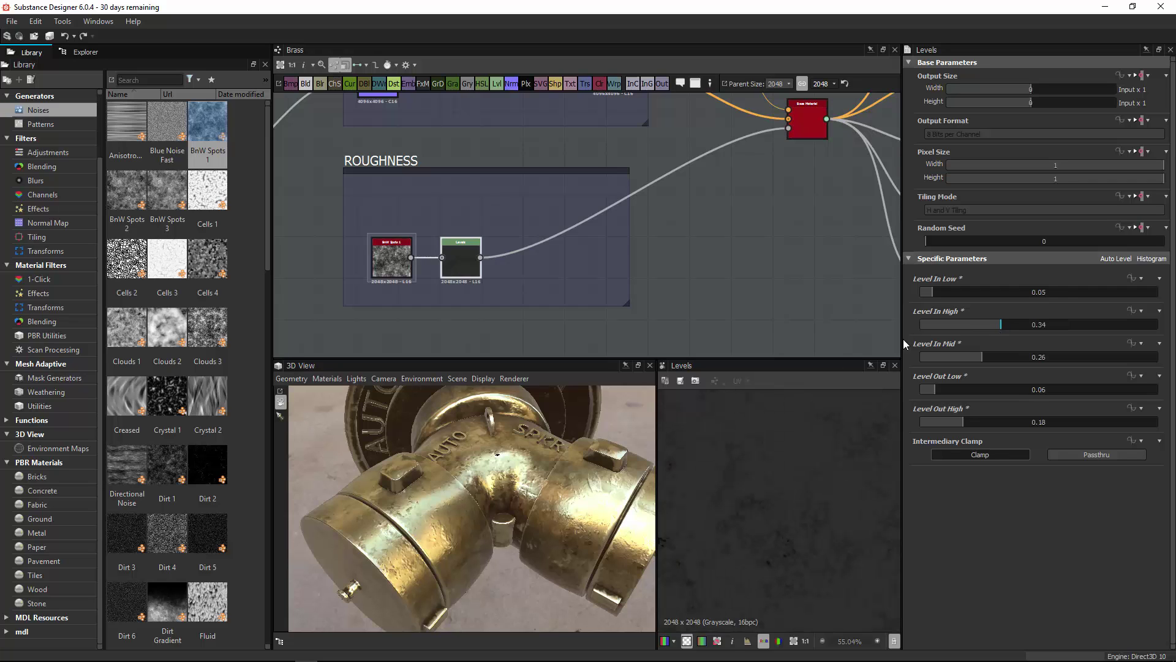
# Step: Set the roughness Levels node's Level Out High to 0.13 and check the brass reflections from another angle
pyautogui.moveTo(465, 539); pyautogui.dragTo(612, 465)
pyautogui.scroll(-2, 589, 257)
pyautogui.moveTo(687, 179); pyautogui.dragTo(627, 227, button='middle')
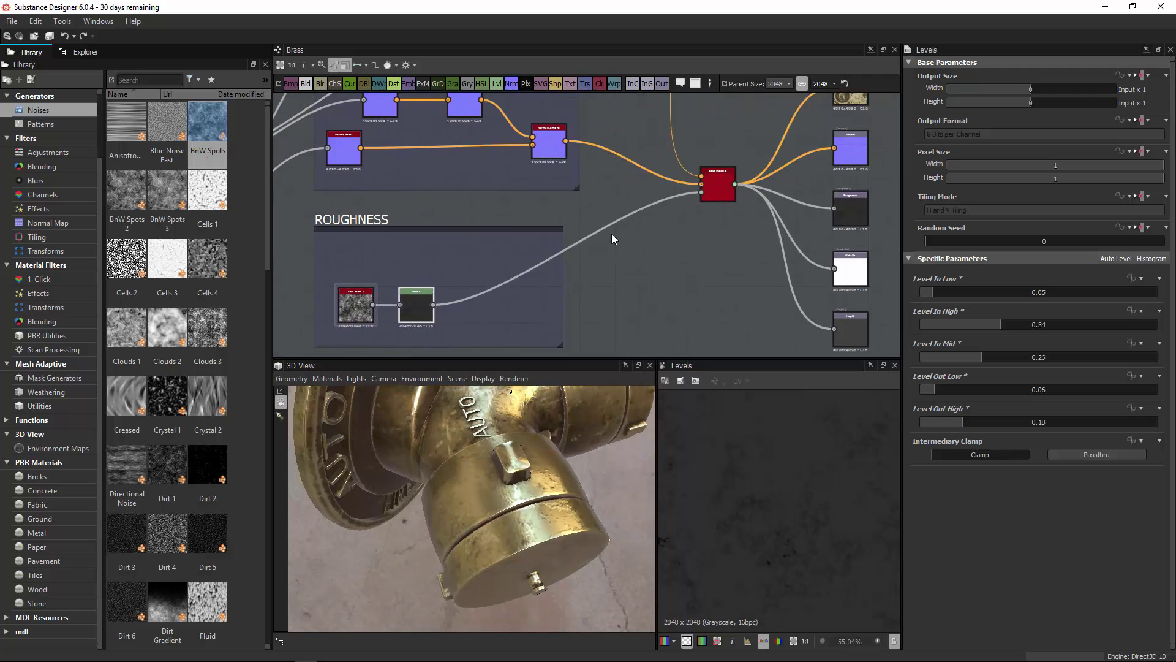
pyautogui.click(953, 422)
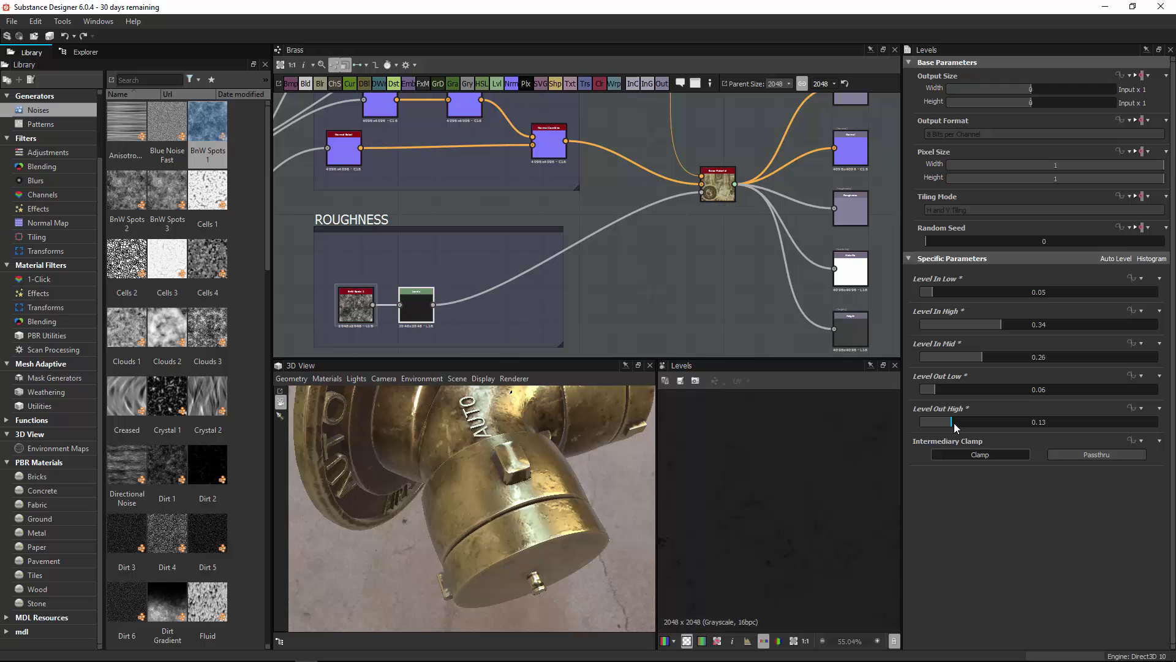
pyautogui.moveTo(554, 449); pyautogui.dragTo(508, 453)
# Step: Add a second Levels node above the existing one and a Blend node after them in the ROUGHNESS frame
pyautogui.moveTo(475, 262); pyautogui.dragTo(640, 255, button='middle')
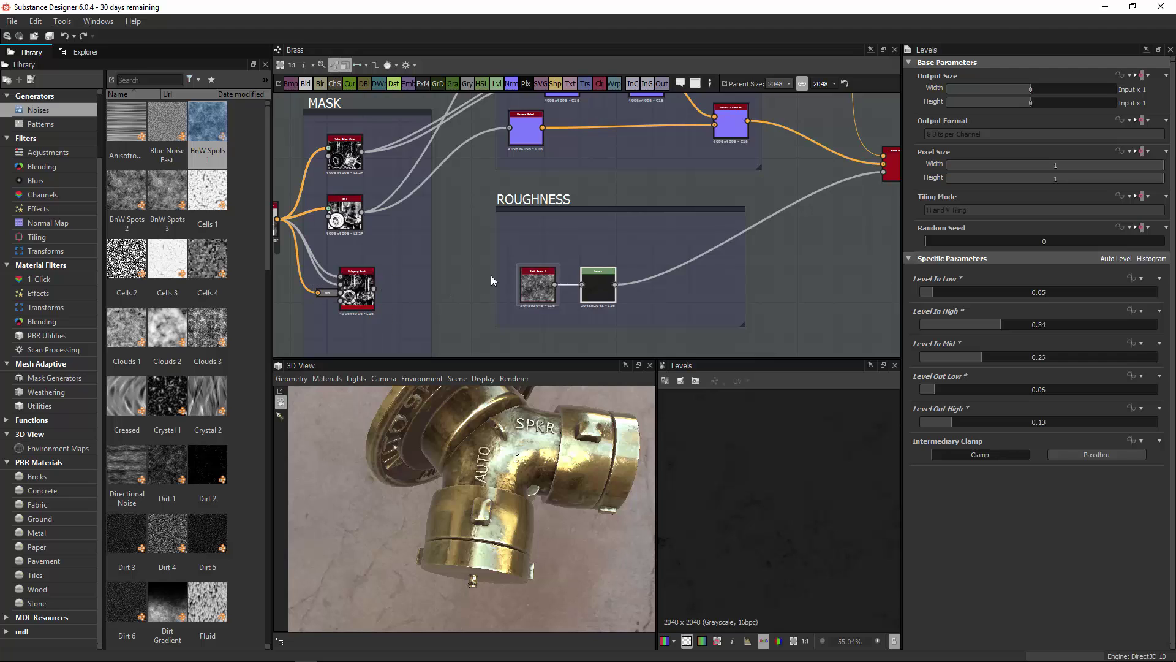
pyautogui.scroll(2, 555, 254)
pyautogui.moveTo(555, 255); pyautogui.dragTo(576, 204, button='middle')
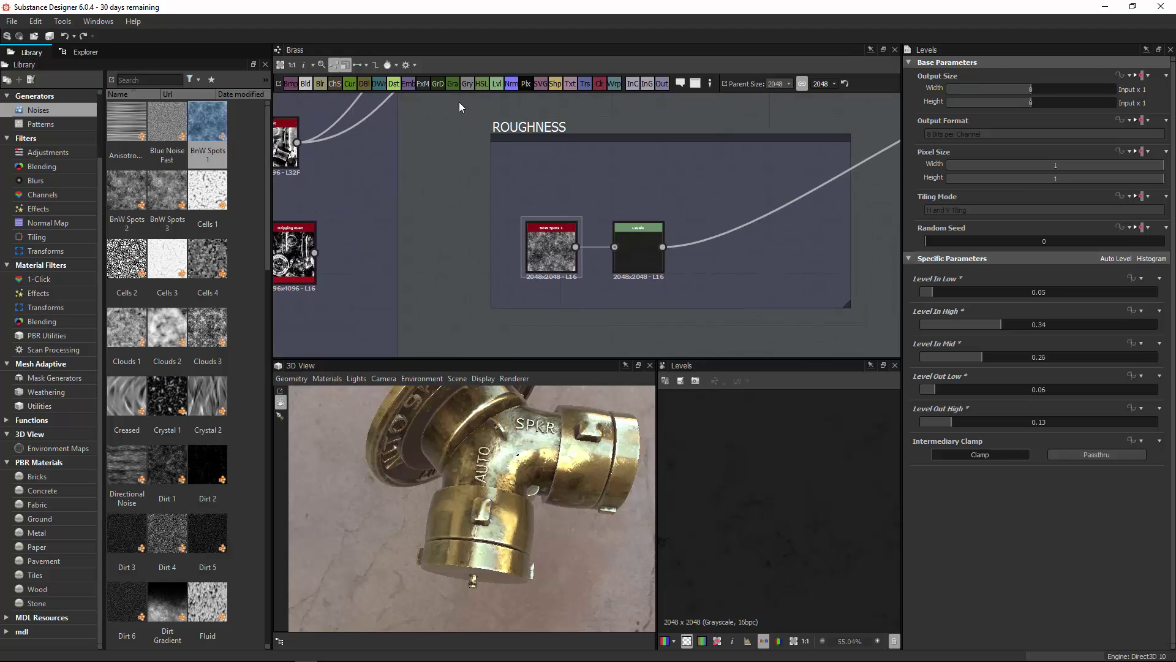
pyautogui.click(500, 88)
pyautogui.moveTo(588, 235); pyautogui.dragTo(623, 179)
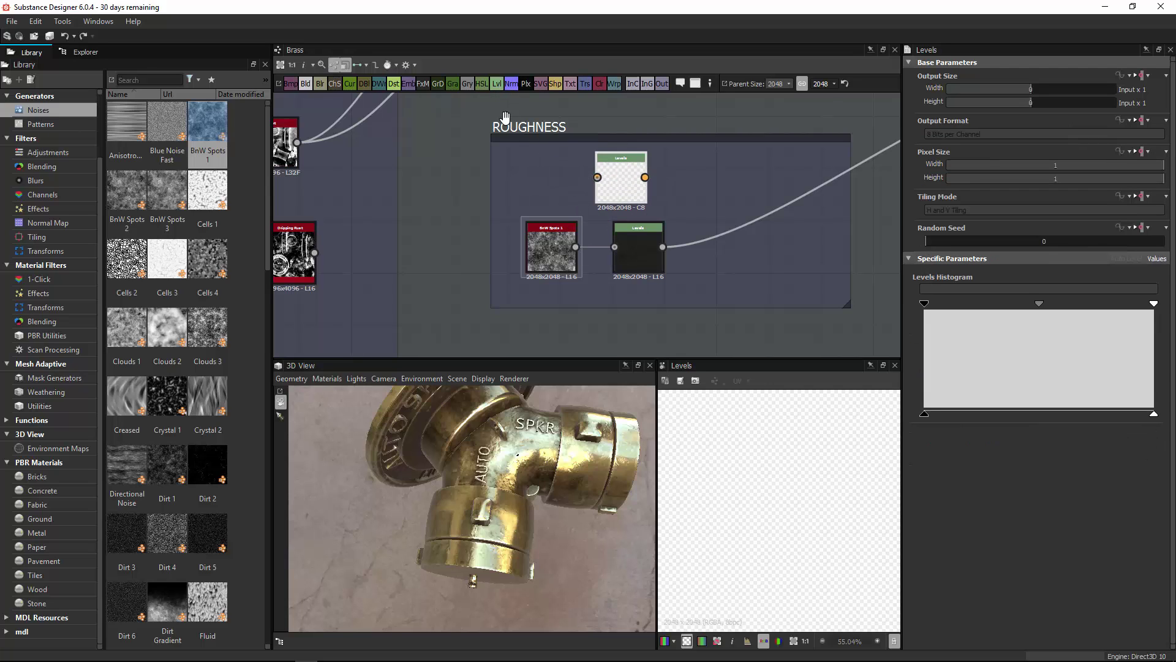
pyautogui.click(307, 84)
pyautogui.moveTo(589, 229); pyautogui.dragTo(780, 251)
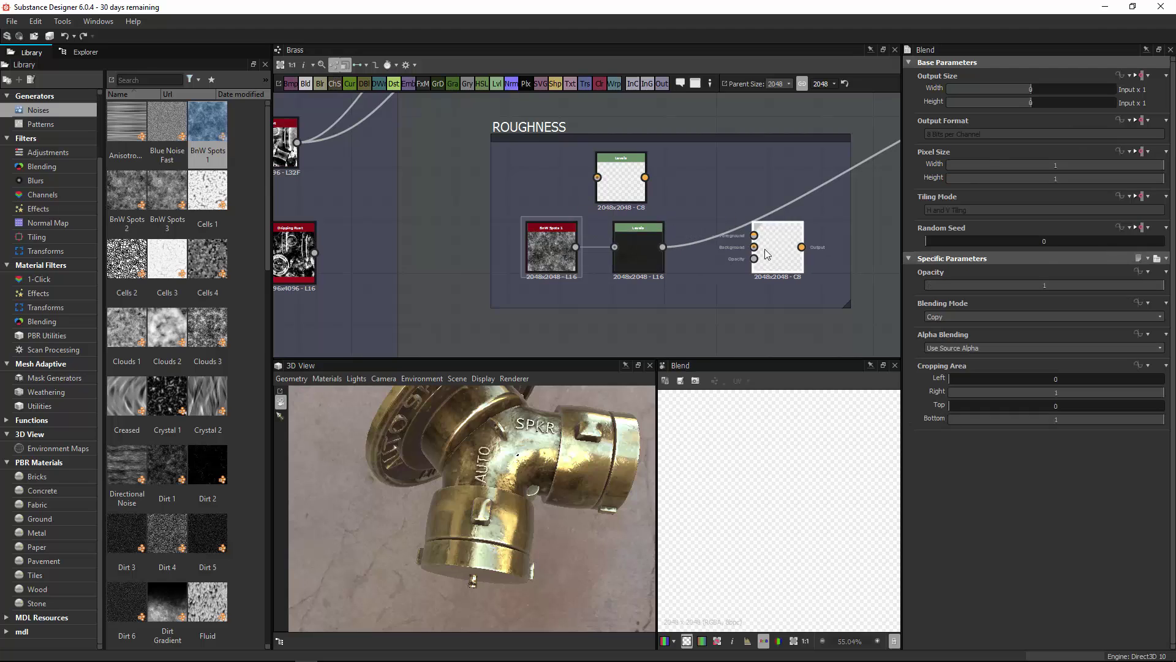
# Step: Connect the original Levels to the Blend's background and the new Levels to its foreground, feeding the new Levels from BnW Spots 1
pyautogui.moveTo(663, 248); pyautogui.dragTo(753, 247)
pyautogui.moveTo(644, 177); pyautogui.dragTo(783, 257)
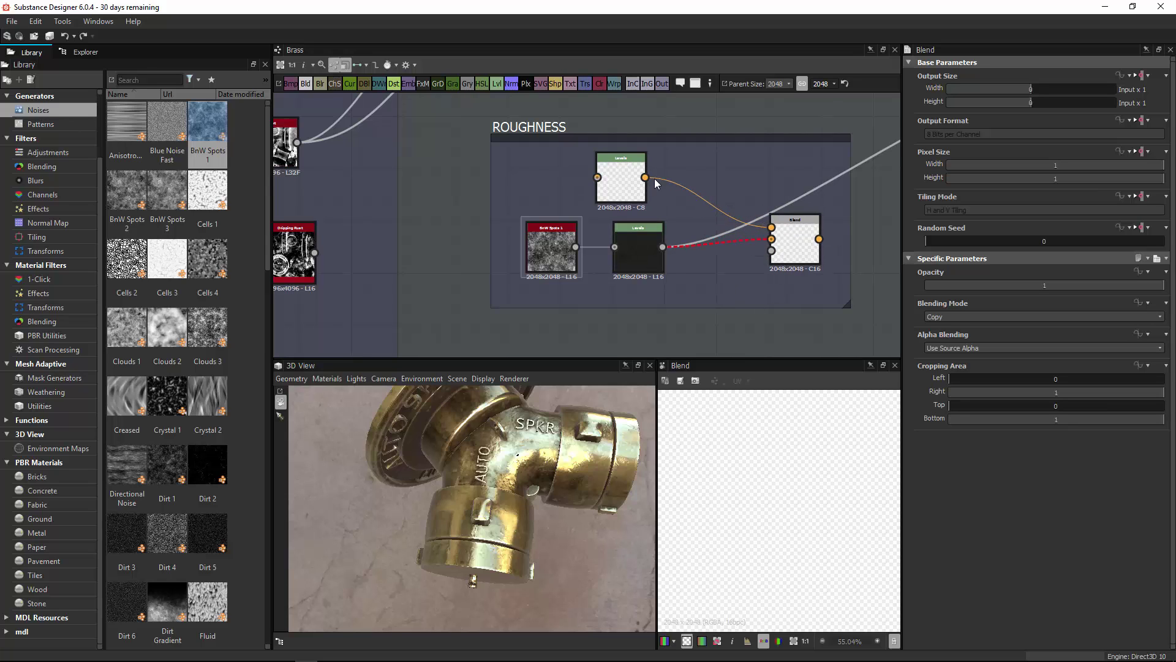
pyautogui.click(631, 189)
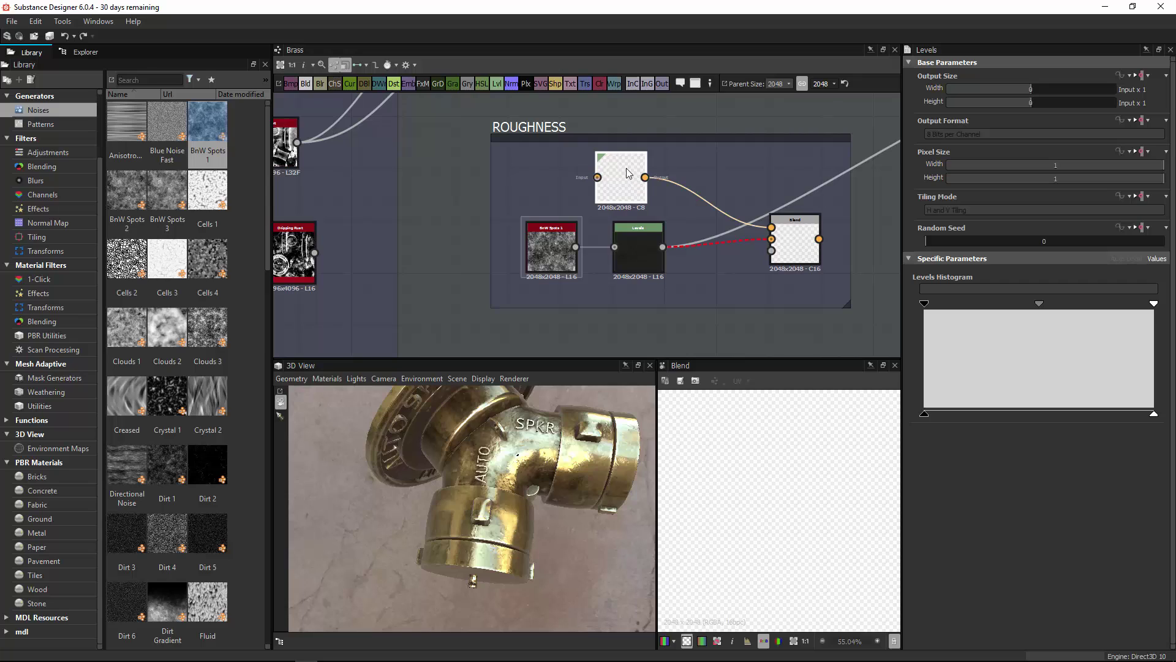
pyautogui.doubleClick(629, 173)
pyautogui.moveTo(492, 240); pyautogui.dragTo(564, 222, button='middle')
pyautogui.moveTo(600, 237); pyautogui.dragTo(668, 159)
pyautogui.moveTo(747, 247); pyautogui.dragTo(611, 261, button='middle')
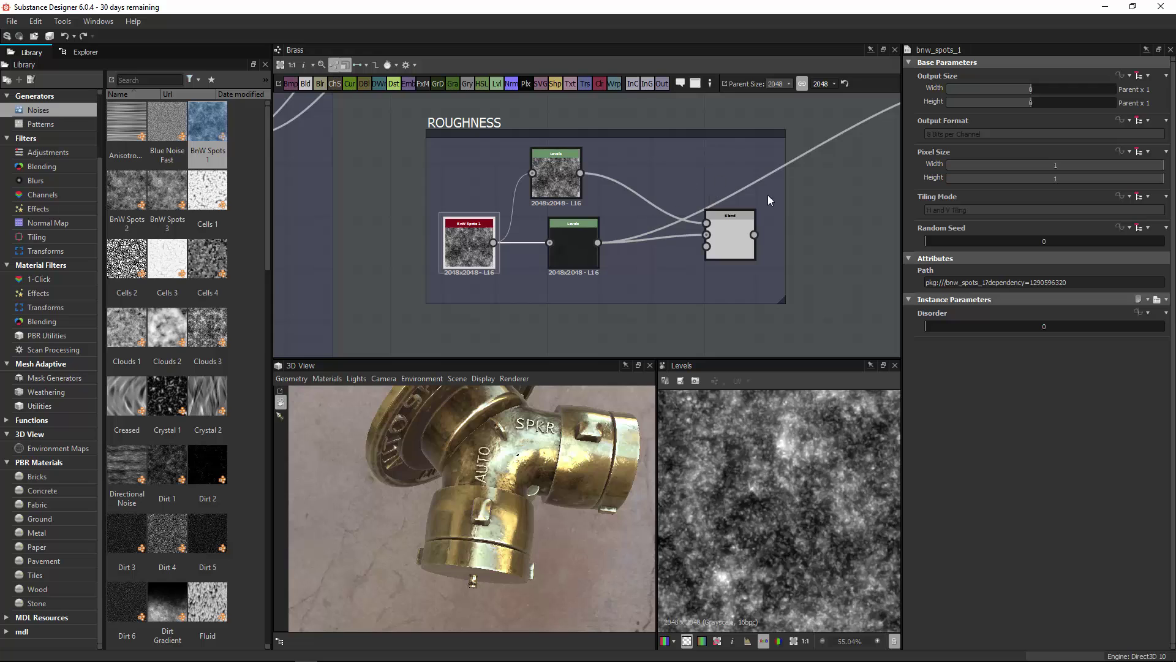
# Step: Route the Blend into Base Material's roughness input and connect Dripping Rust's output to the Blend's opacity input
pyautogui.moveTo(759, 194); pyautogui.dragTo(781, 174, button='middle')
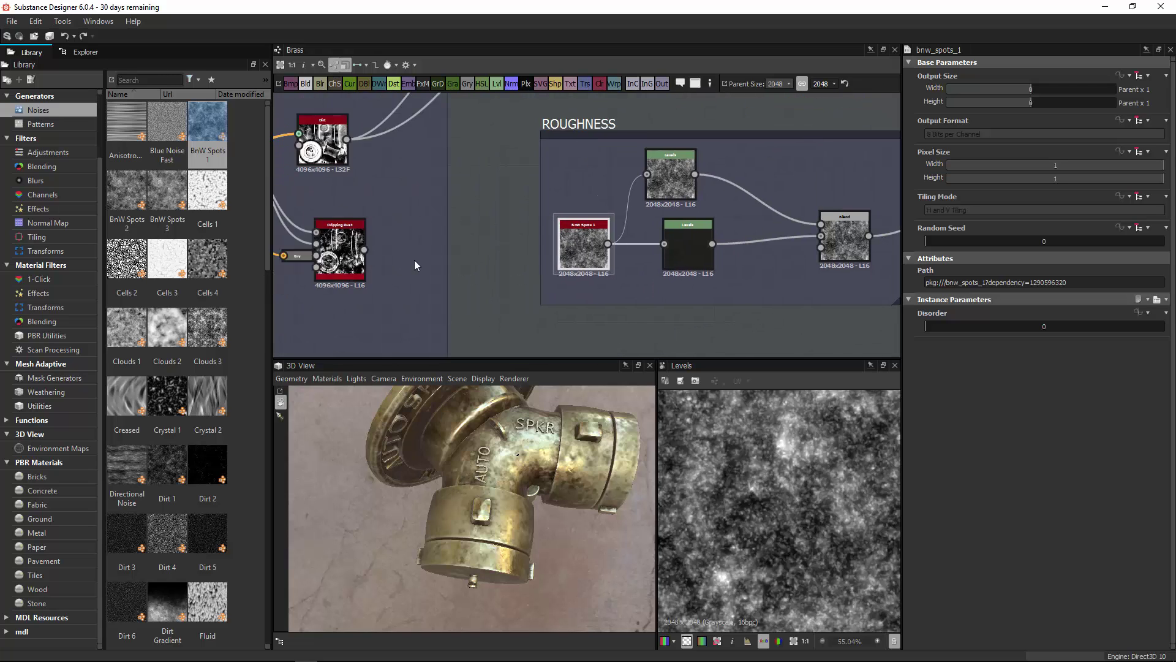
pyautogui.moveTo(365, 250); pyautogui.dragTo(821, 247)
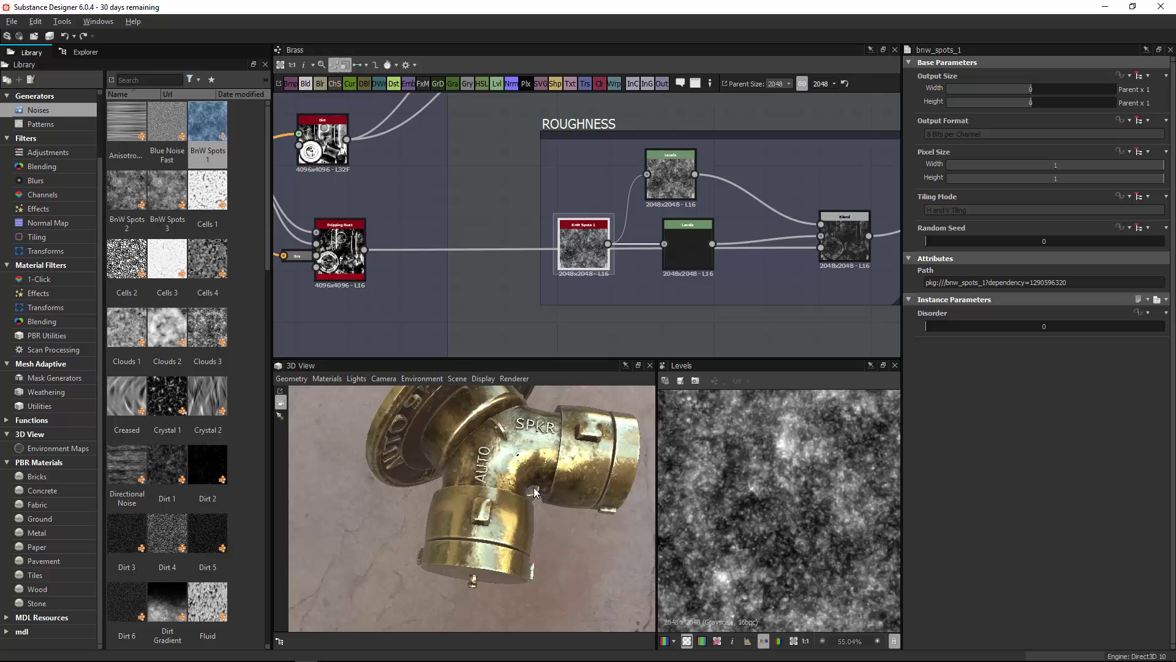
# Step: Rewire the upper Levels node to take the lower Levels node's output, and space out the roughness nodes
pyautogui.click(680, 185)
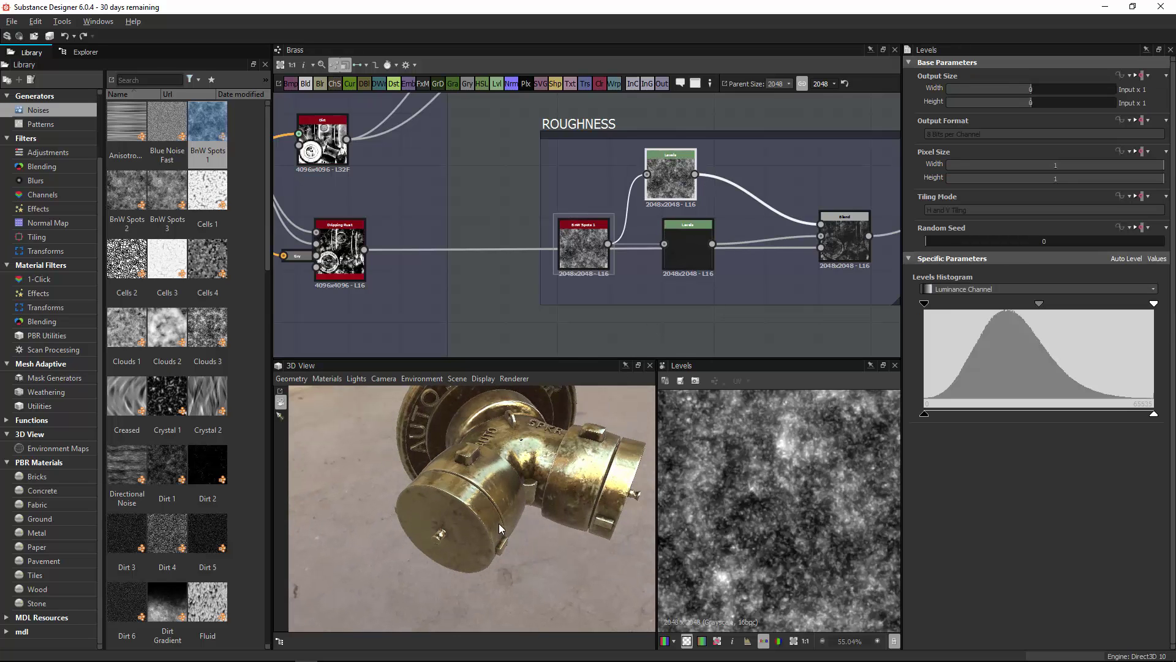
pyautogui.scroll(3, 602, 254)
pyautogui.moveTo(601, 254); pyautogui.dragTo(573, 250, button='middle')
pyautogui.moveTo(568, 164); pyautogui.dragTo(692, 140)
pyautogui.moveTo(626, 253); pyautogui.dragTo(657, 130)
pyautogui.moveTo(699, 224); pyautogui.dragTo(580, 241, button='middle')
pyautogui.moveTo(692, 261); pyautogui.dragTo(717, 272)
pyautogui.moveTo(583, 173); pyautogui.dragTo(607, 173)
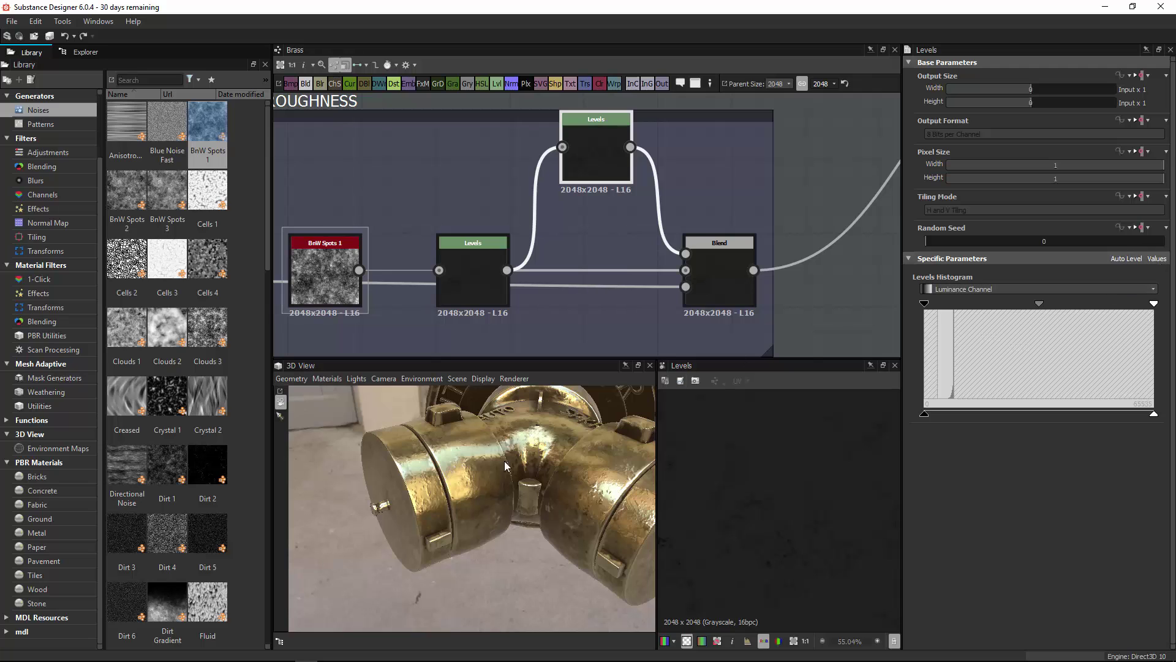
# Step: Raise the upper Levels node's output black point to a bit over a third of the range for rougher rust areas
pyautogui.moveTo(514, 465); pyautogui.dragTo(542, 453)
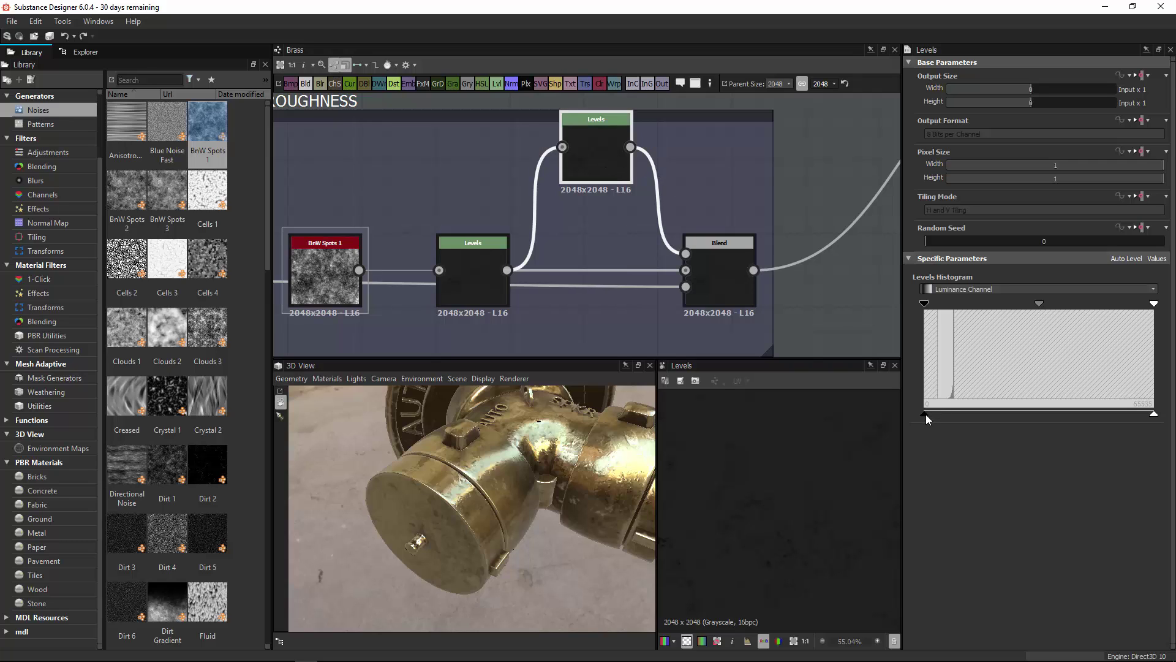
pyautogui.moveTo(925, 414); pyautogui.dragTo(979, 413)
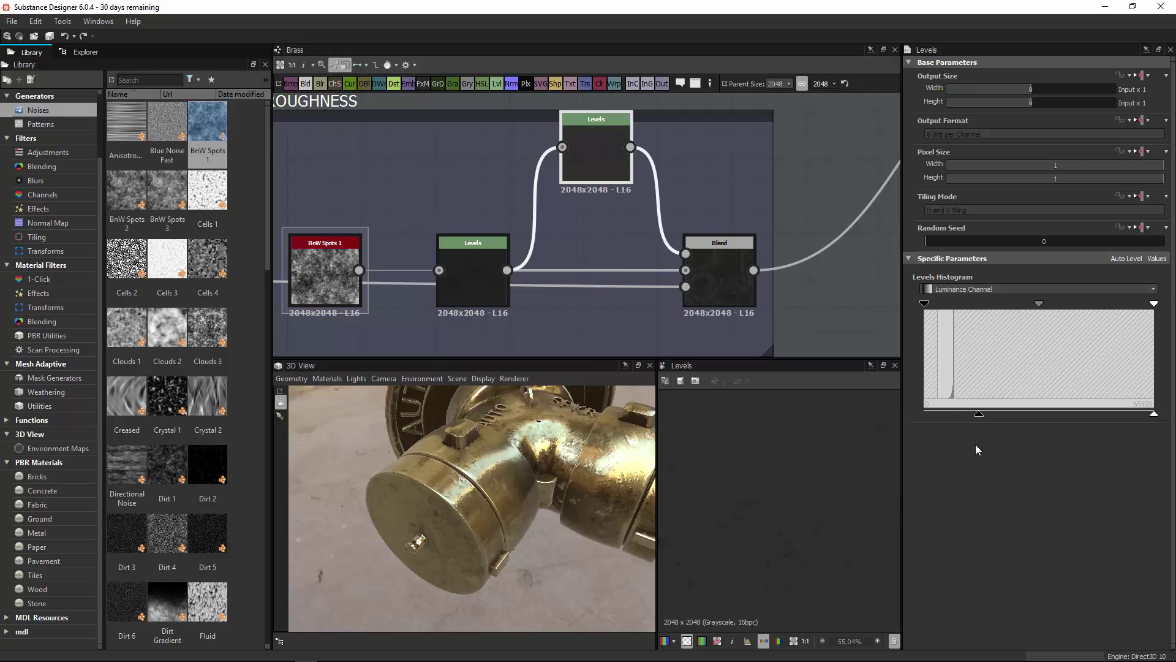
pyautogui.moveTo(986, 414); pyautogui.dragTo(1013, 414)
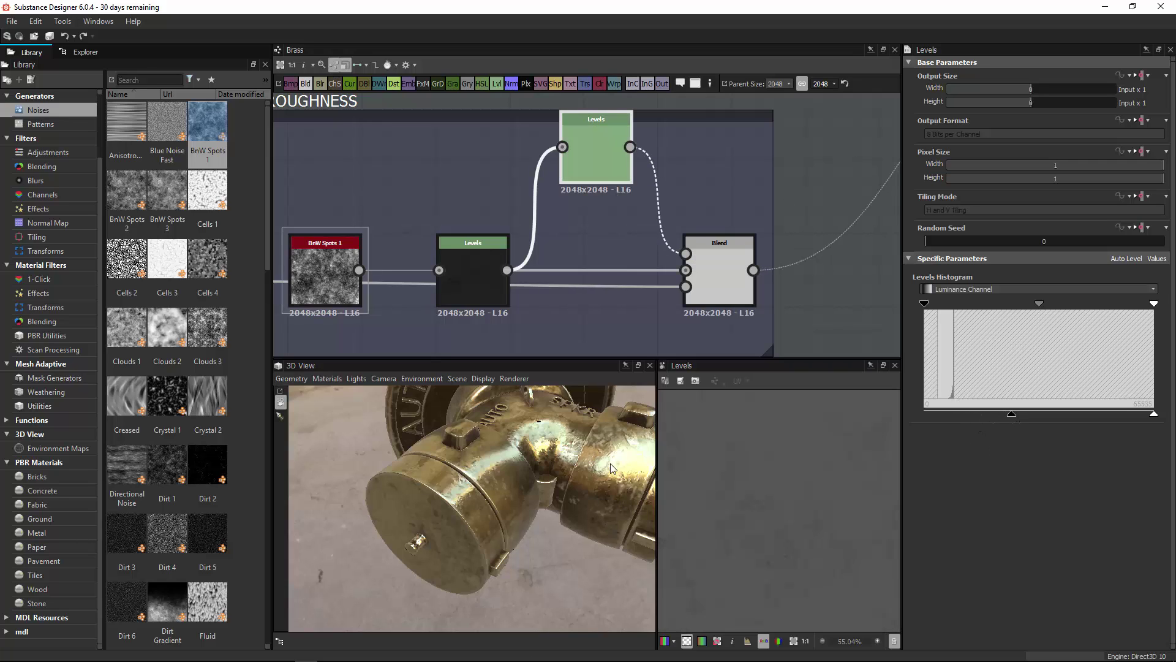
pyautogui.moveTo(607, 465); pyautogui.dragTo(498, 414)
# Step: Show the Dripping Rust mask in the 2D view and try Rust Spreading at 0.62, inspecting the hydrant
pyautogui.moveTo(458, 281); pyautogui.dragTo(696, 194, button='middle')
pyautogui.moveTo(508, 233); pyautogui.dragTo(869, 205, button='middle')
pyautogui.doubleClick(532, 226)
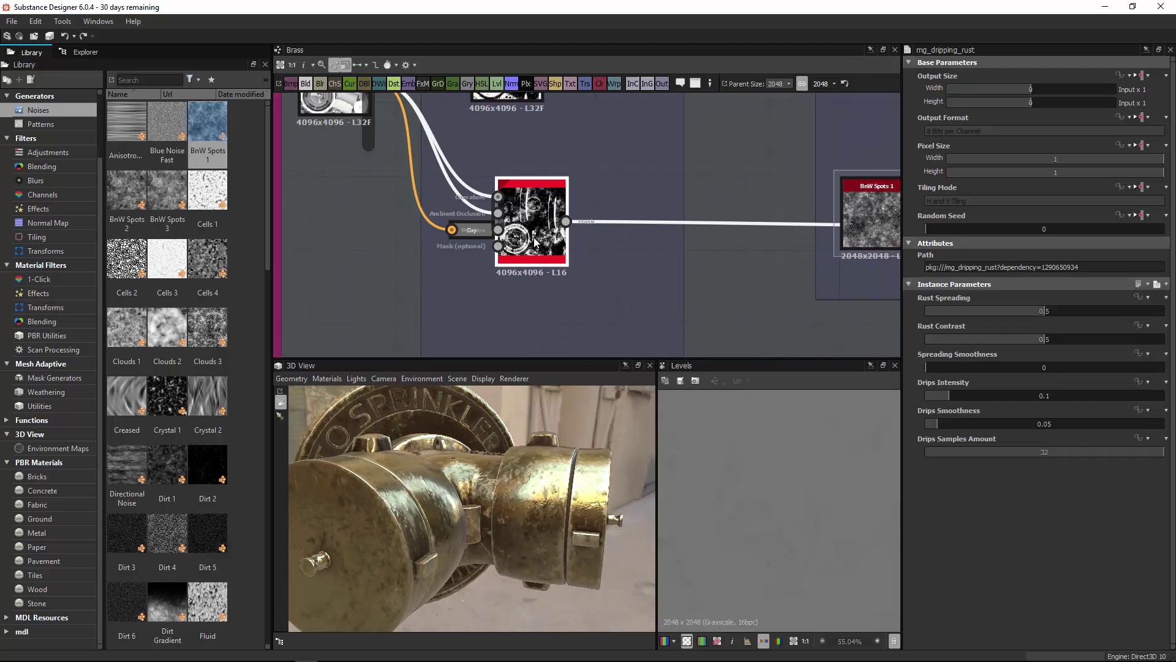
pyautogui.scroll(-8, 774, 492)
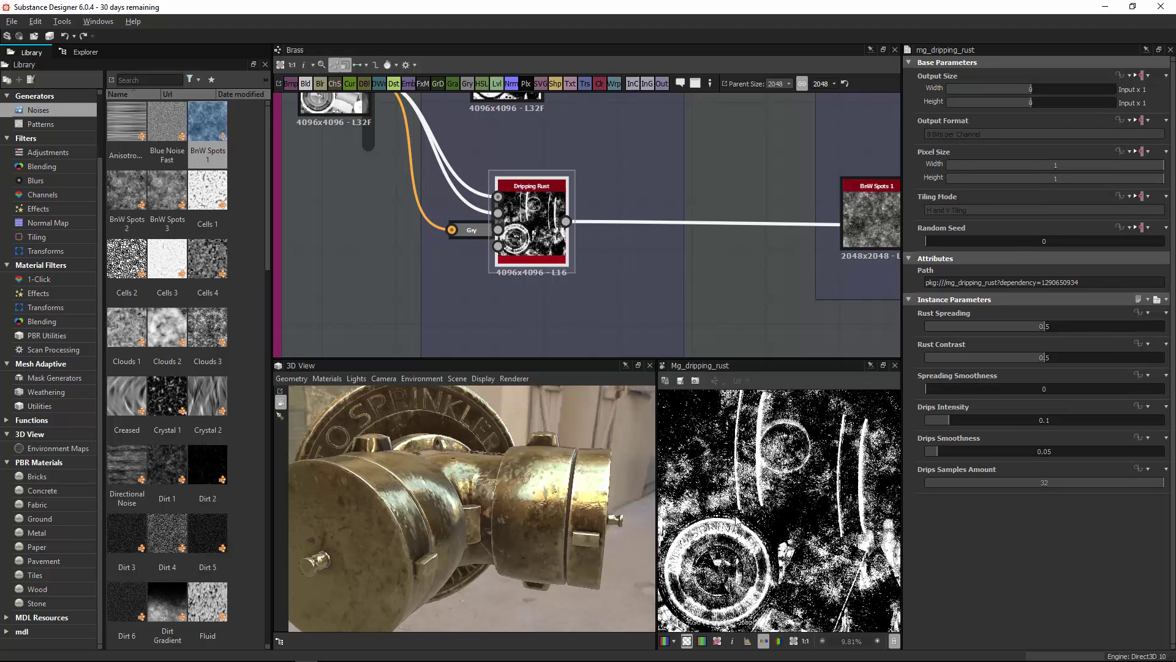
pyautogui.click(1076, 326)
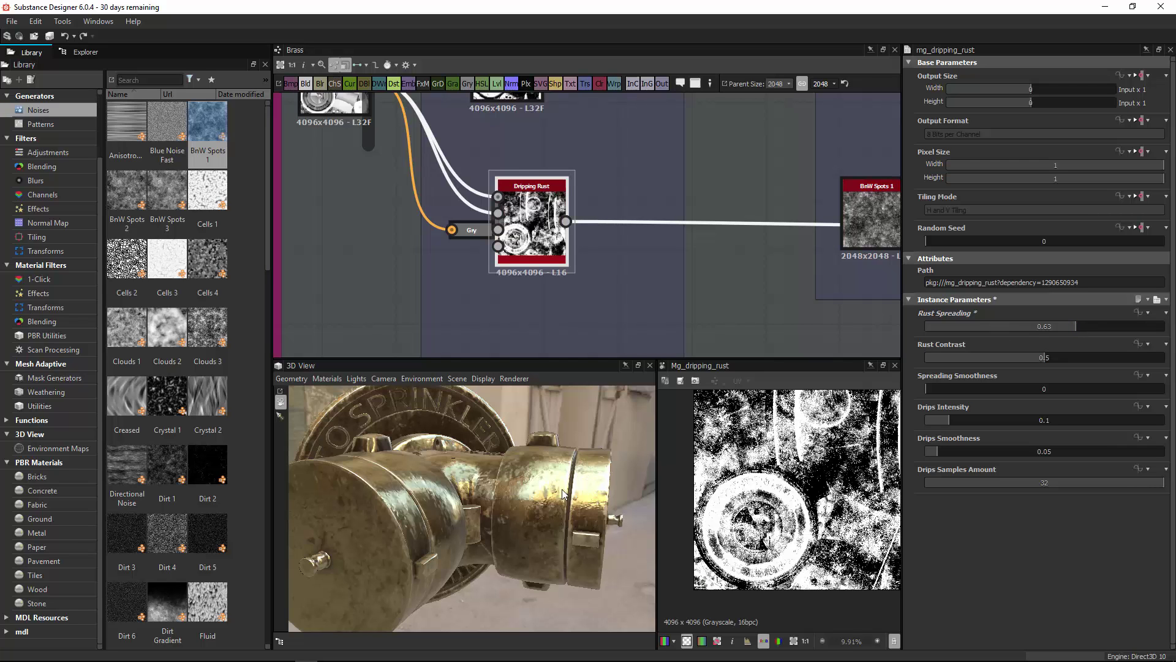
pyautogui.moveTo(562, 498); pyautogui.dragTo(622, 460)
# Step: Set Dripping Rust's Rust Contrast to 0.75 and Rust Spreading to 0.35
pyautogui.click(1103, 358)
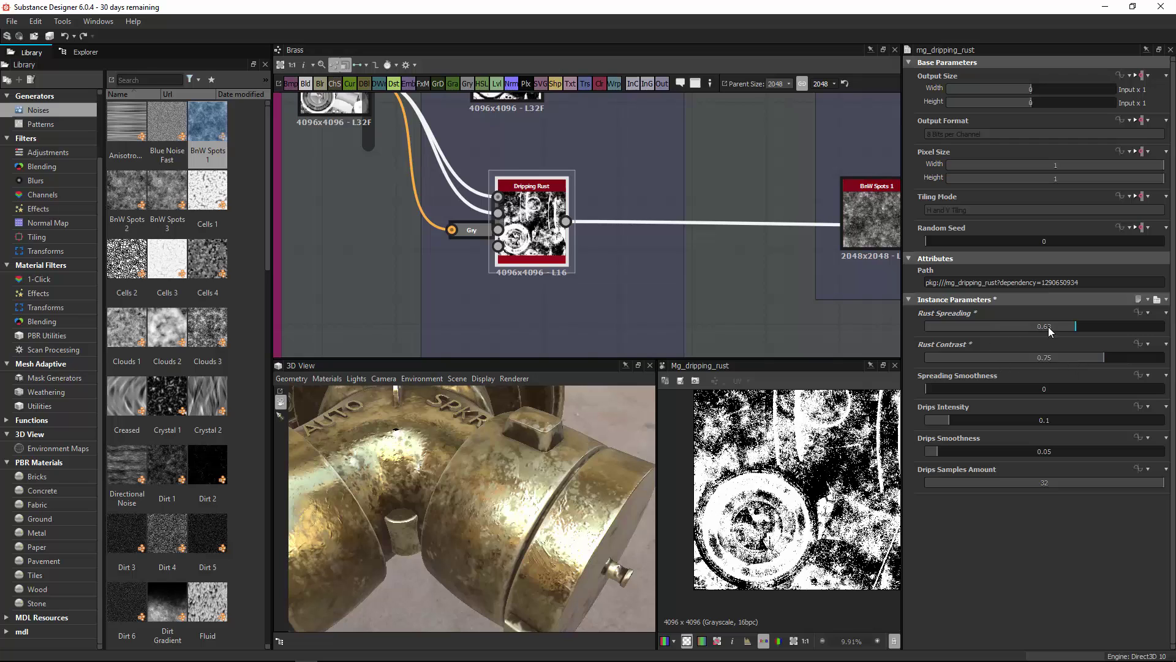
pyautogui.click(1046, 326)
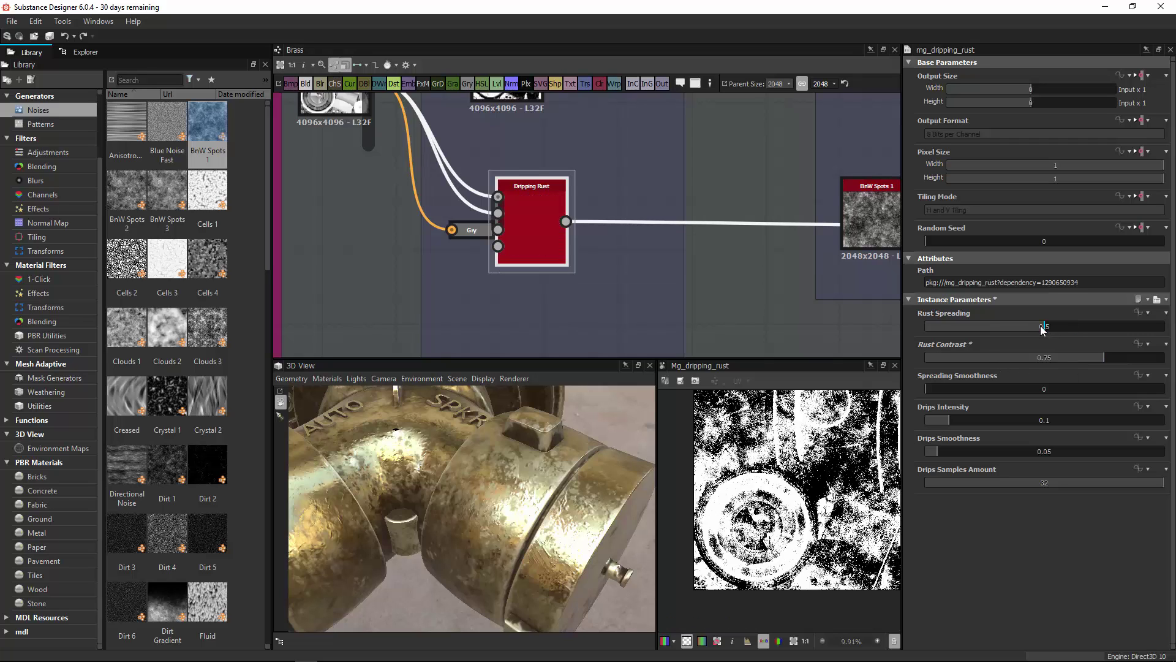
pyautogui.click(1009, 323)
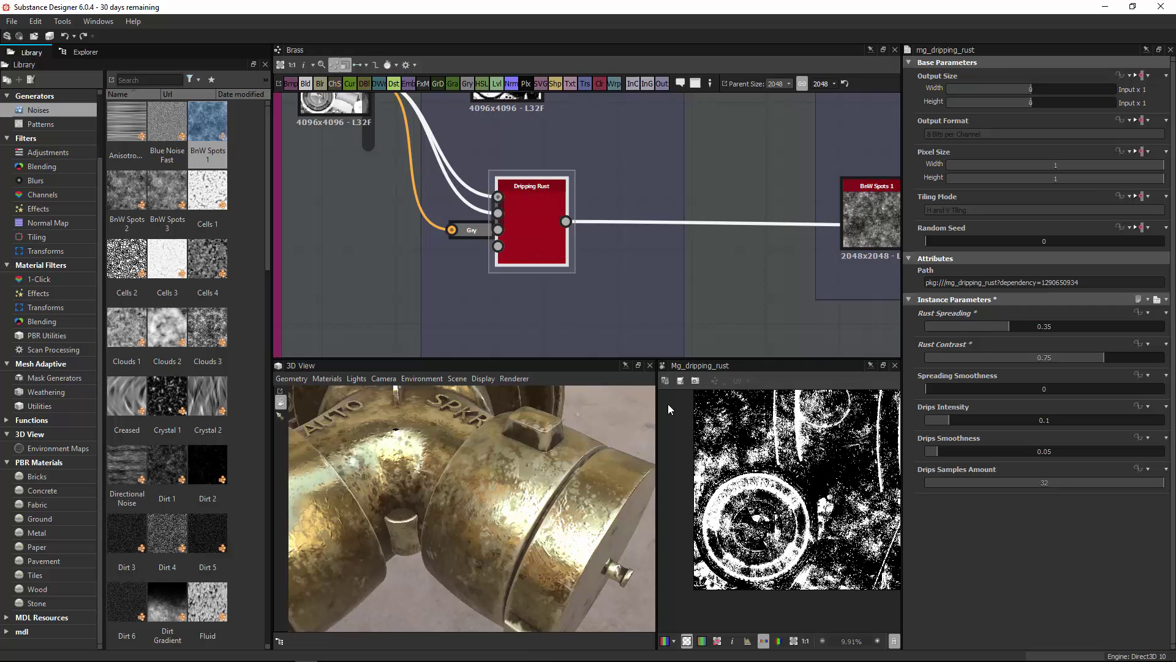
# Step: Switch to the image viewer to compare the hydrant's brass with the reference photo
pyautogui.moveTo(473, 505); pyautogui.dragTo(505, 473)
pyautogui.hotkey('alt', 'Tab')
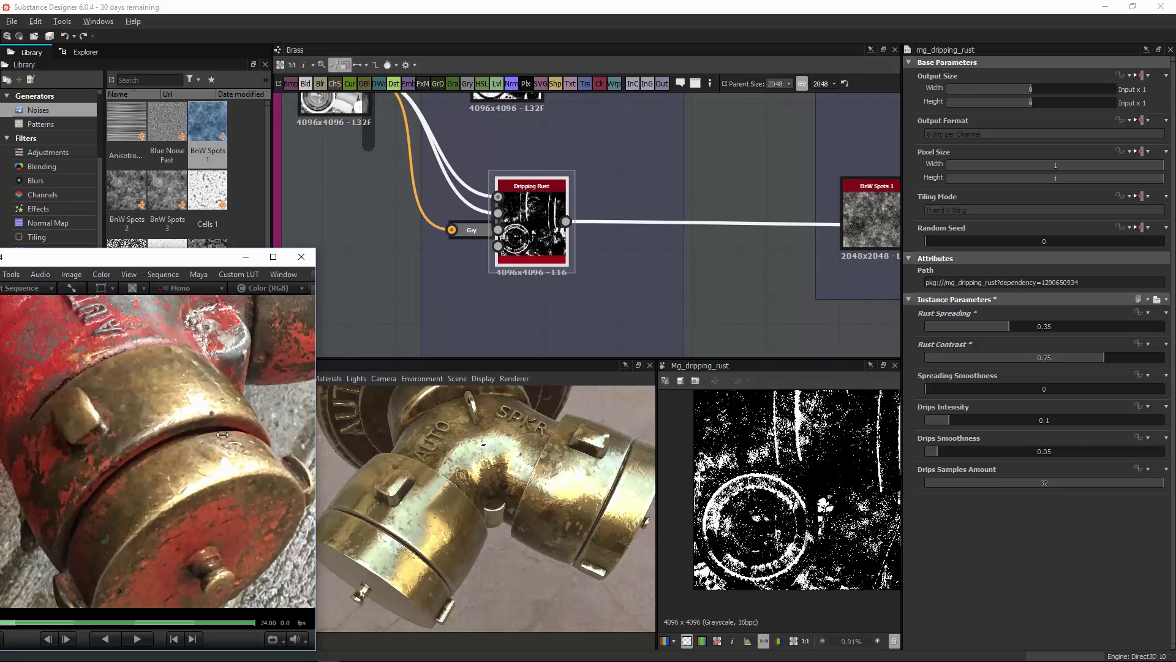
pyautogui.click(342, 481)
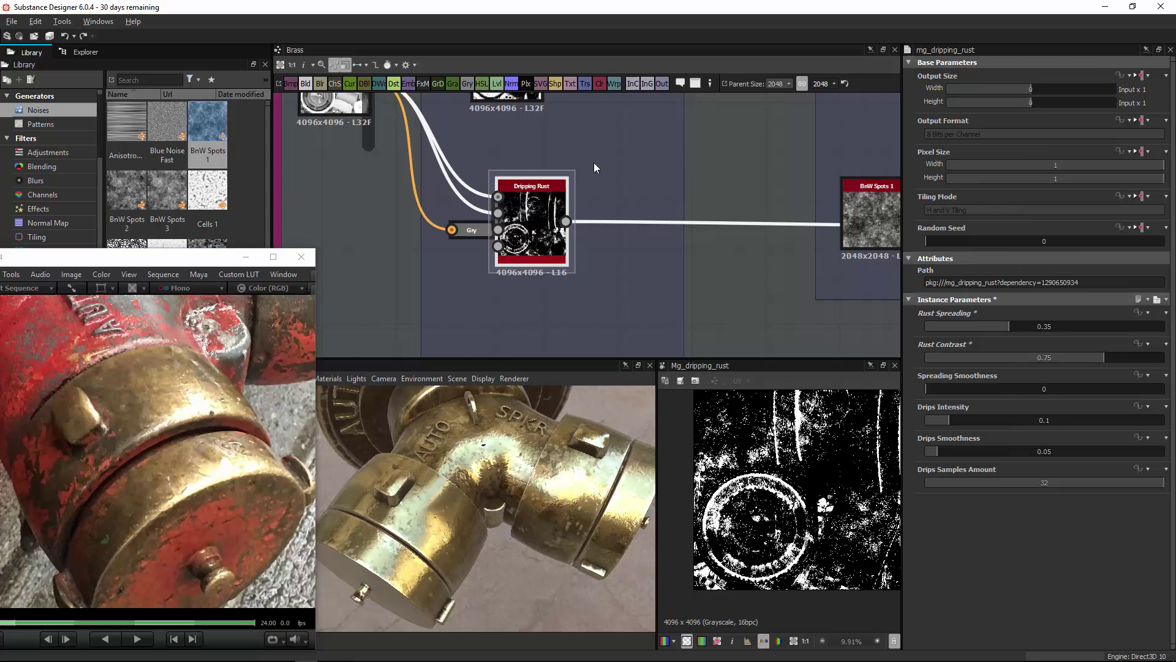
# Step: Set Lightness to 0.46 on the HSL node after the dark Uniform Color, checking the hydrant against the reference
pyautogui.scroll(-2, 688, 149)
pyautogui.moveTo(688, 150); pyautogui.dragTo(706, 306, button='middle')
pyautogui.scroll(-2, 652, 178)
pyautogui.moveTo(653, 104); pyautogui.dragTo(591, 279, button='middle')
pyautogui.moveTo(591, 218); pyautogui.dragTo(459, 369, button='middle')
pyautogui.scroll(3, 625, 210)
pyautogui.moveTo(625, 210); pyautogui.dragTo(526, 264, button='middle')
pyautogui.click(496, 151)
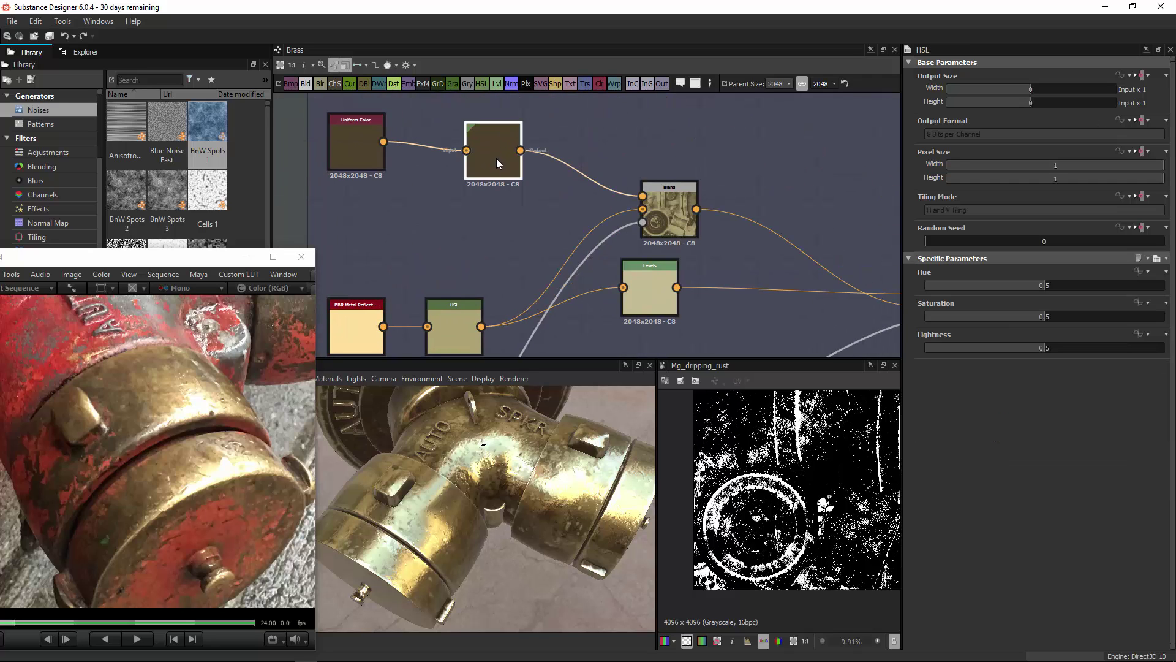
pyautogui.doubleClick(496, 157)
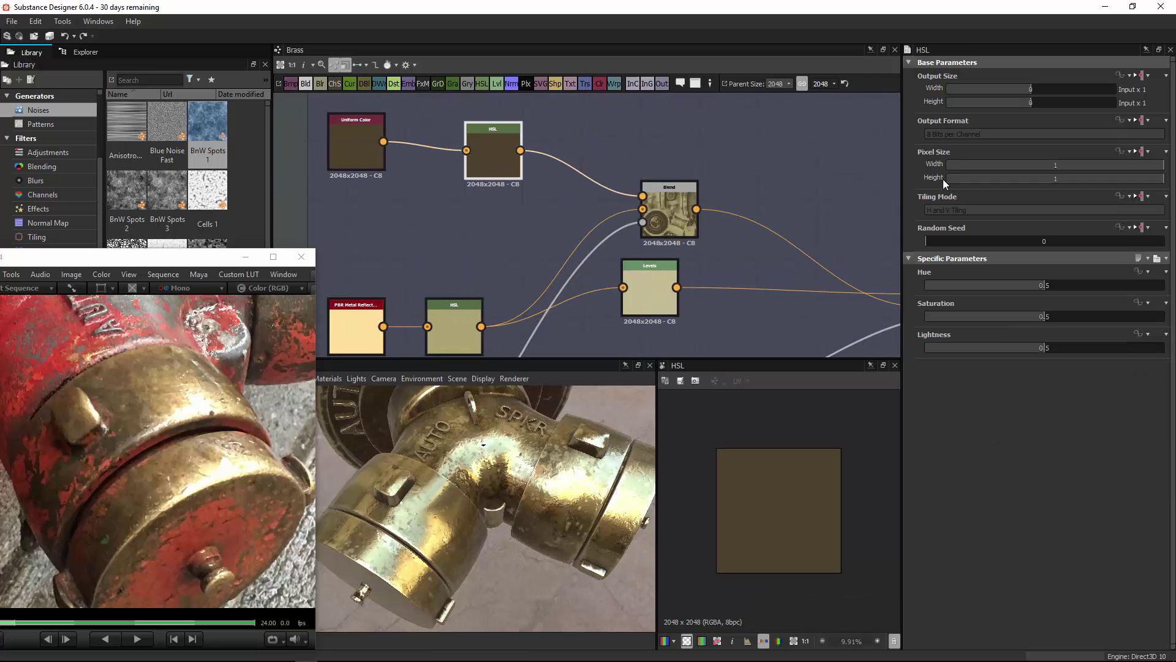
pyautogui.click(1023, 347)
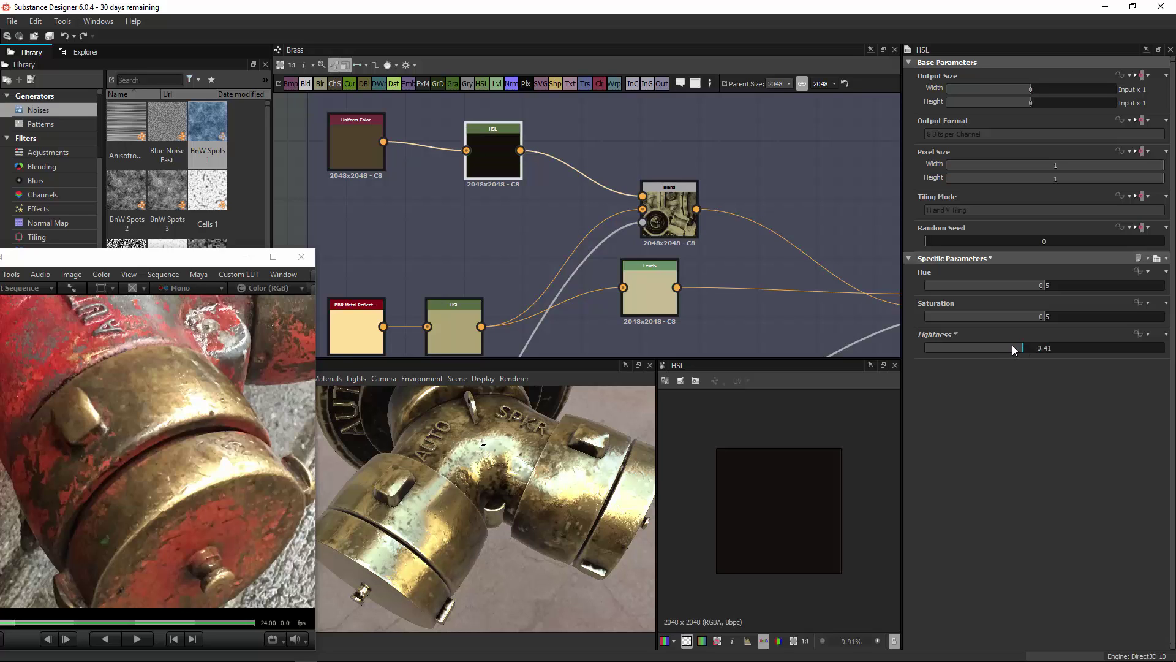
pyautogui.click(1035, 348)
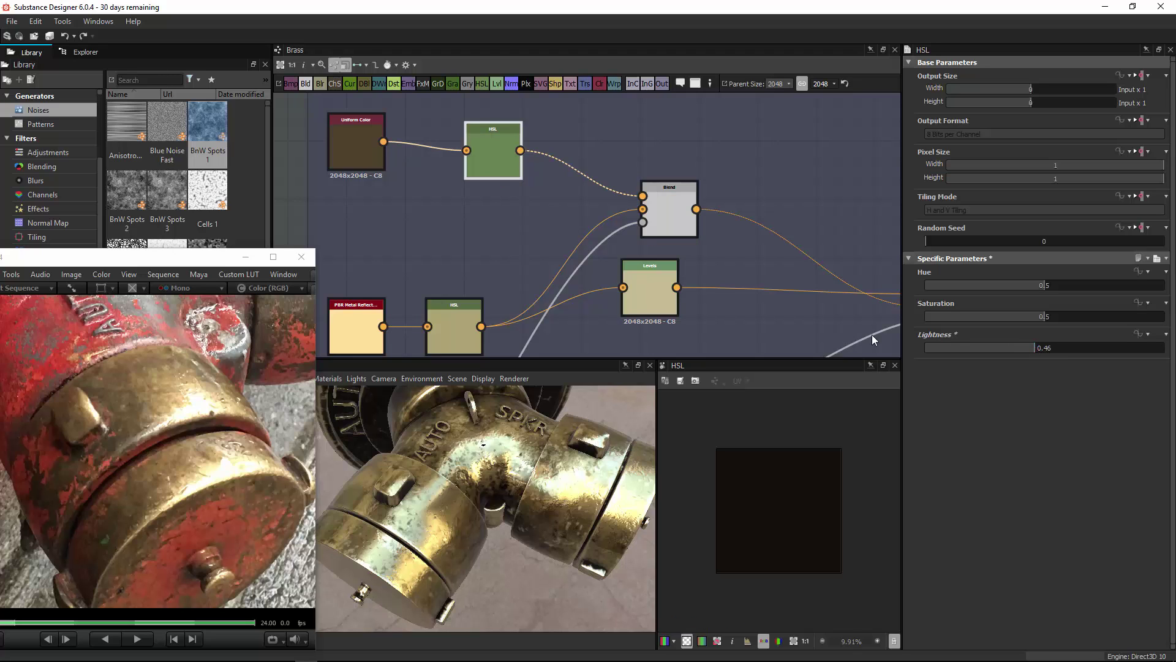
pyautogui.moveTo(458, 436); pyautogui.dragTo(575, 395)
pyautogui.moveTo(528, 468); pyautogui.dragTo(502, 502)
# Step: Set the Dirt mask node's Random Seed to 2 and compare the hydrant with the reference photo
pyautogui.scroll(-3, 692, 243)
pyautogui.moveTo(490, 261); pyautogui.dragTo(683, 62, button='middle')
pyautogui.moveTo(583, 307); pyautogui.dragTo(537, 322, button='middle')
pyautogui.scroll(3, 531, 312)
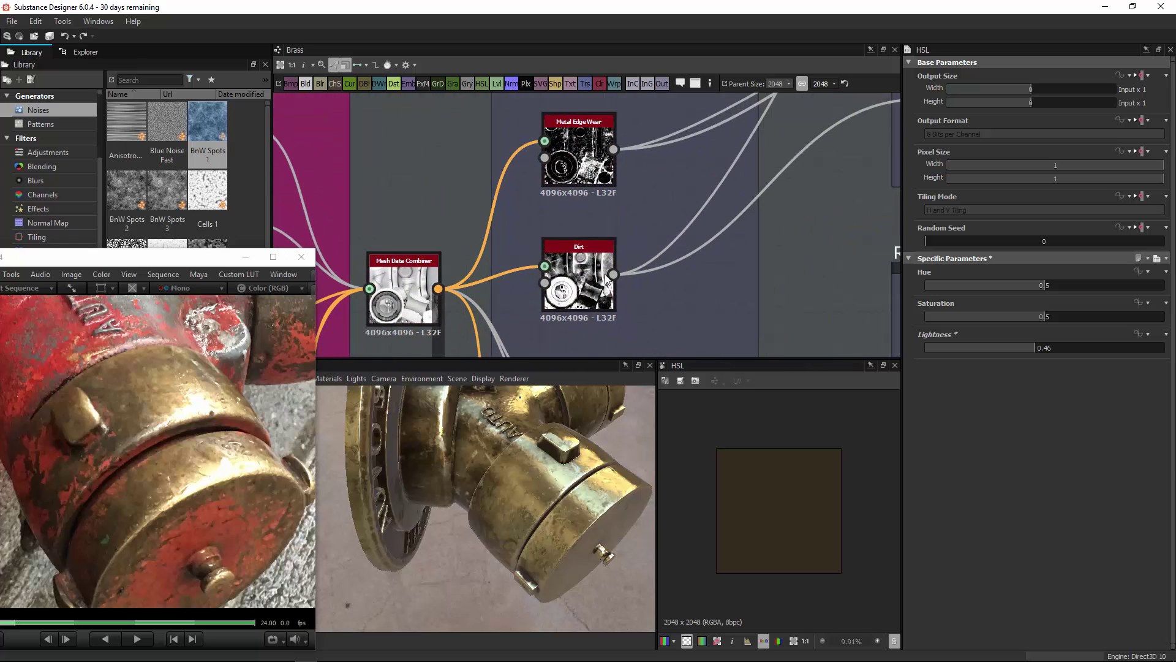
pyautogui.click(583, 295)
pyautogui.doubleClick(583, 295)
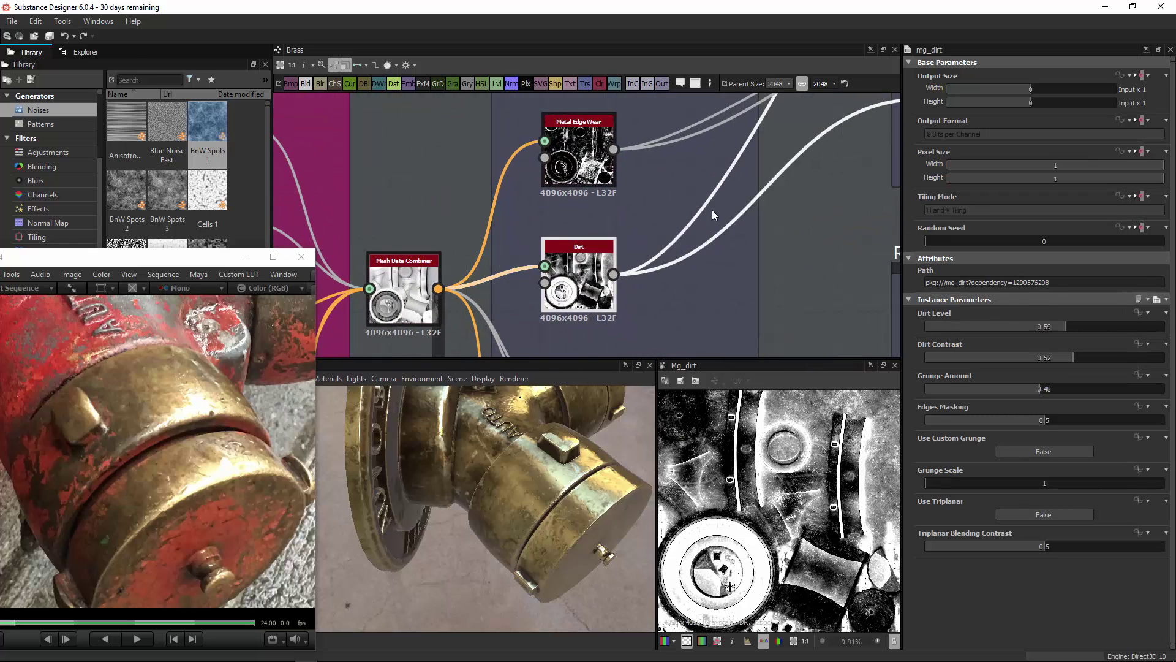
pyautogui.click(966, 241)
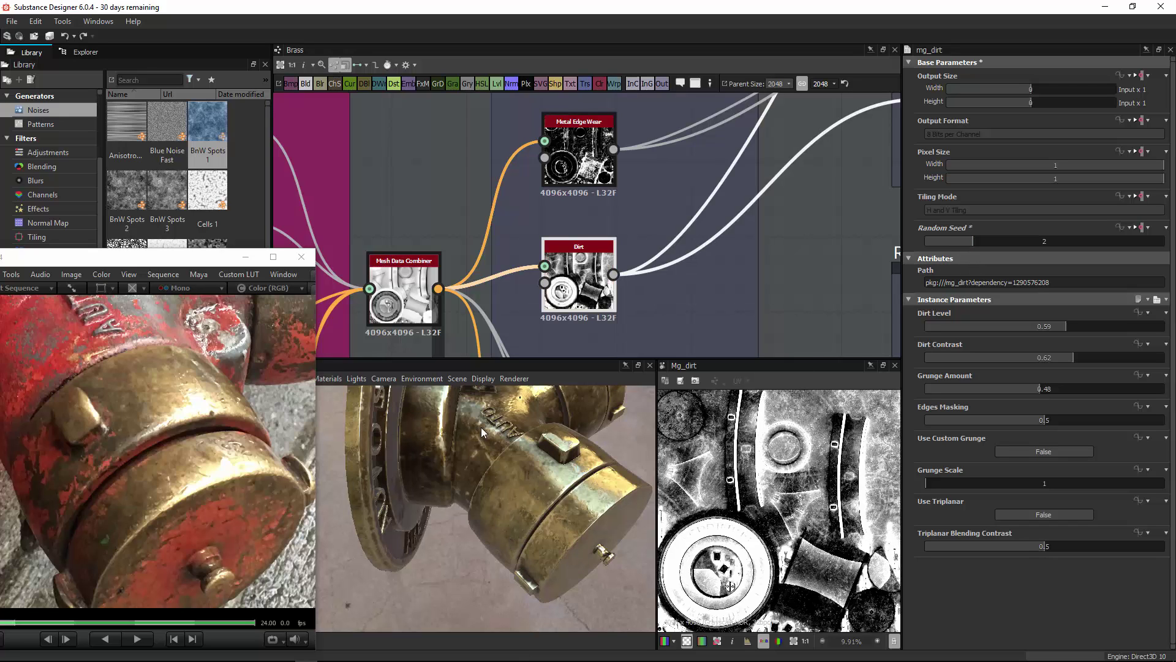
pyautogui.moveTo(555, 495); pyautogui.dragTo(329, 456)
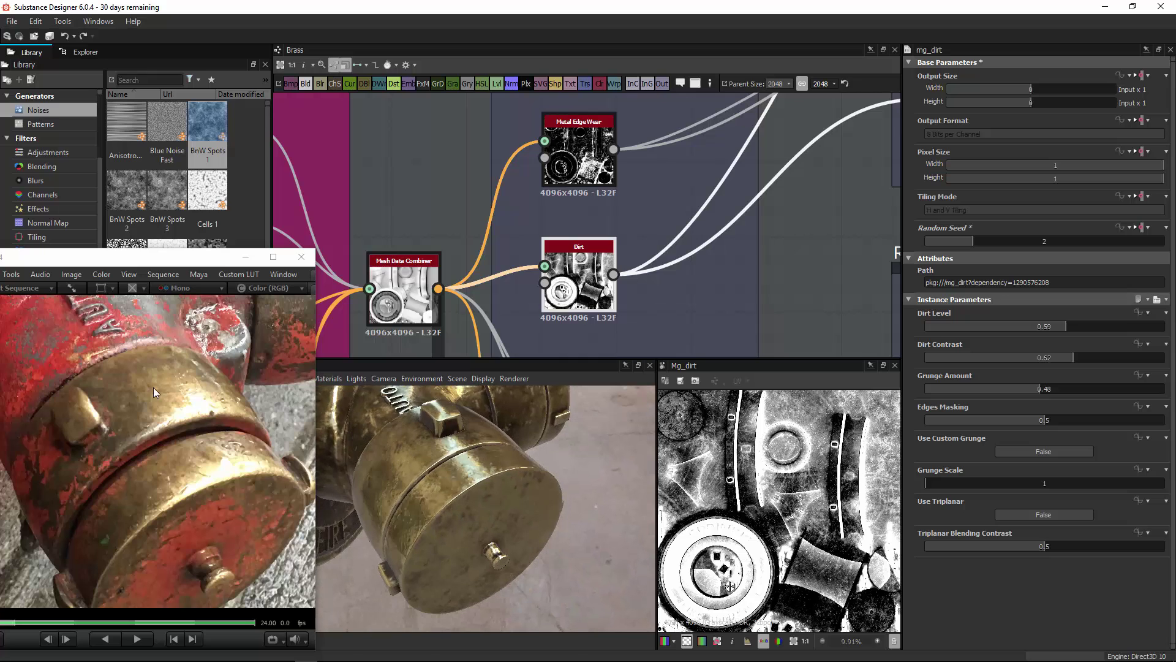
pyautogui.moveTo(195, 407); pyautogui.dragTo(468, 419)
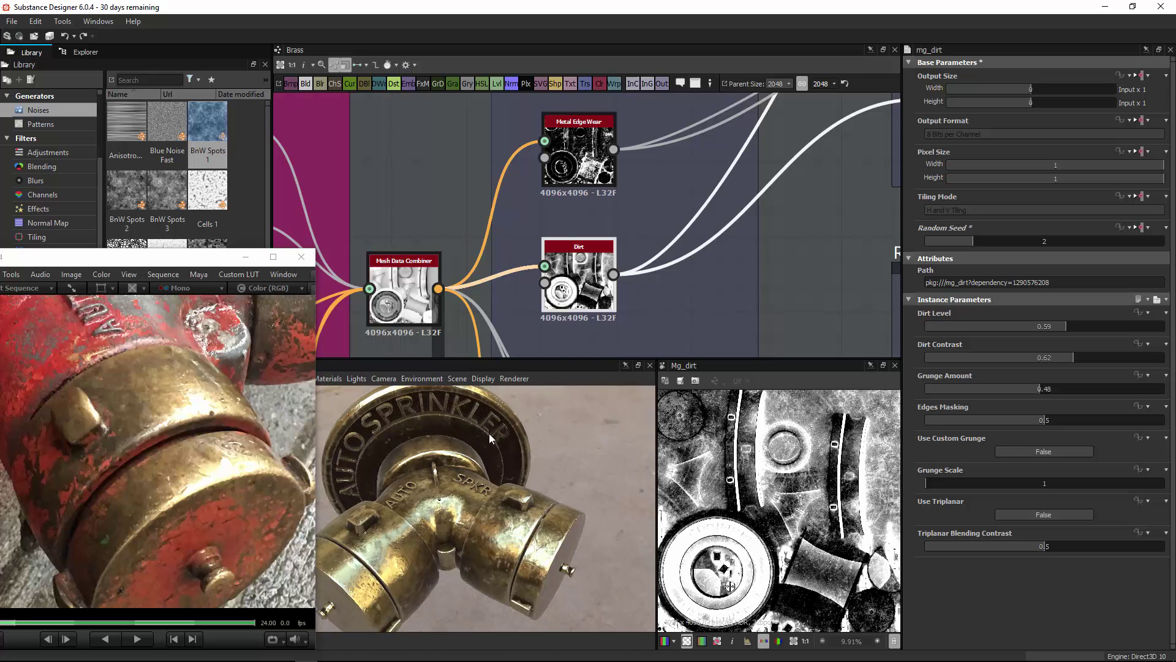